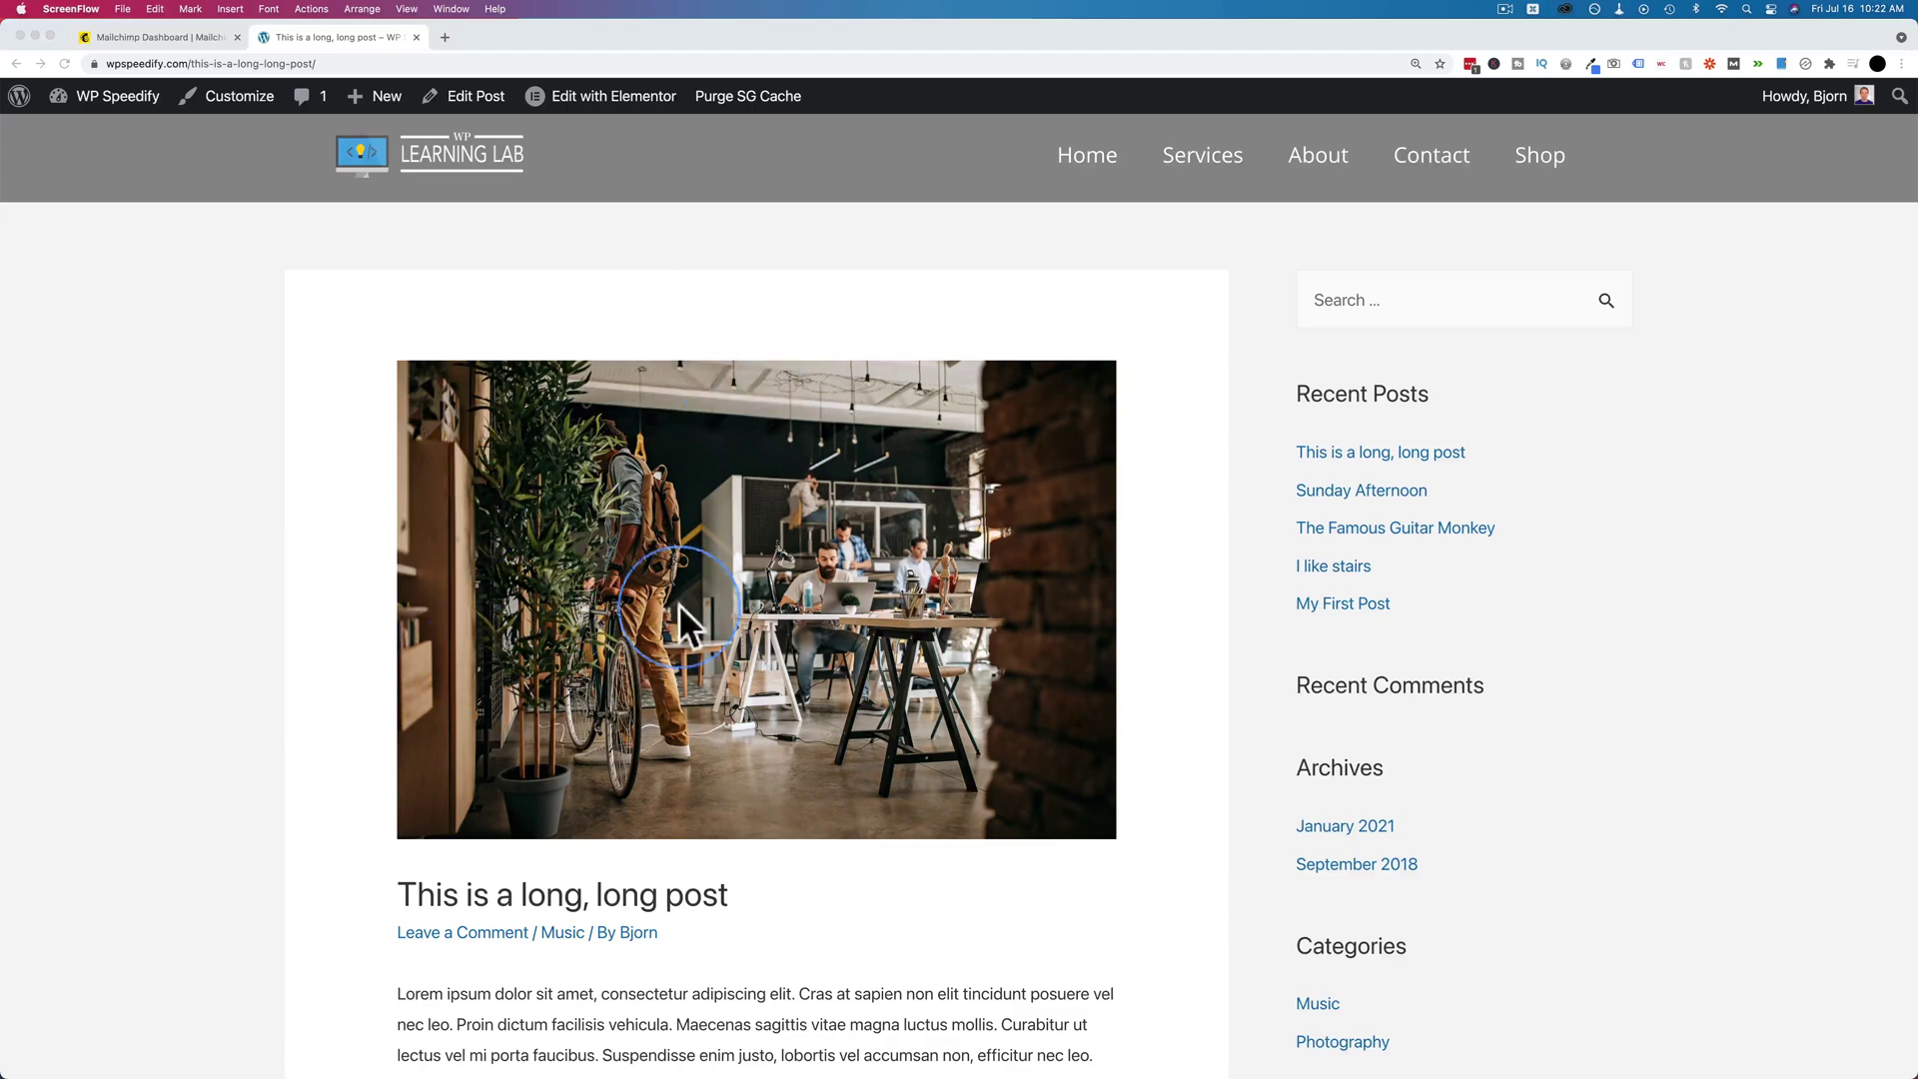
Go to the Mailchimp Audience's Signup forms page to see the available form types.
scroll(652, 659, "down", 3)
scroll(649, 659, "down", 10)
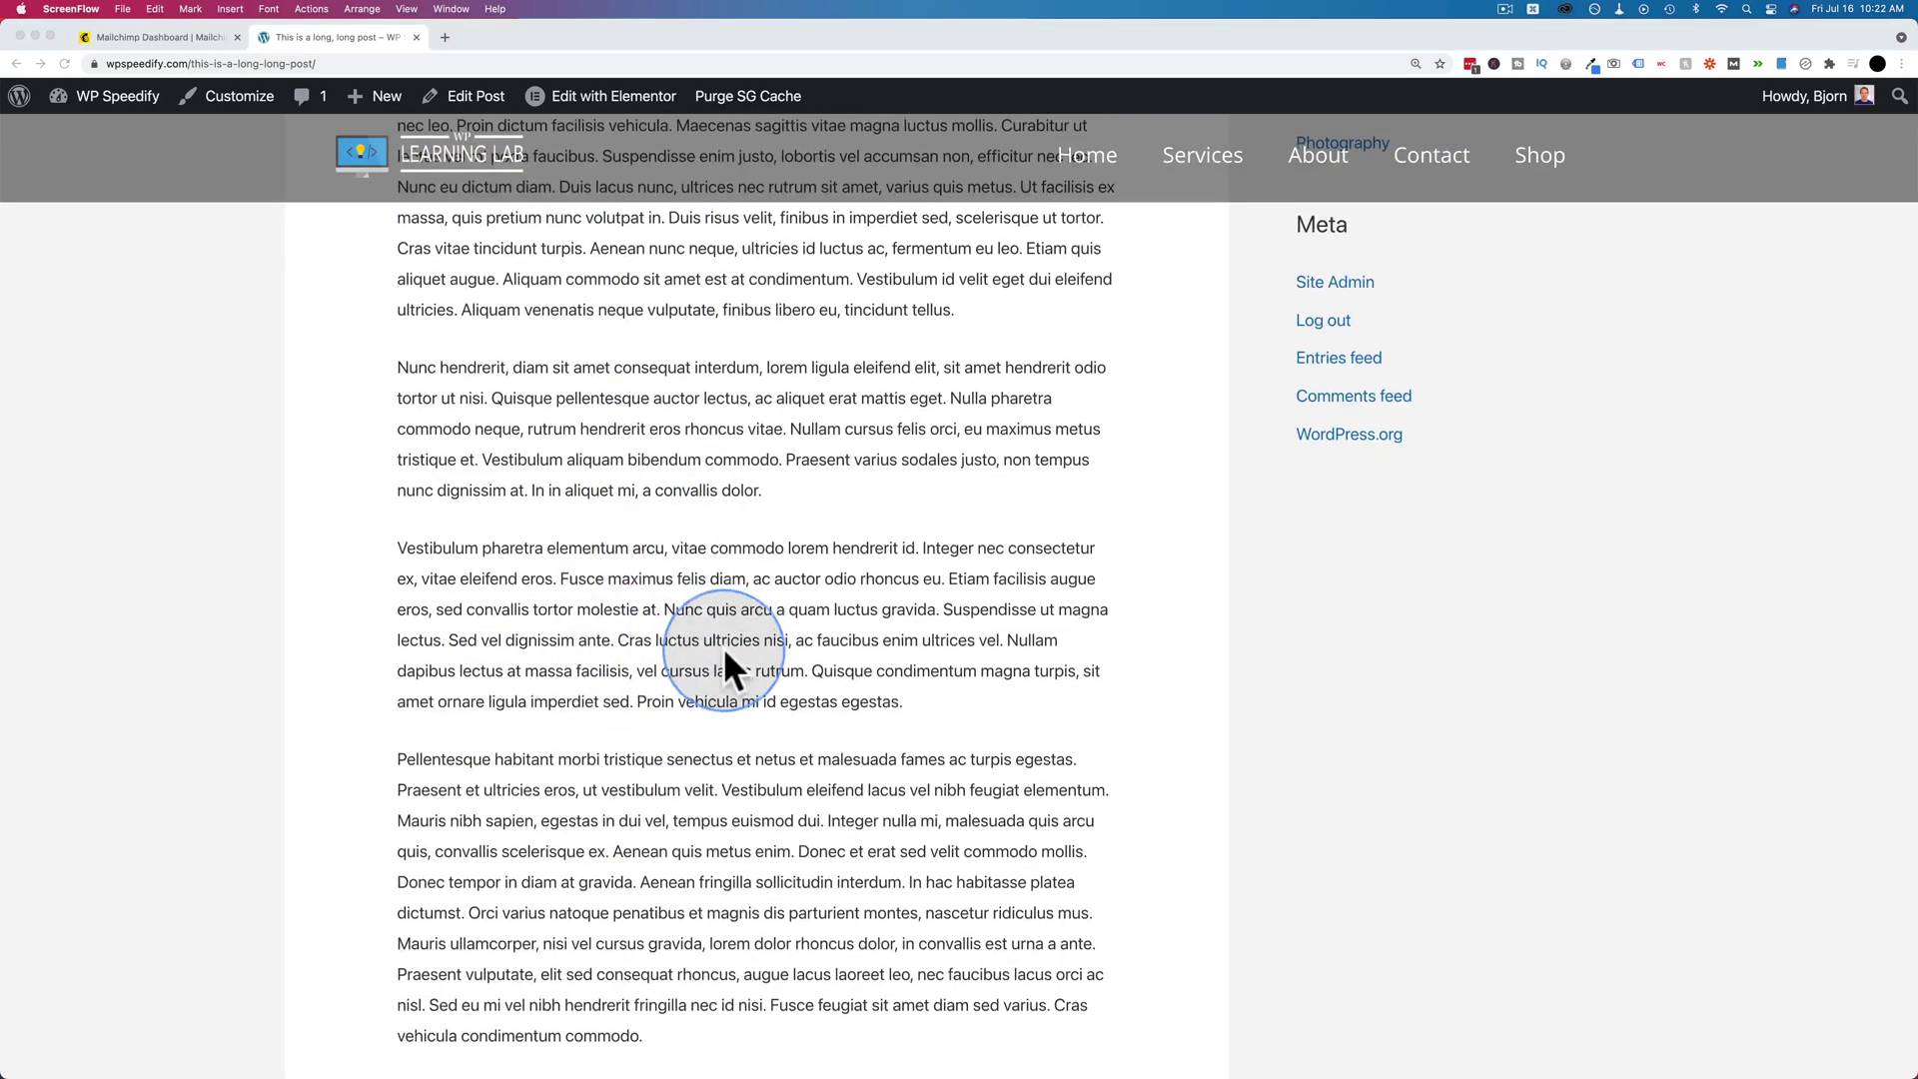
scroll(724, 648, "down", 4)
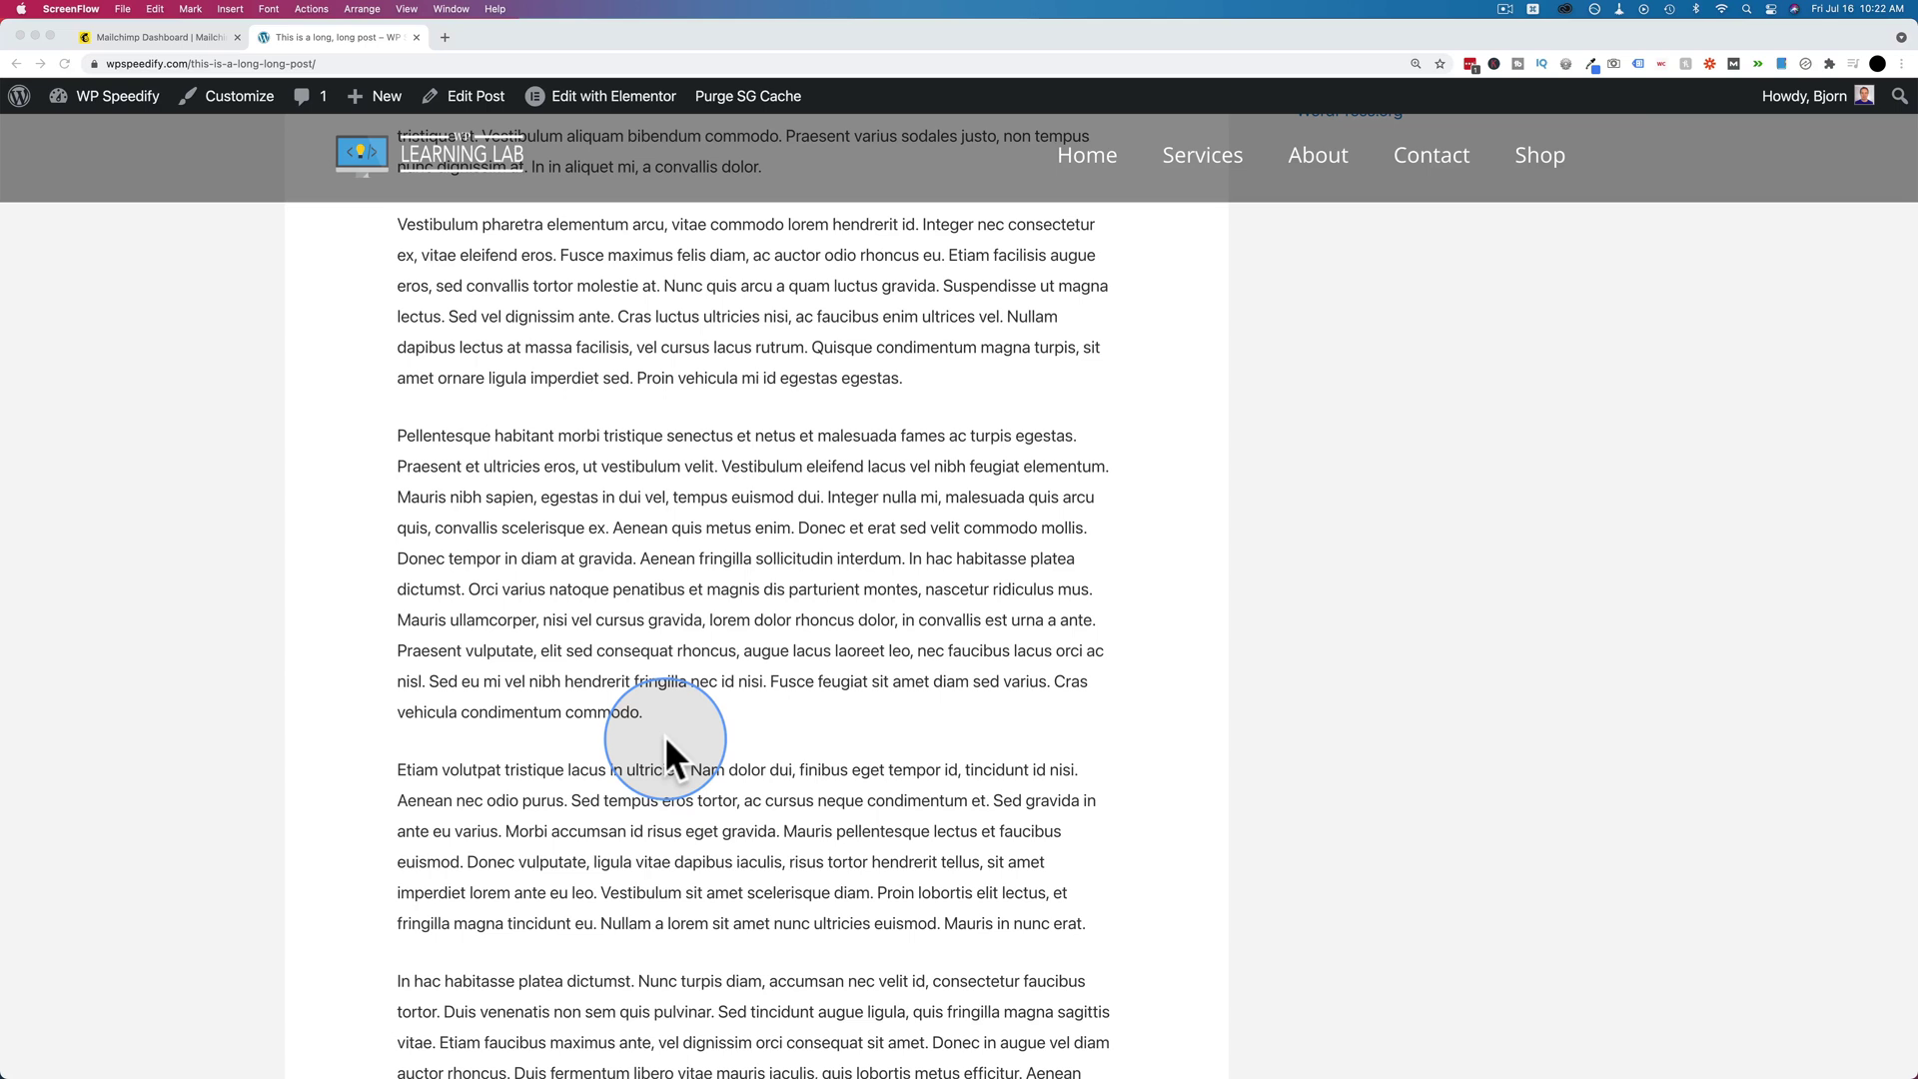
left_click(199, 34)
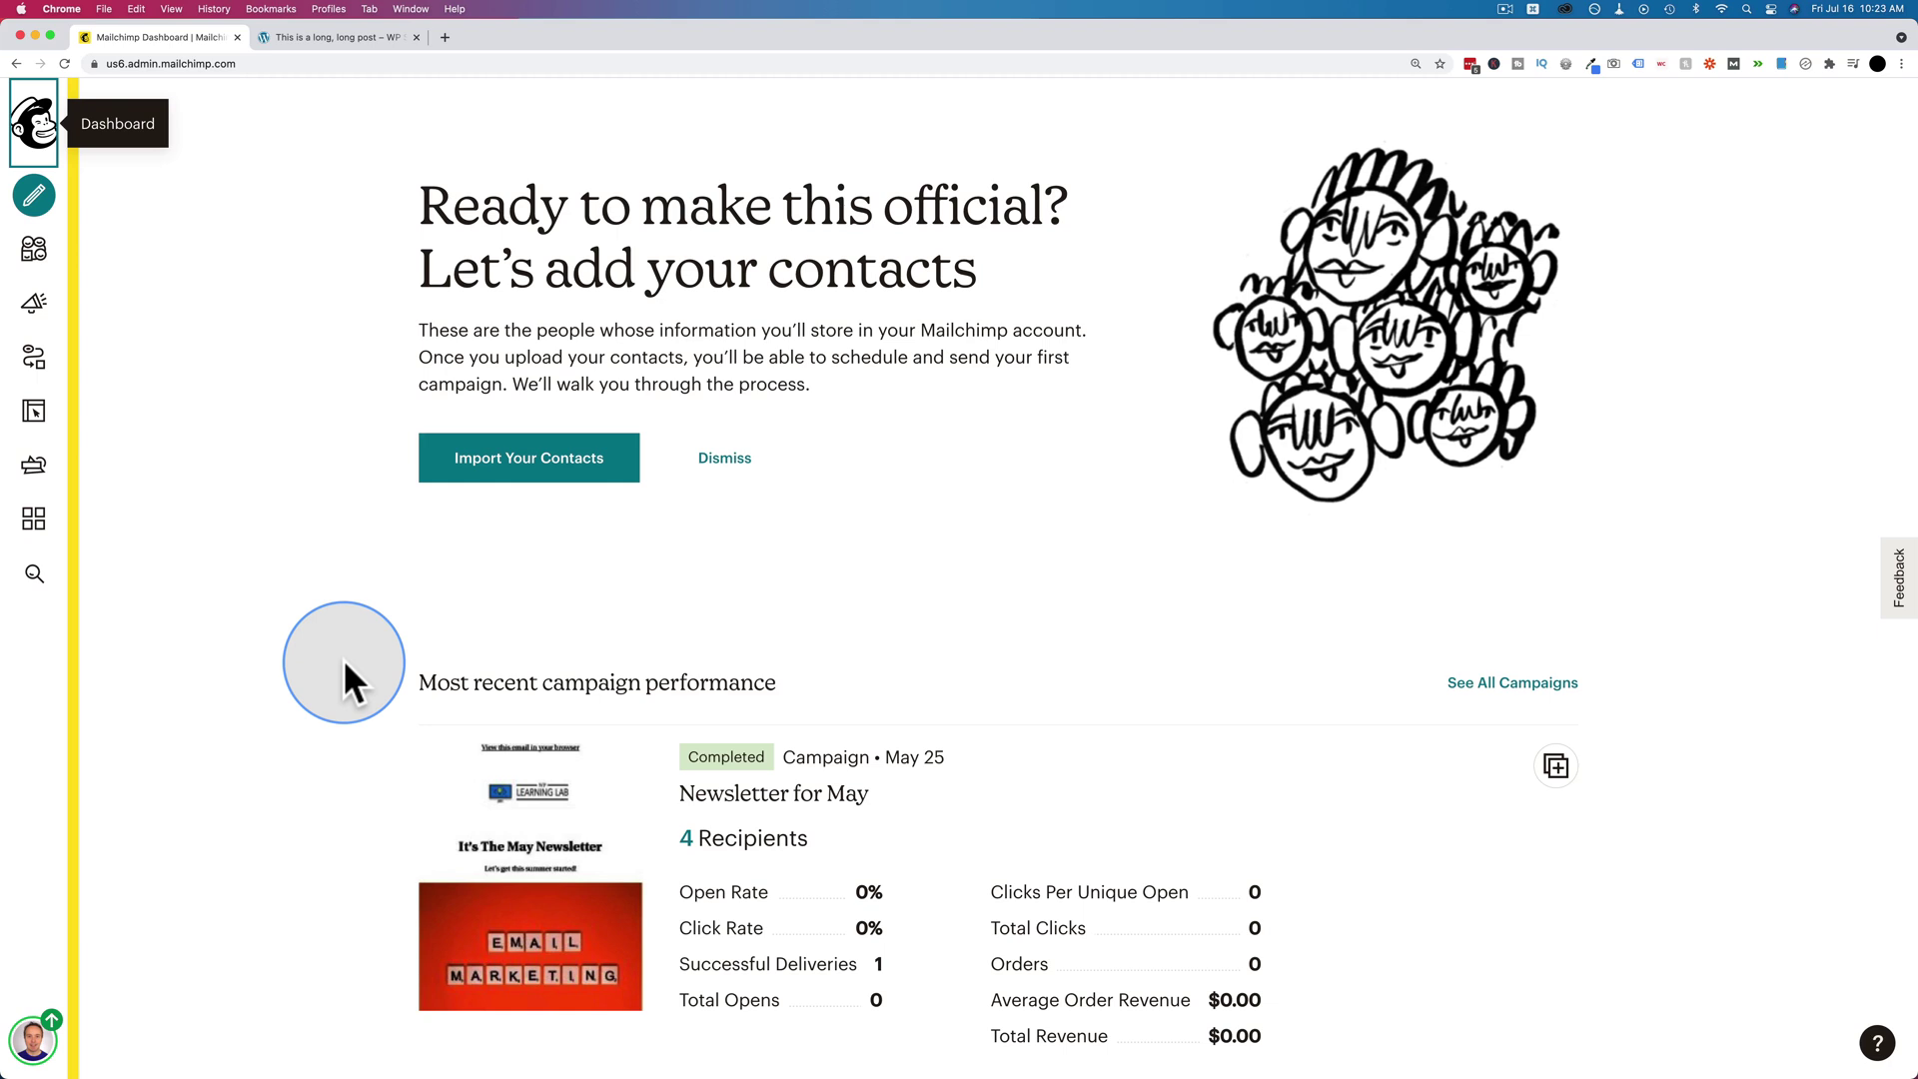
left_click(33, 255)
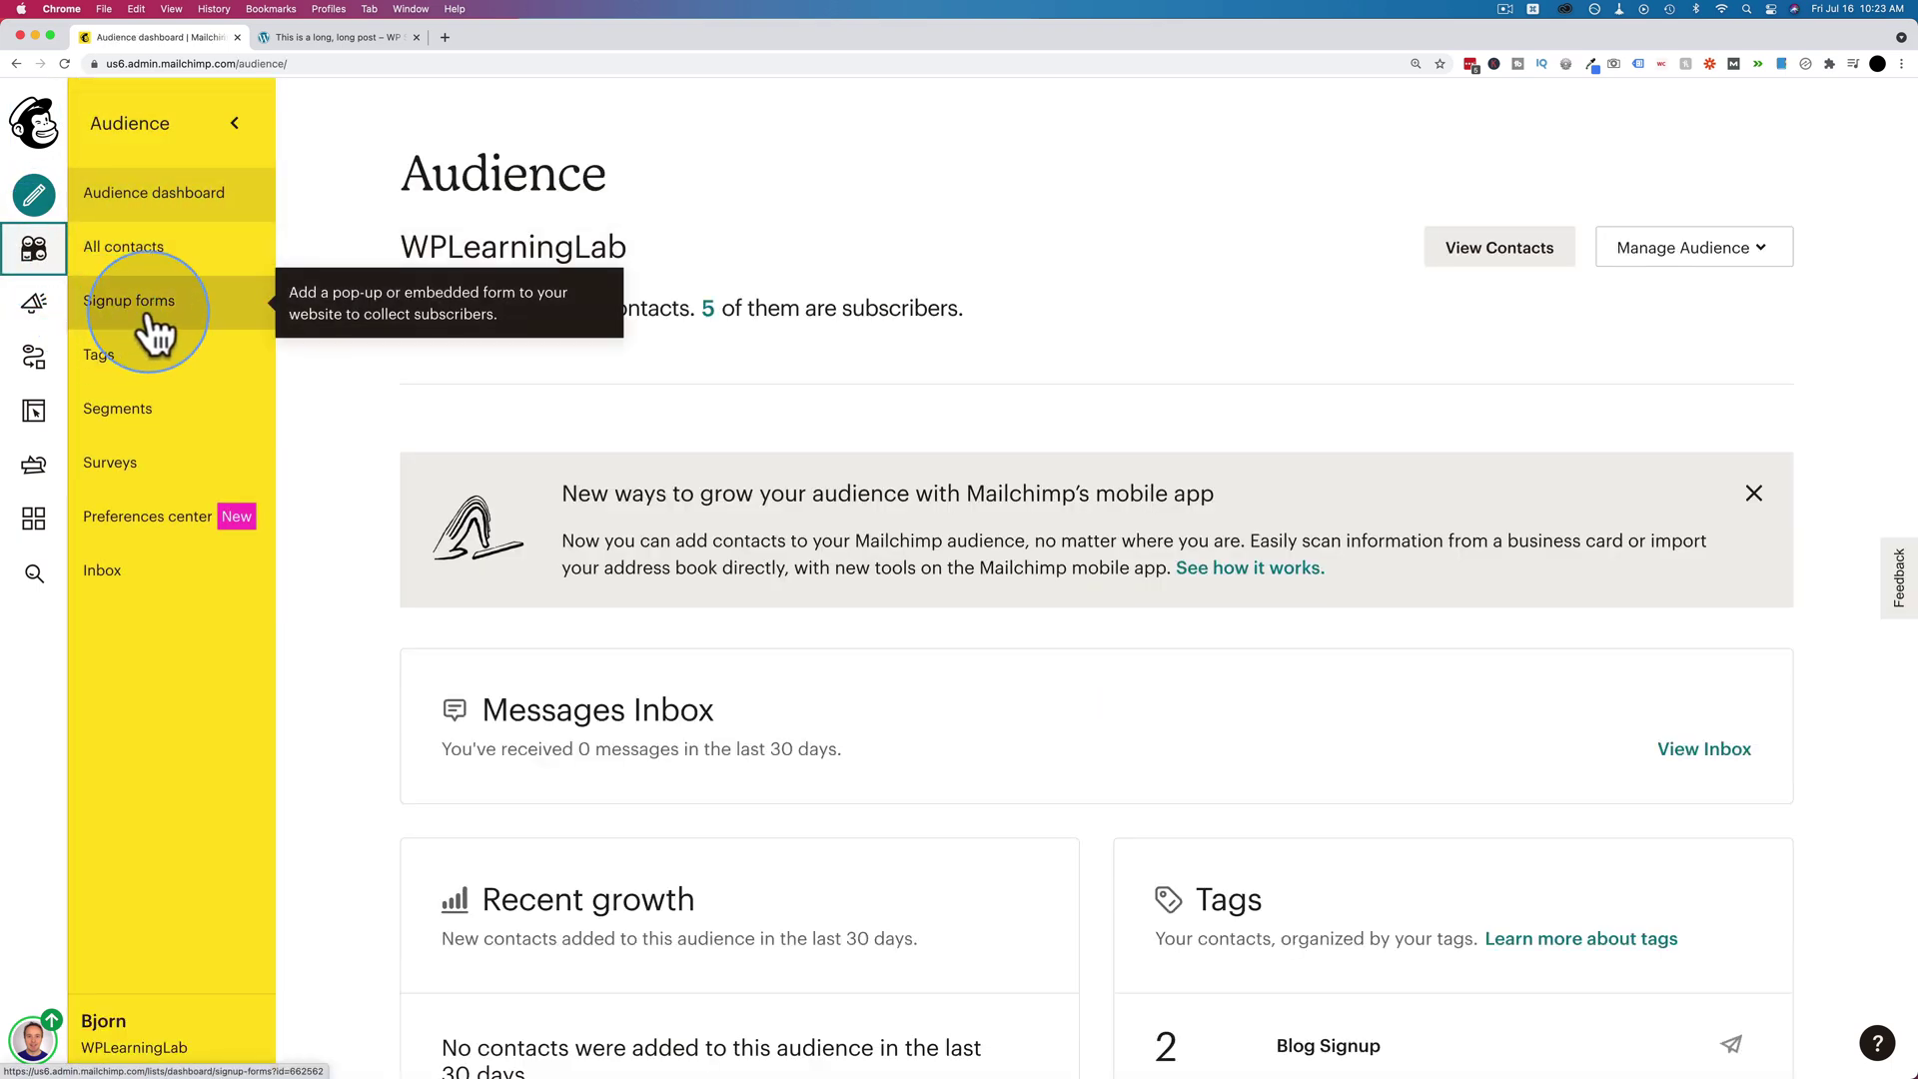
left_click(147, 318)
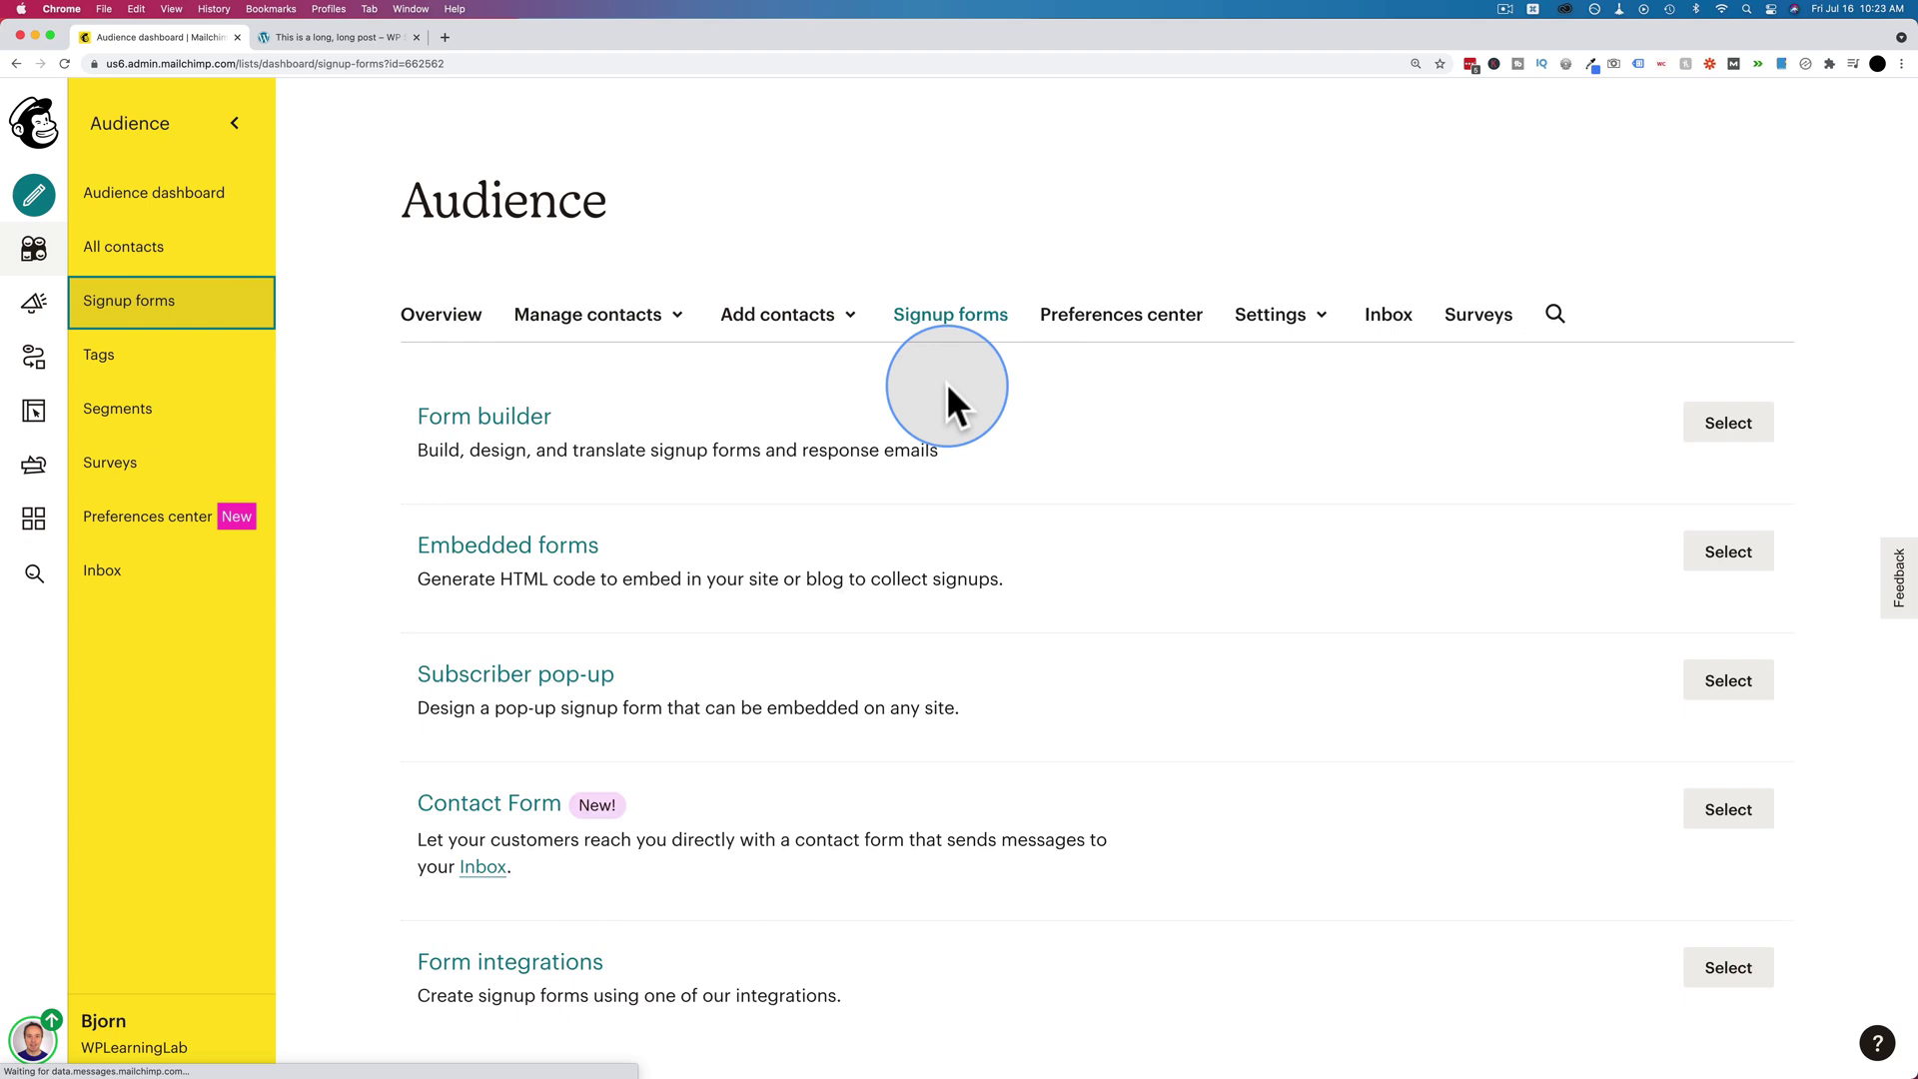
scroll(644, 524, "down", 1)
scroll(643, 523, "down", 5)
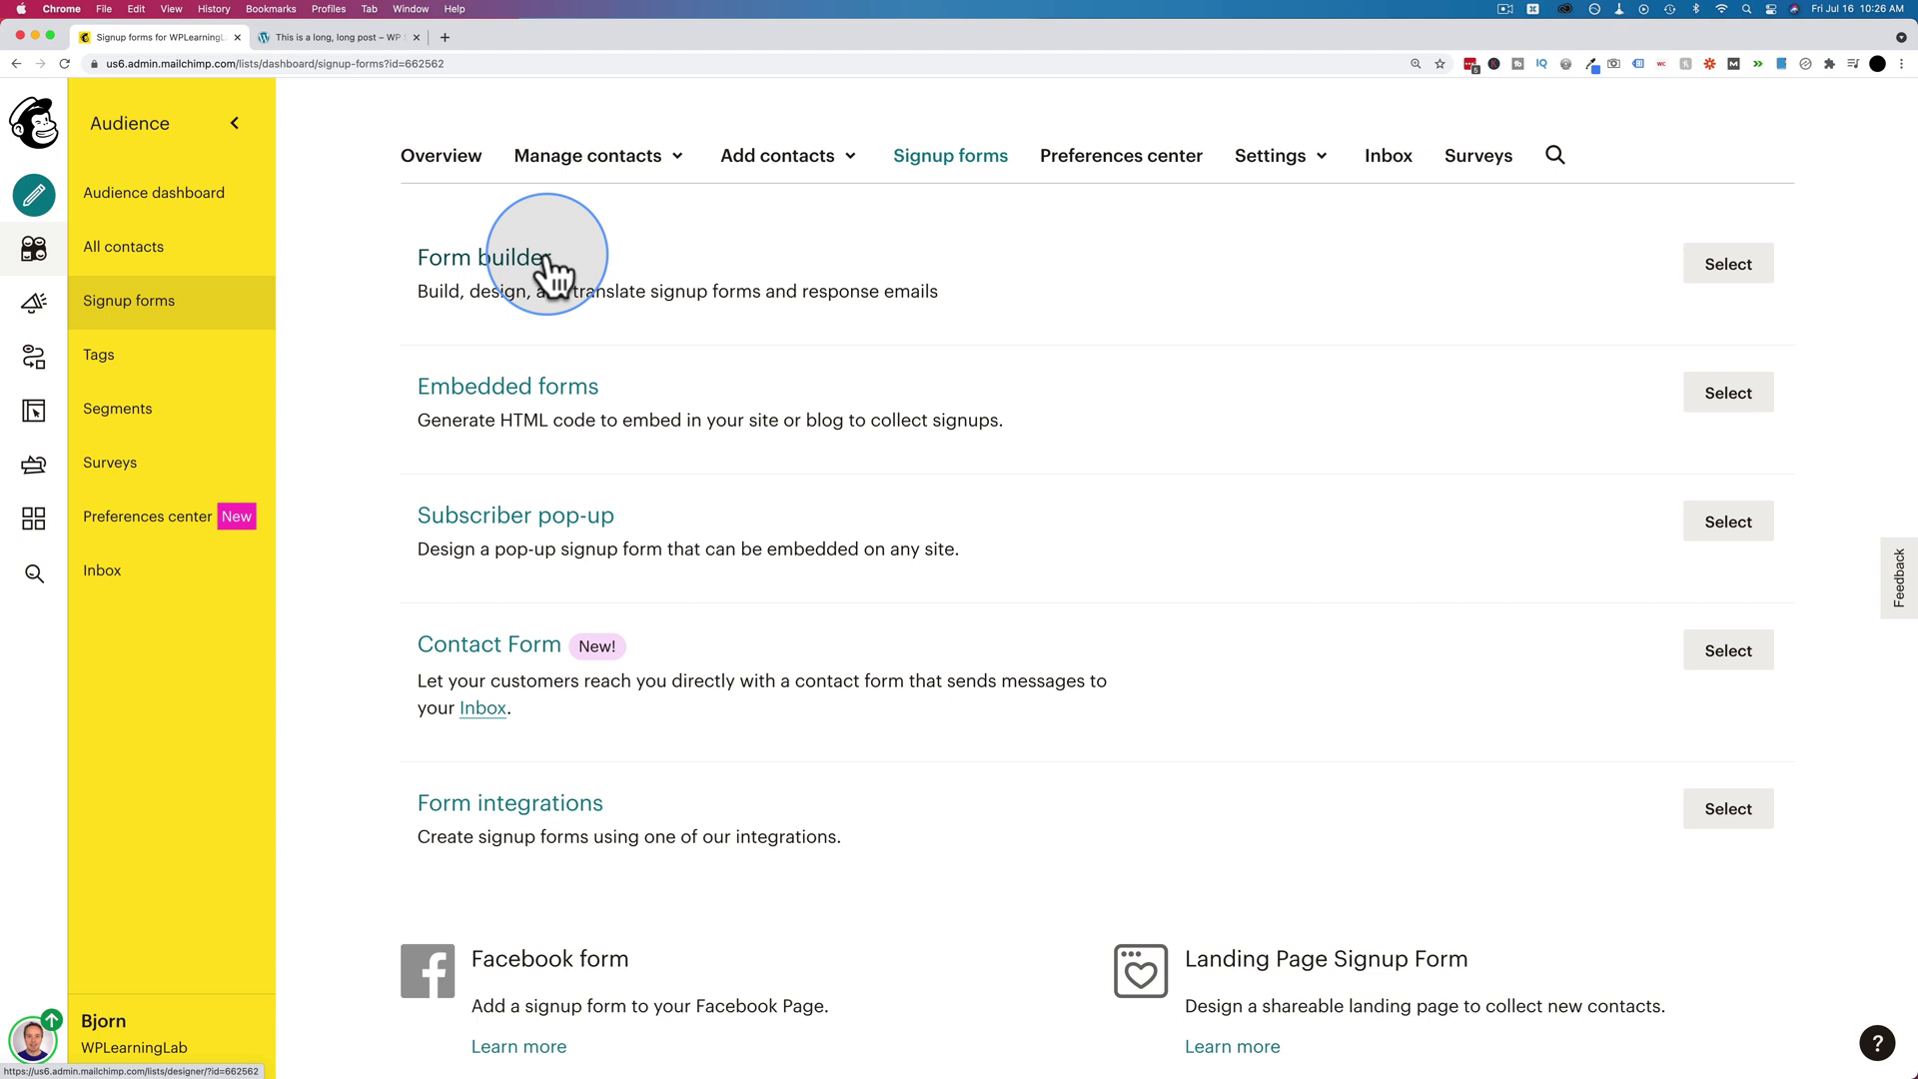
Open the Embedded forms code generator and review the Classic form preview.
left_click(541, 397)
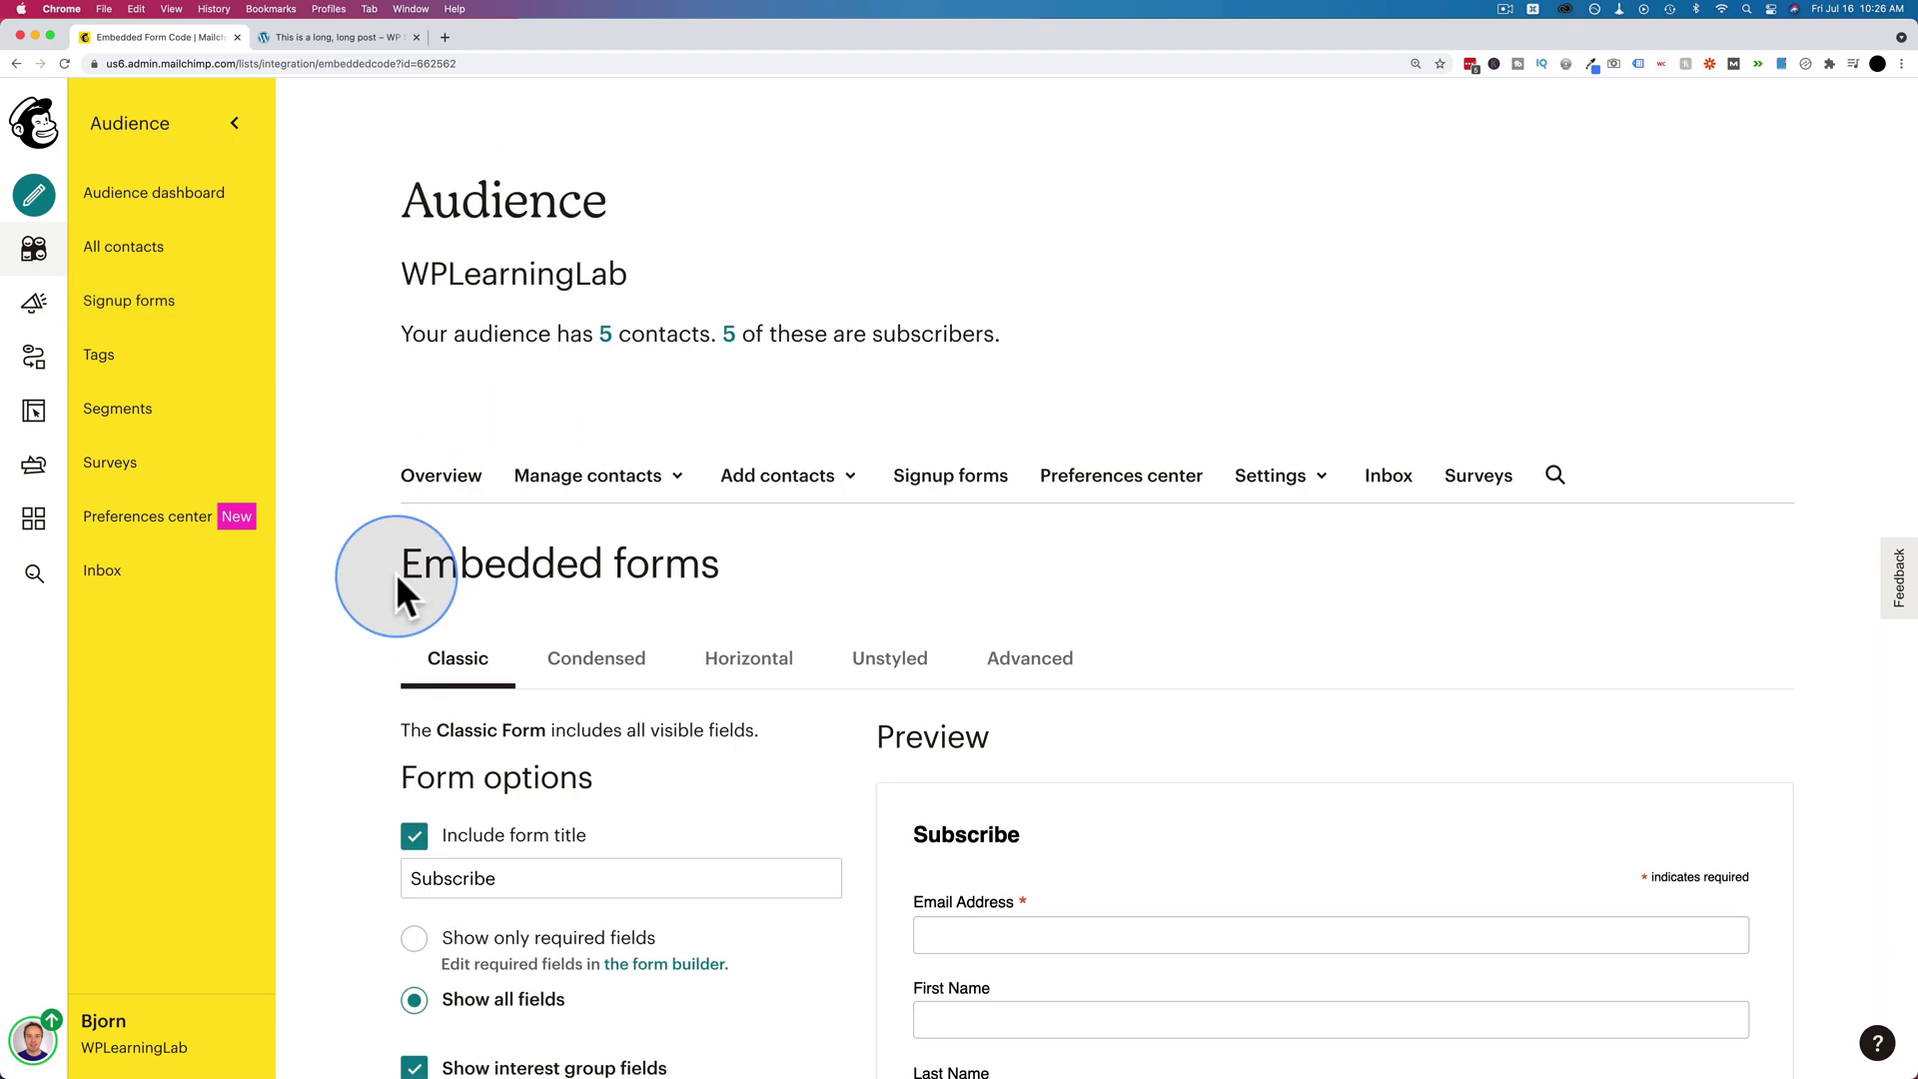
scroll(381, 679, "down", 5)
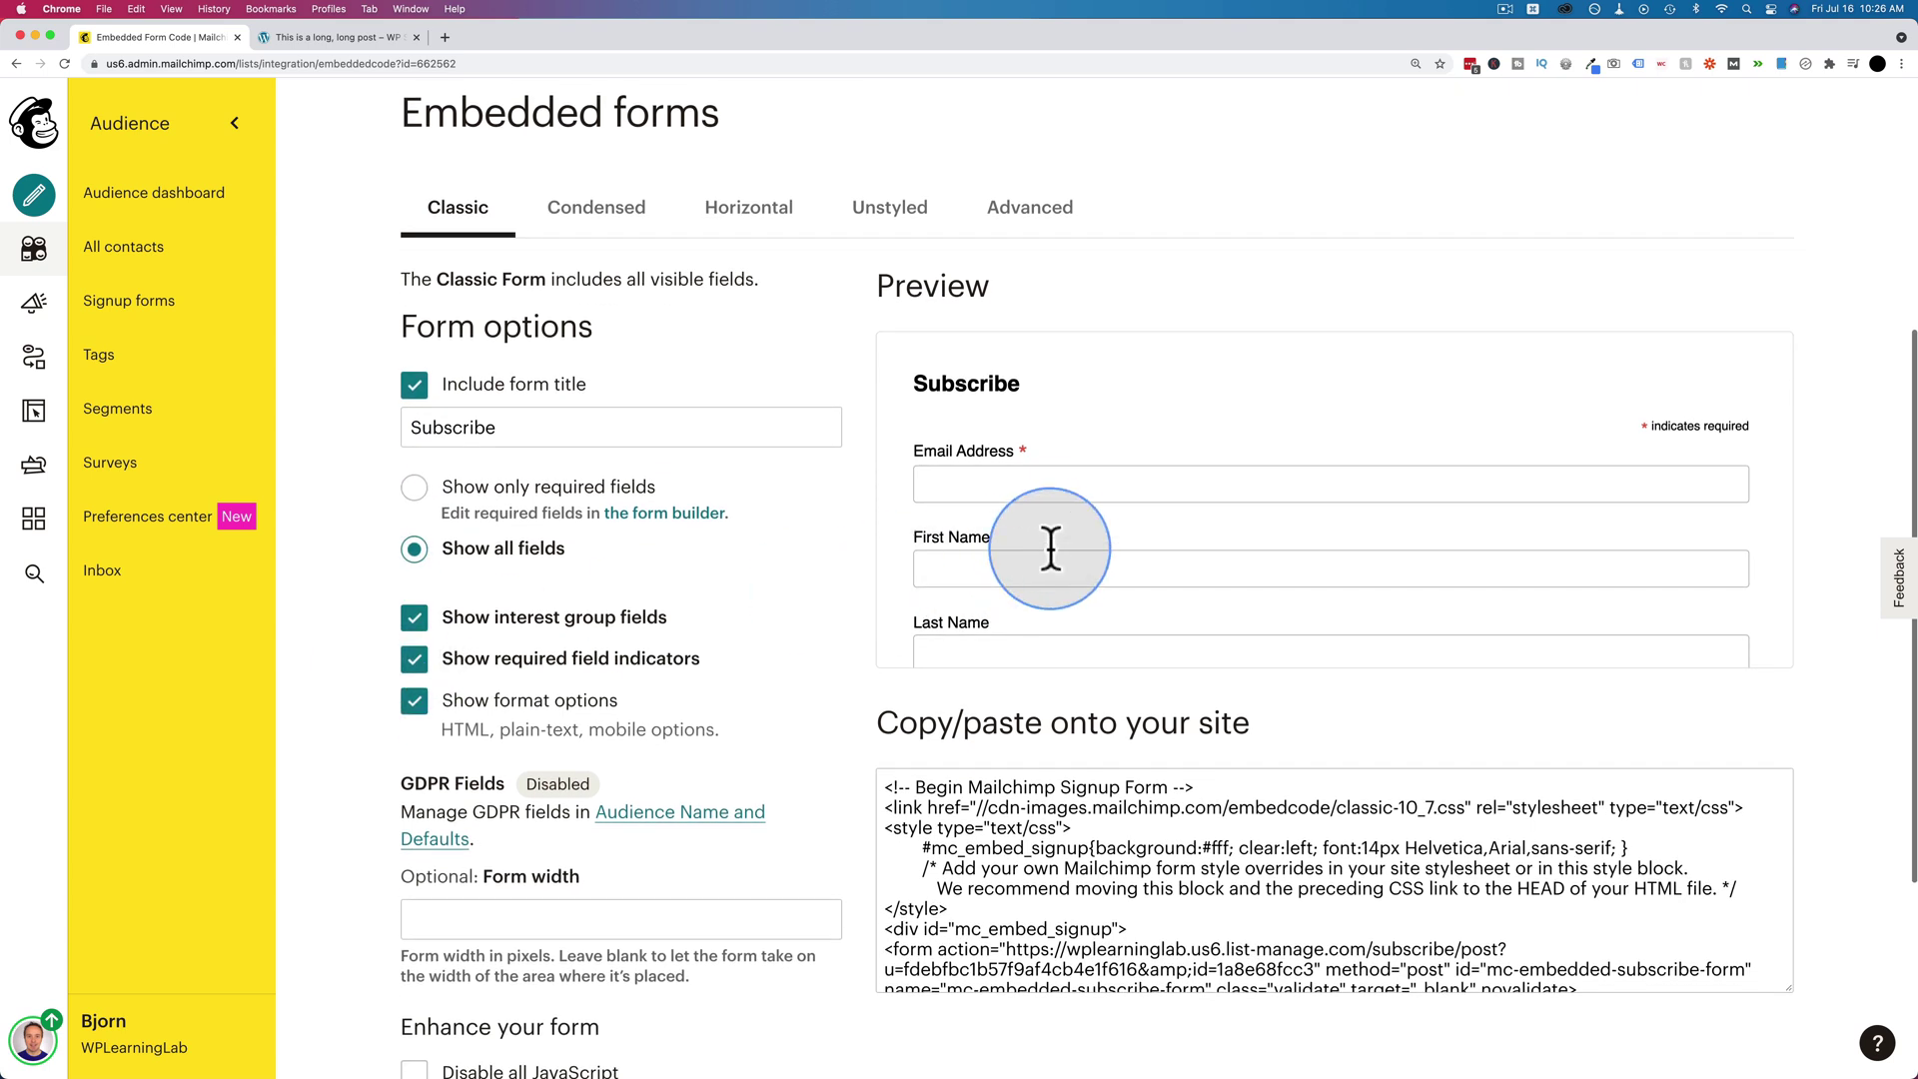
scroll(1053, 500, "down", 2)
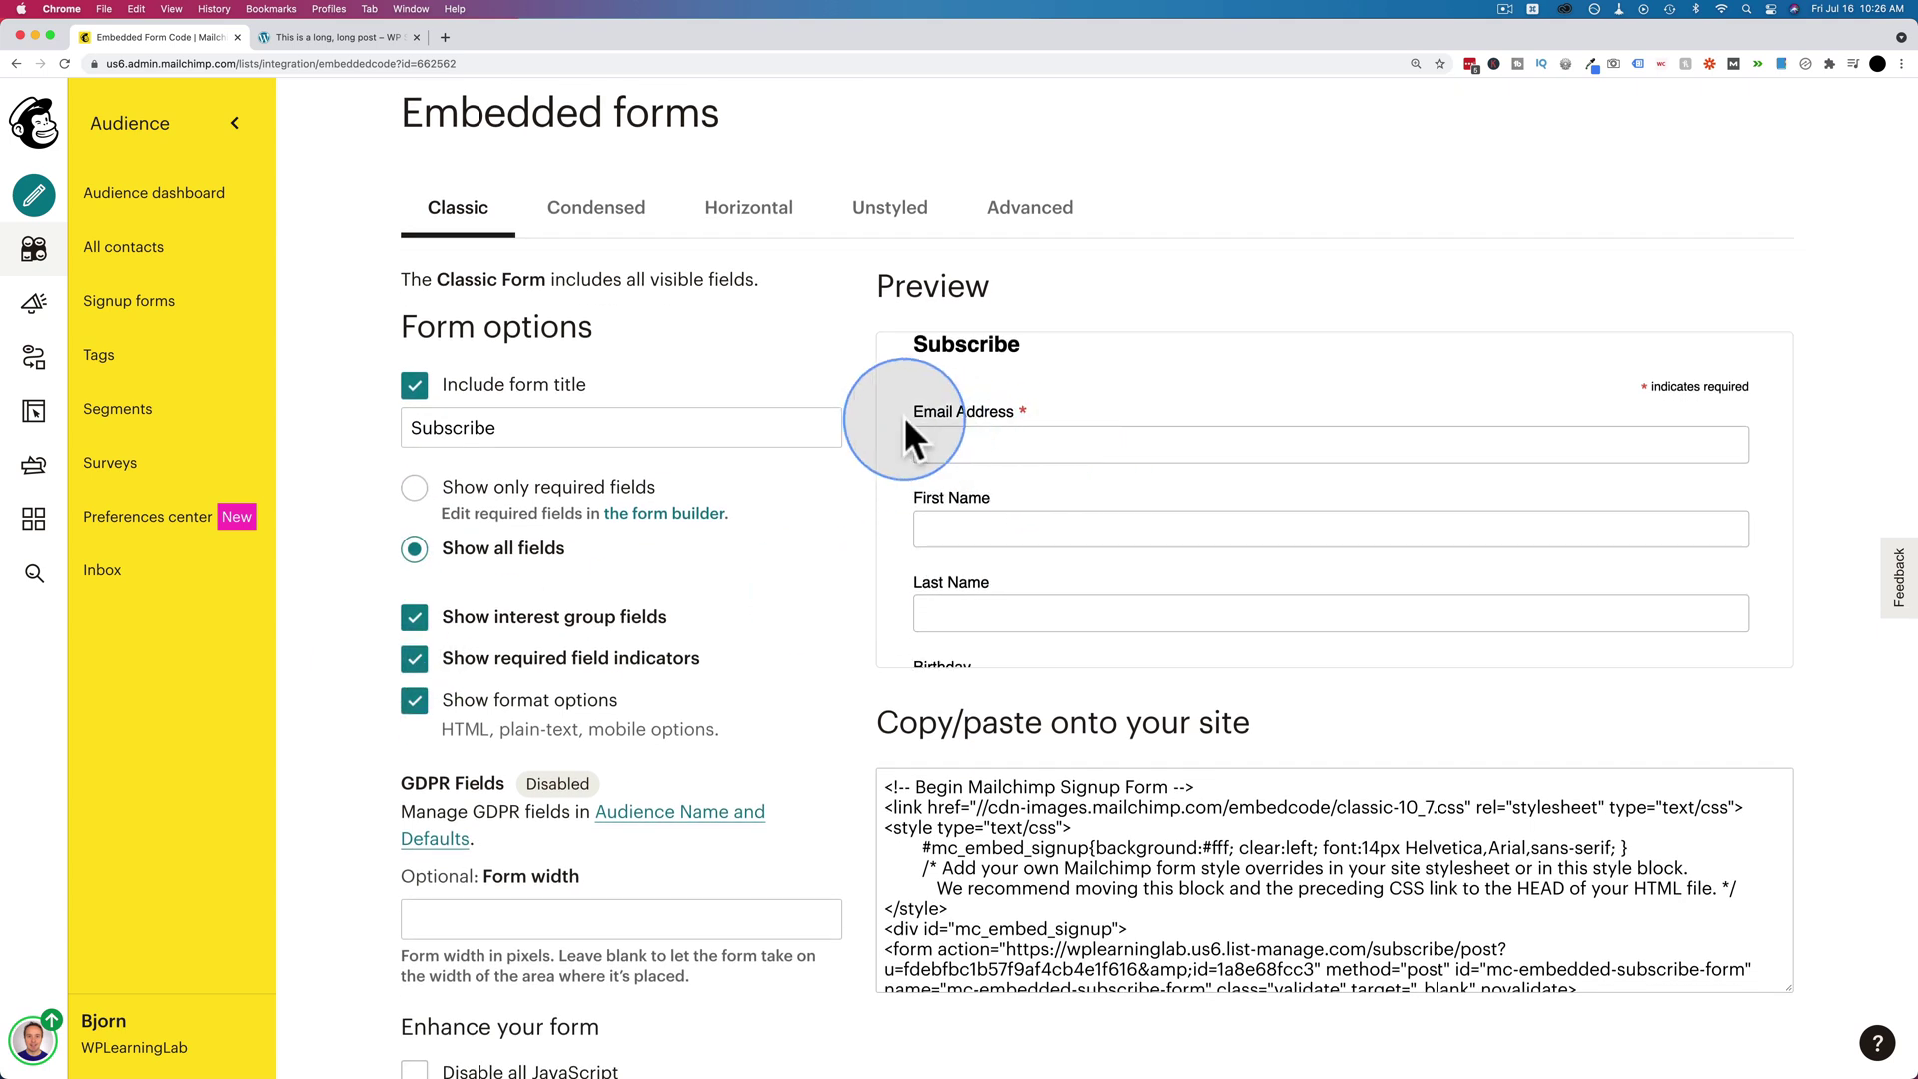
scroll(973, 417, "down", 4)
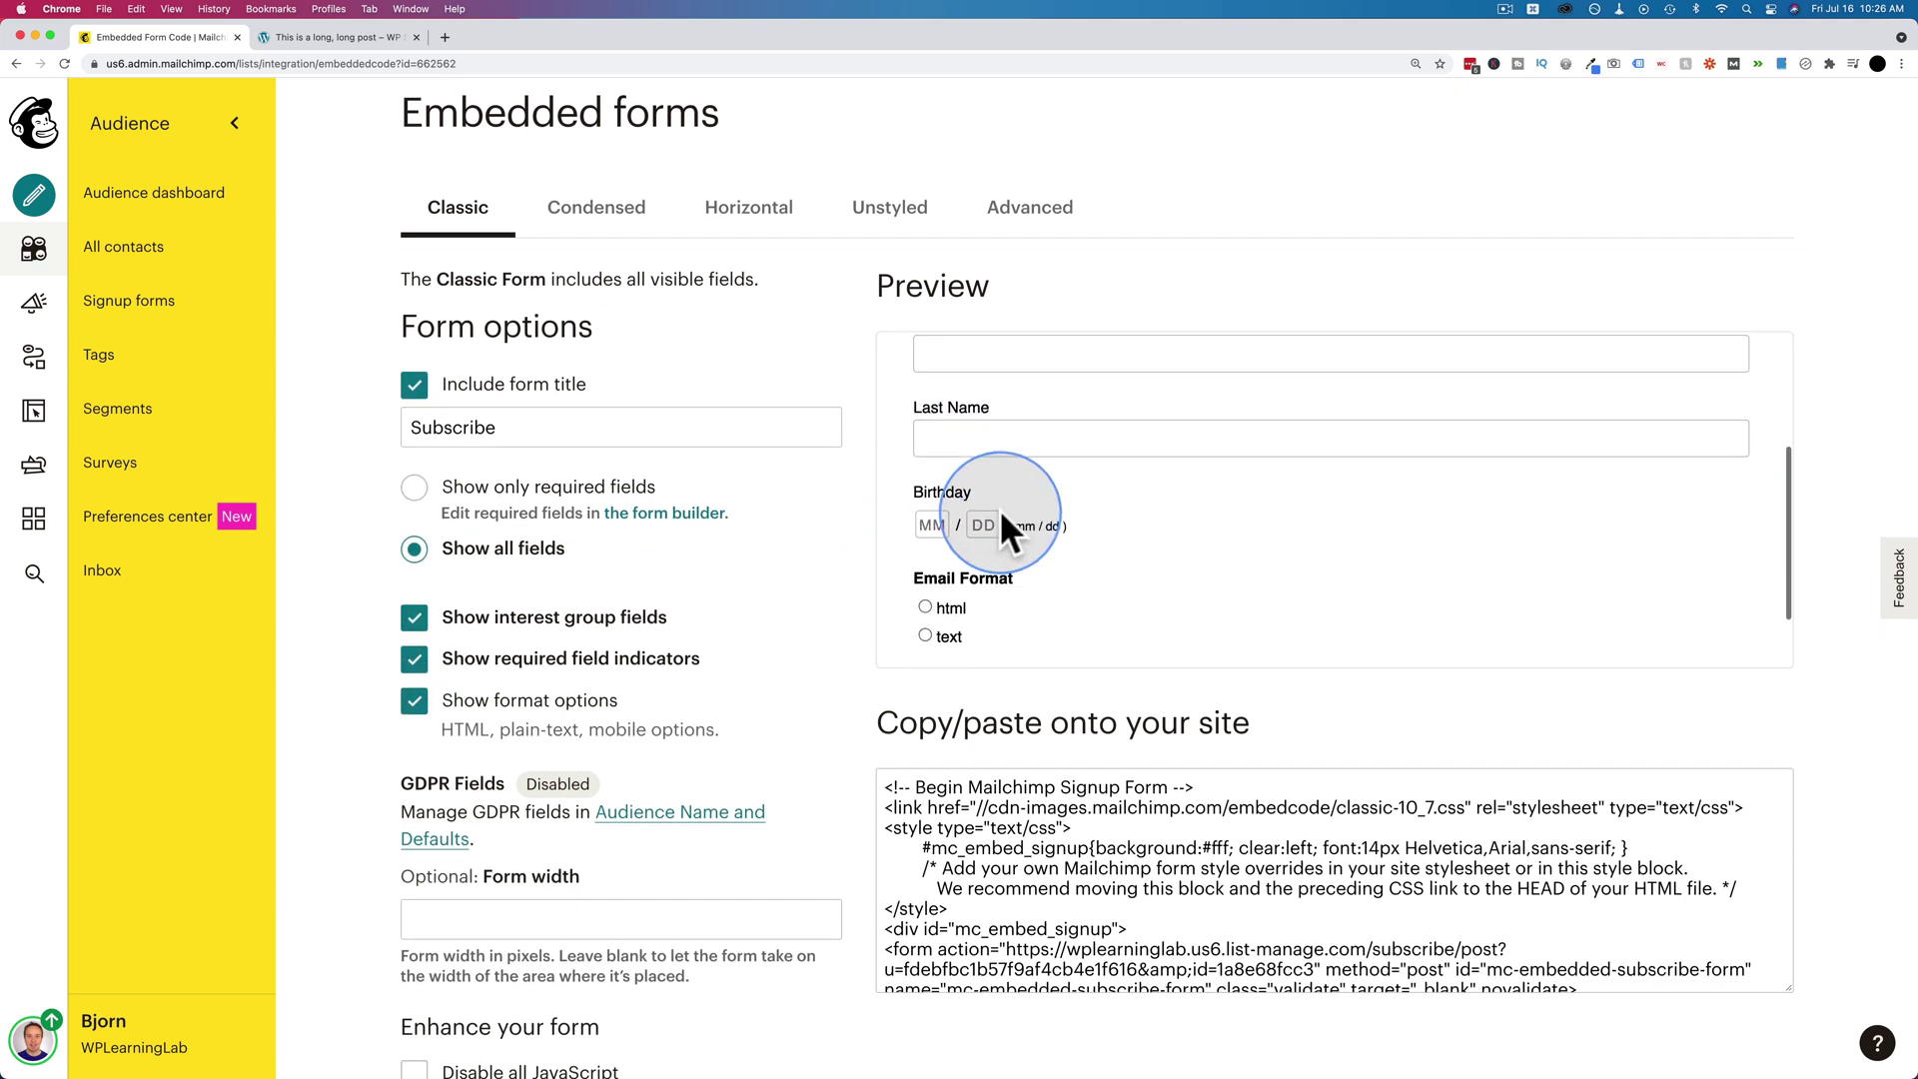
scroll(1011, 494, "down", 2)
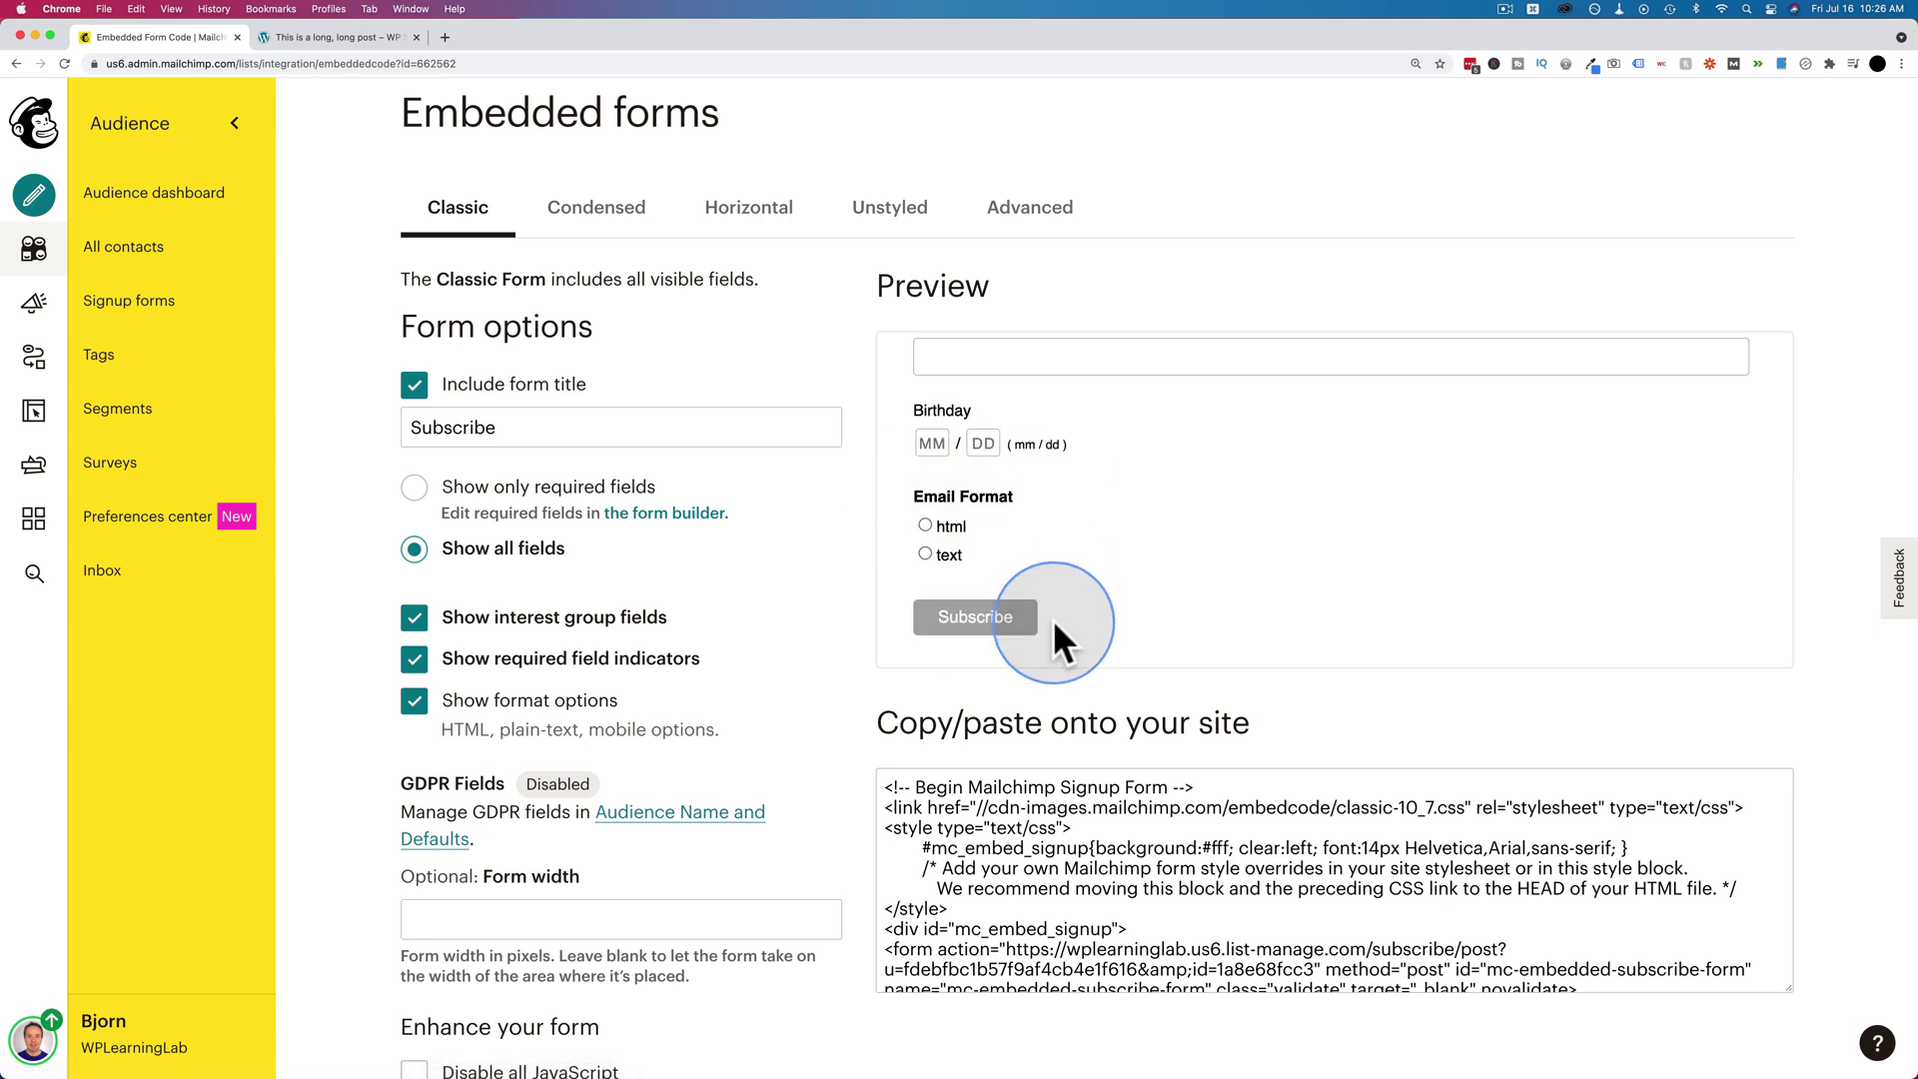
scroll(1041, 501, "up", 2)
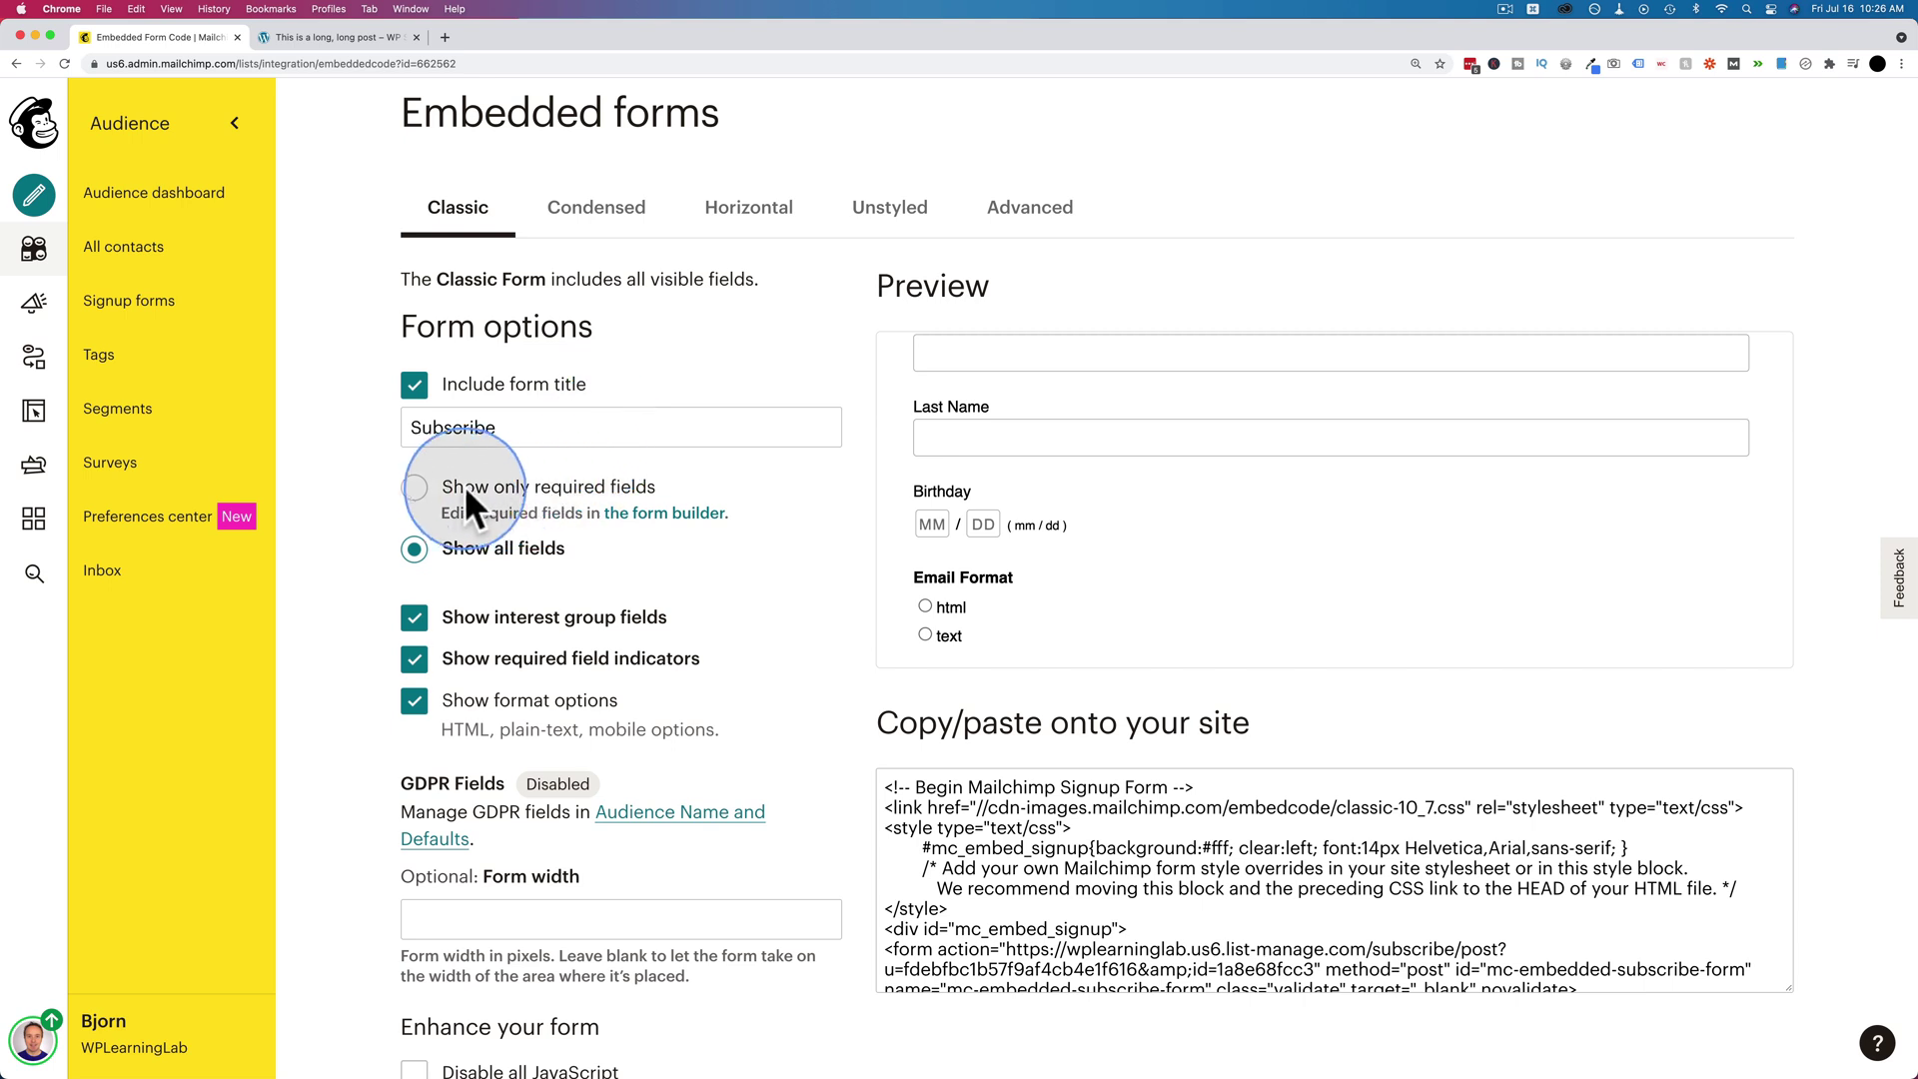
Remove the email format options from the Classic form, keeping all fields, then go to the form builder.
left_click(420, 491)
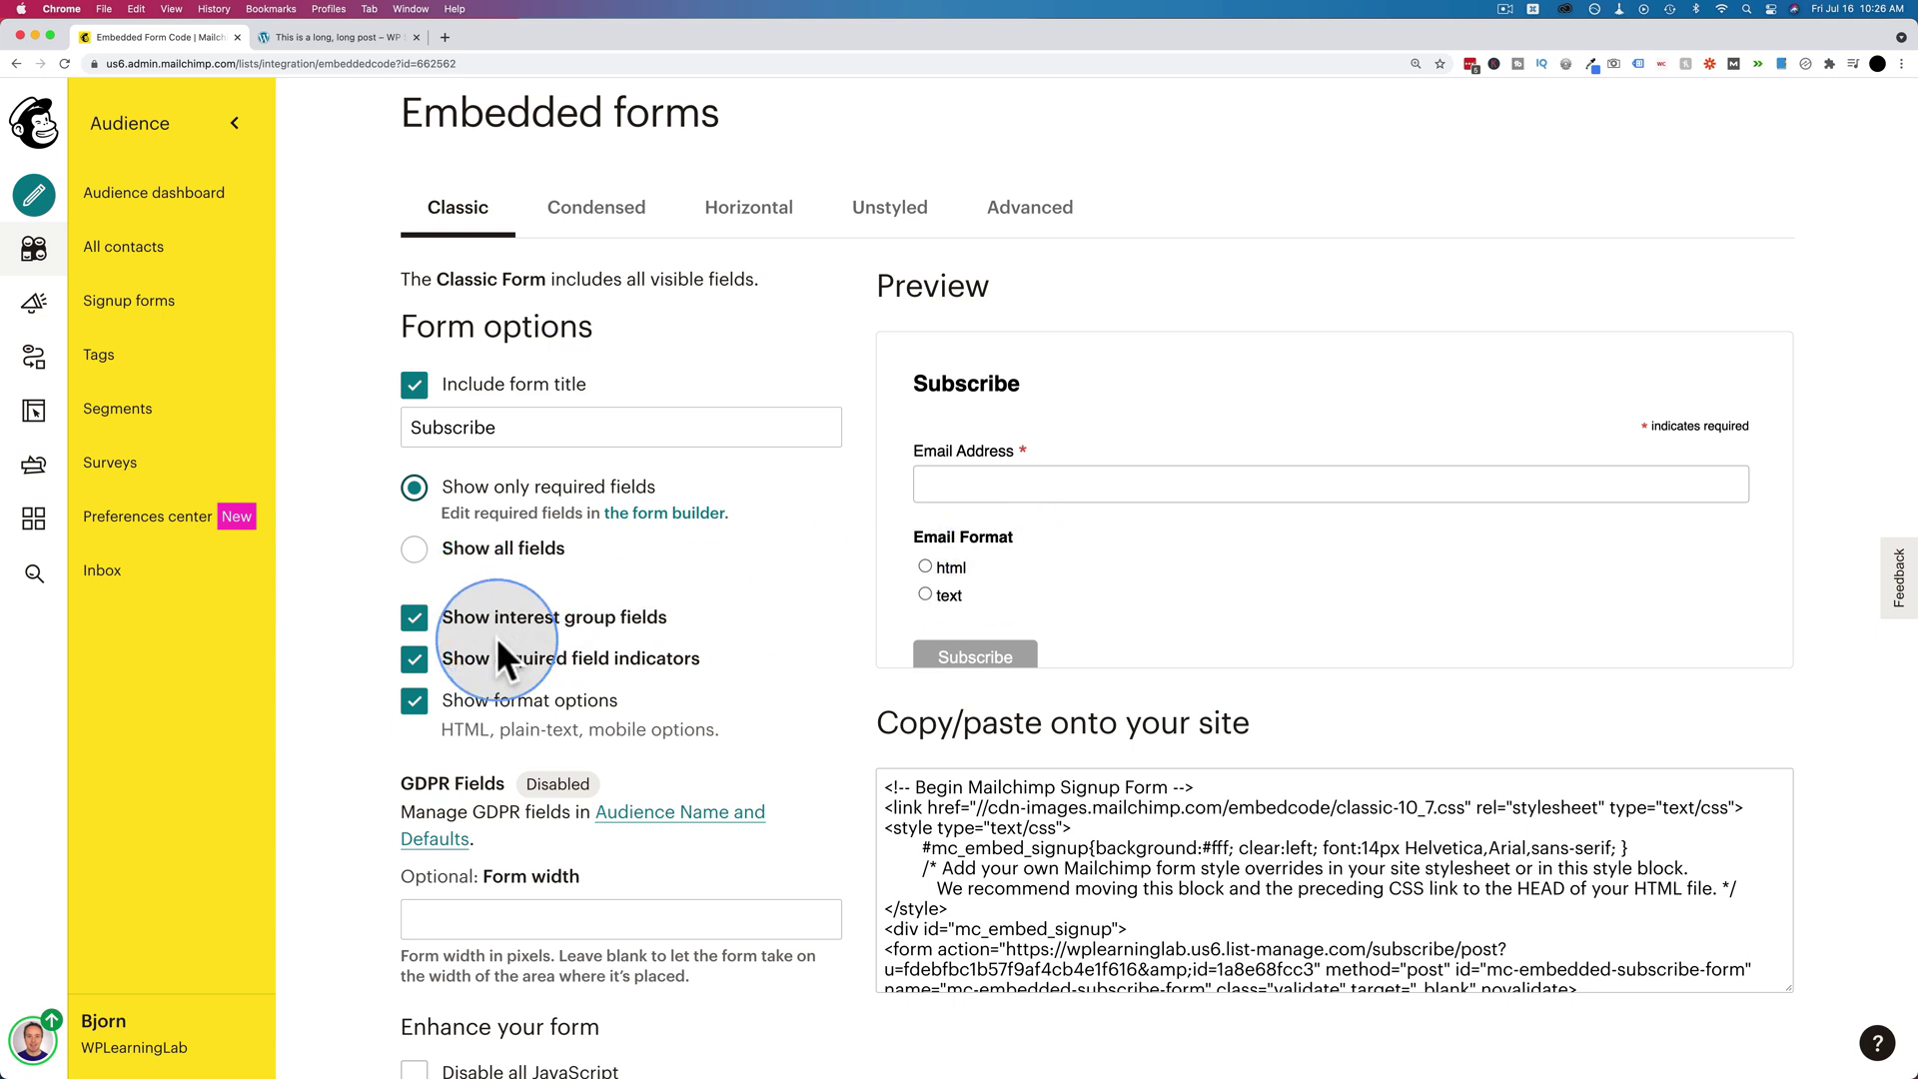
left_click(415, 702)
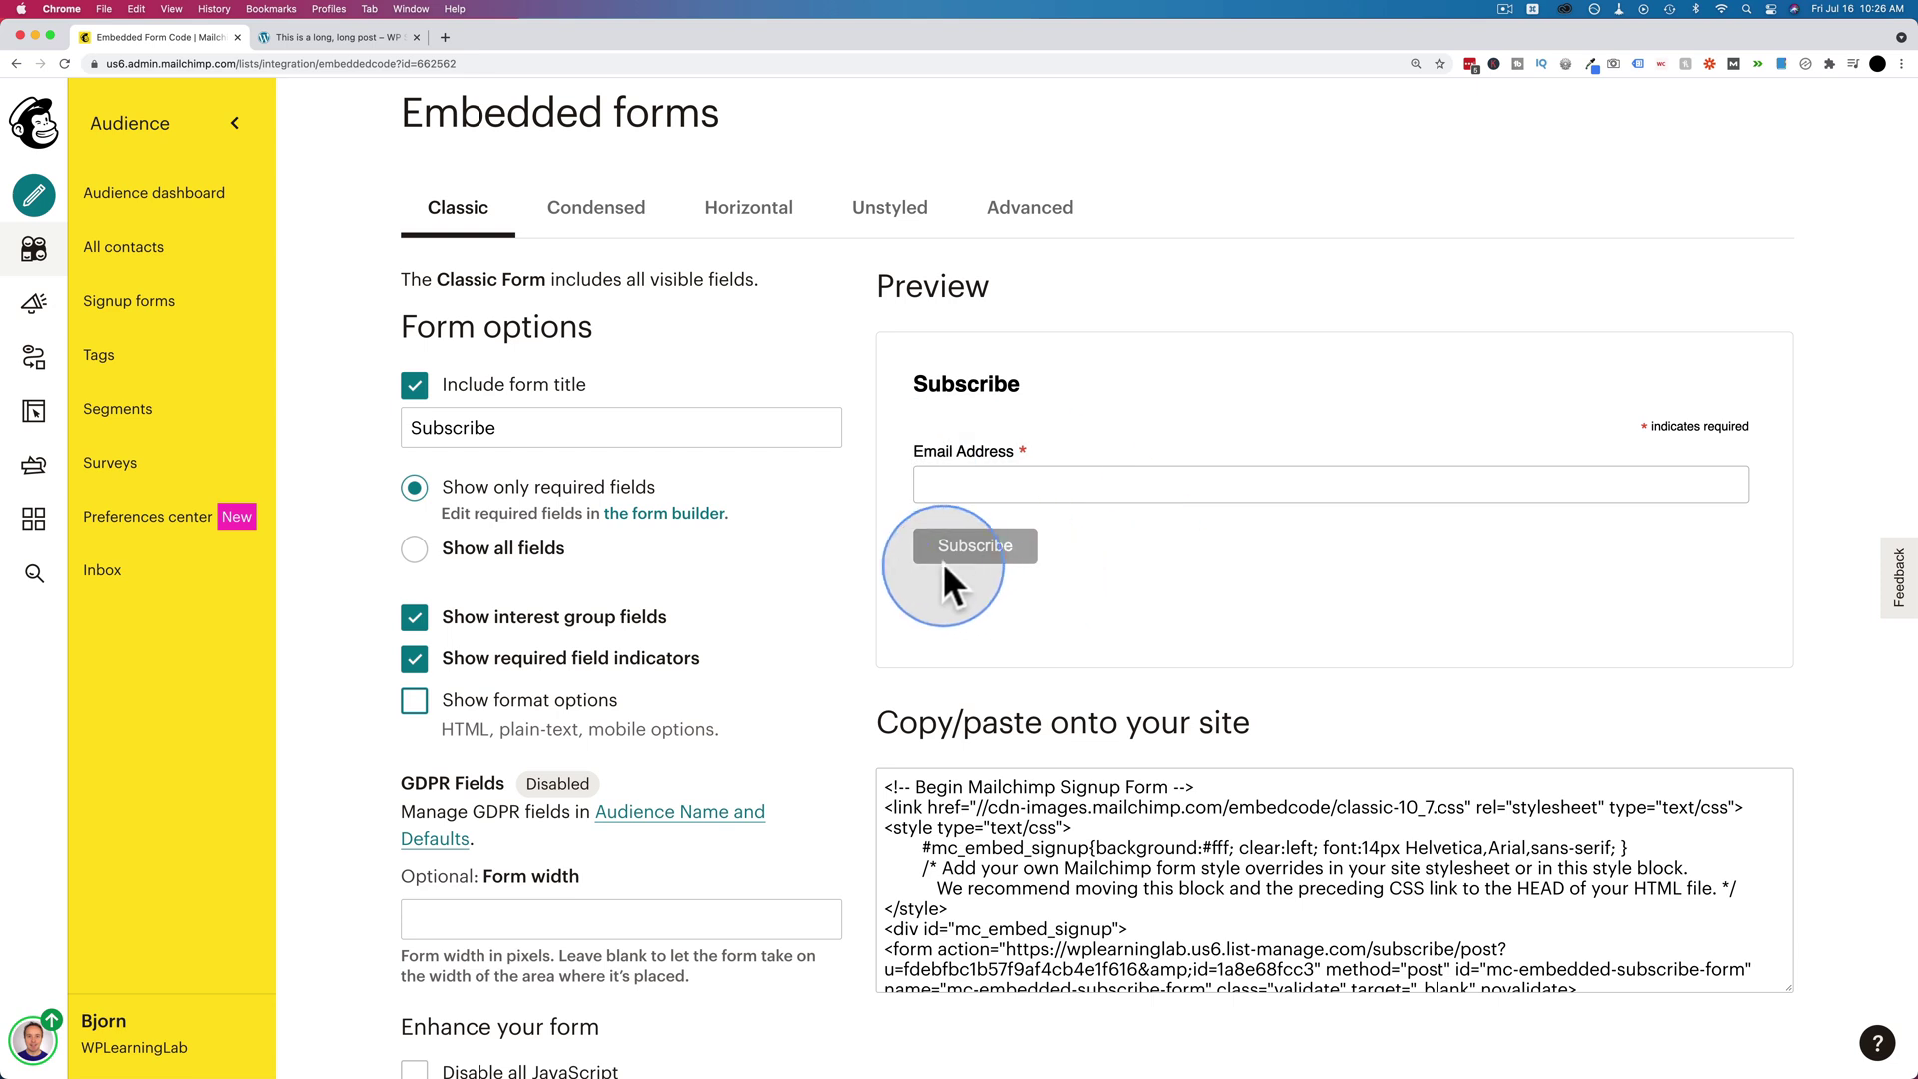
left_click(413, 549)
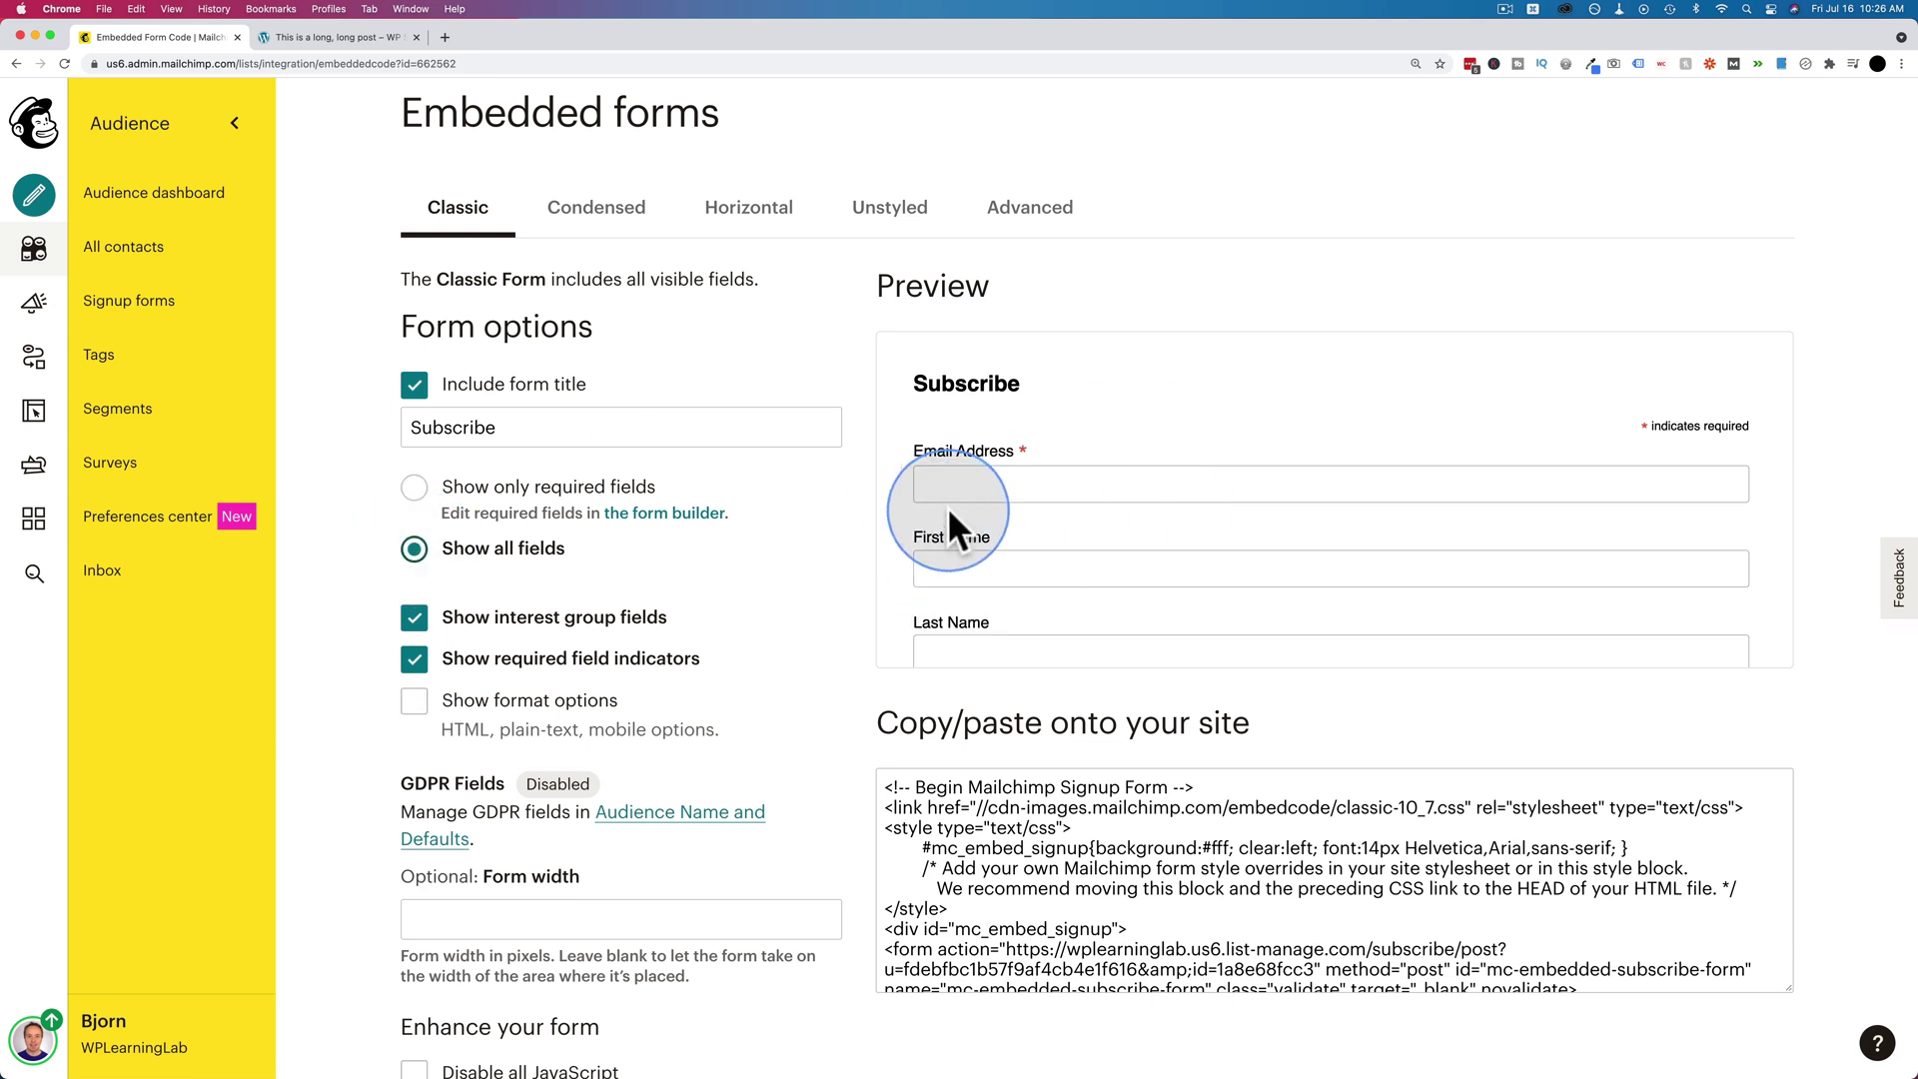
scroll(958, 530, "down", 3)
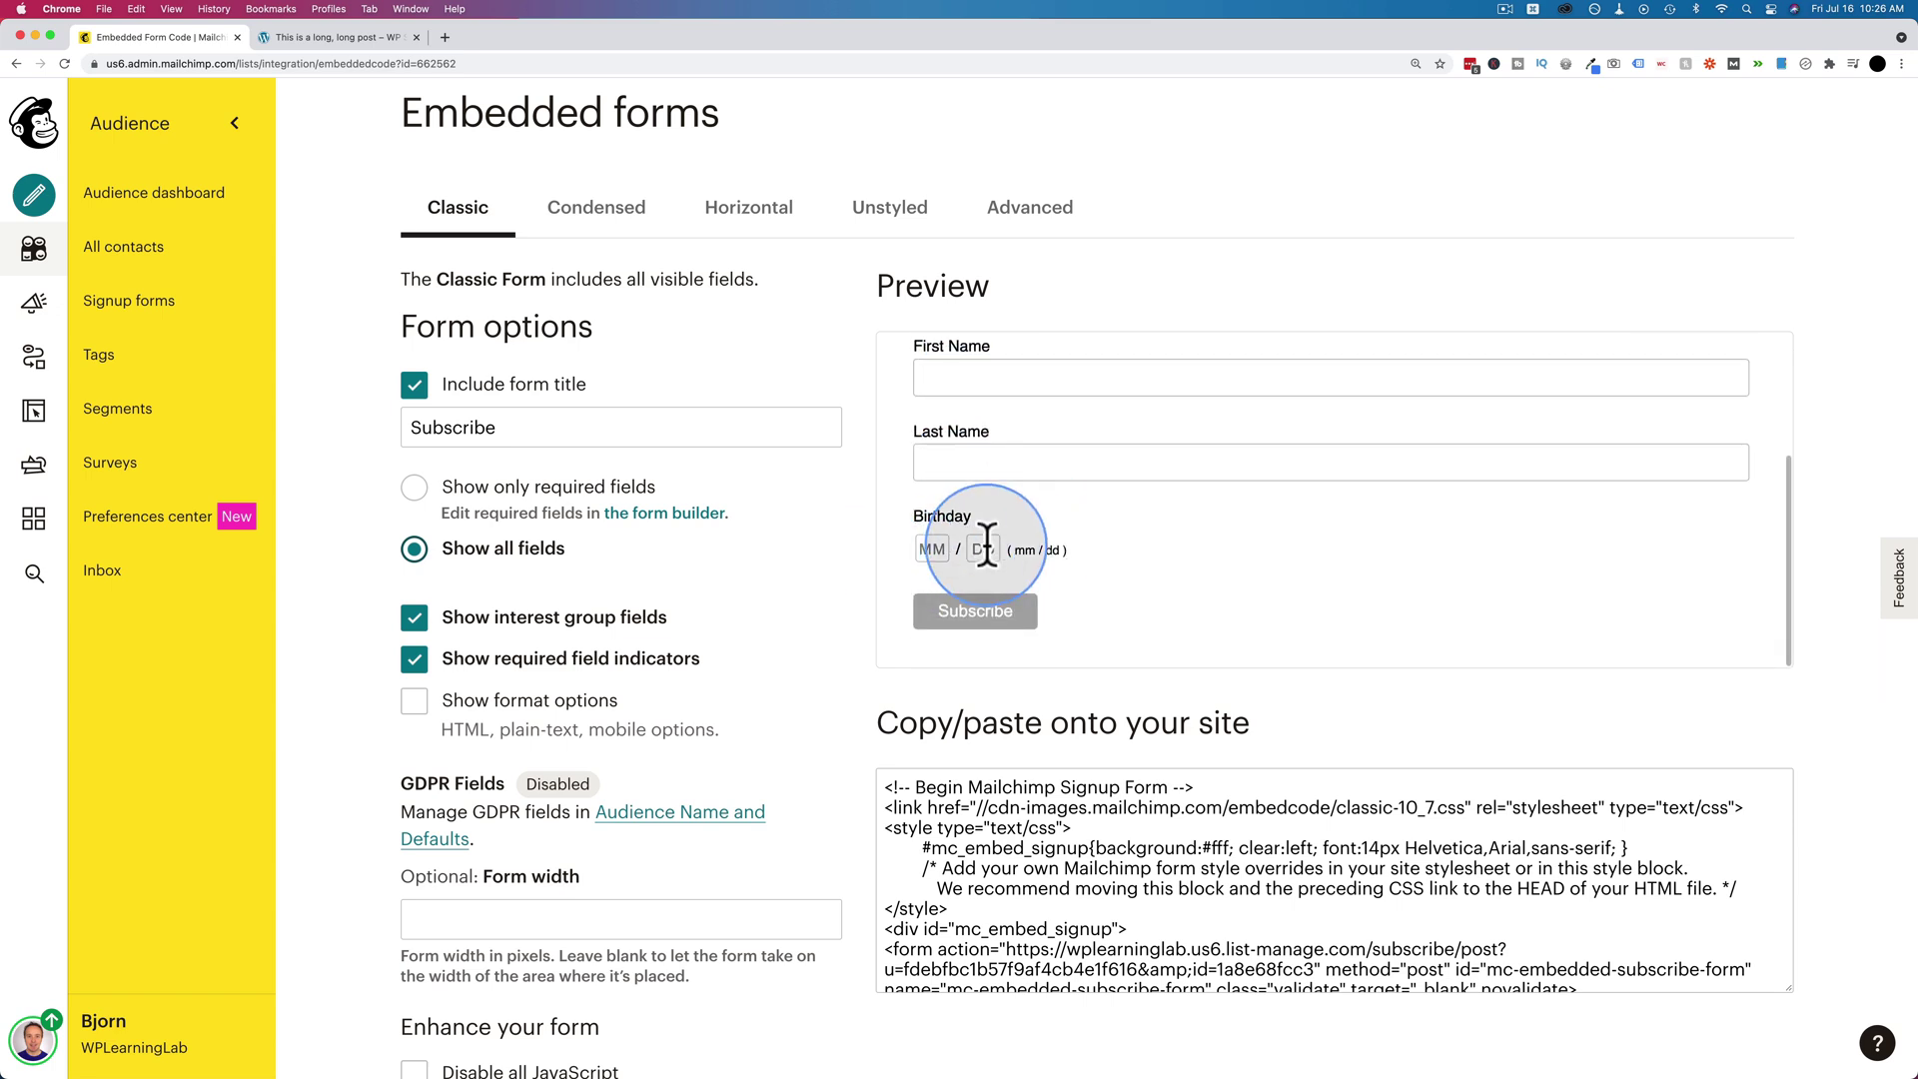
scroll(968, 505, "up", 3)
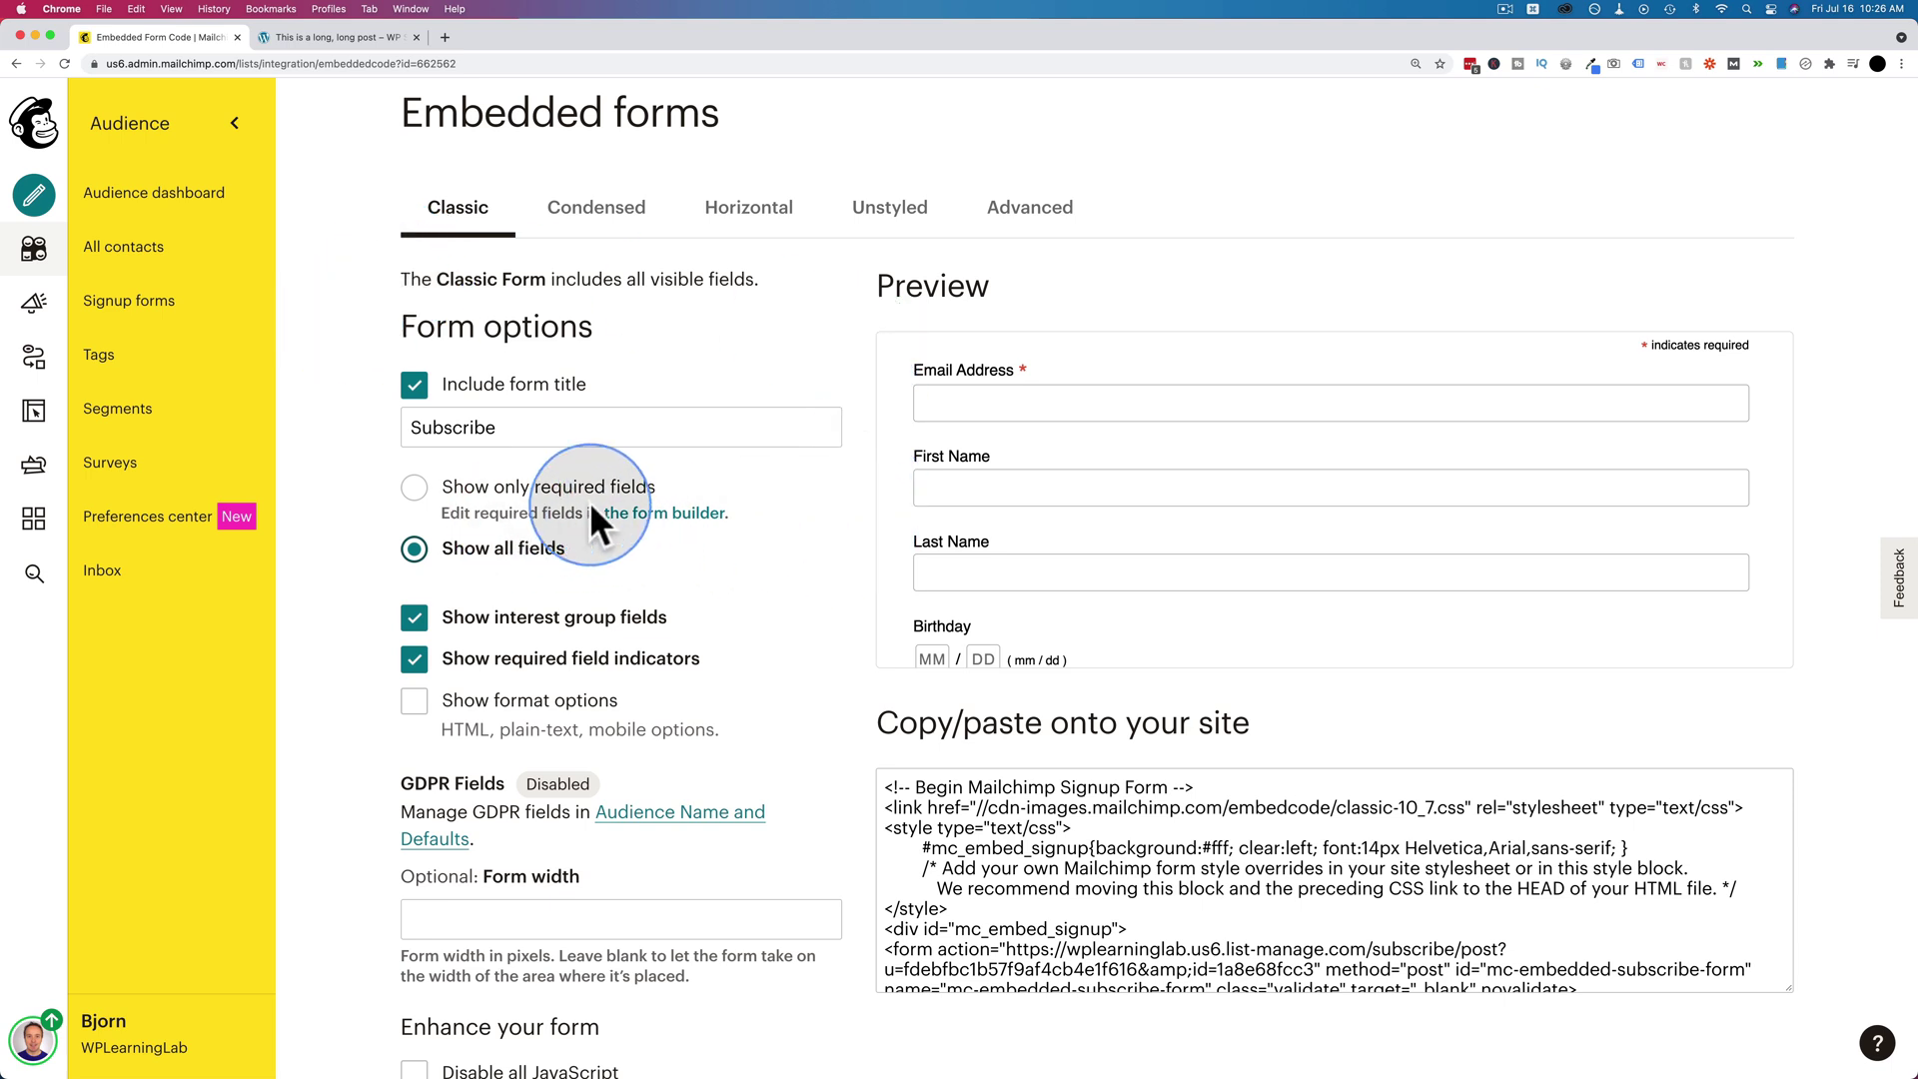
left_click(670, 510)
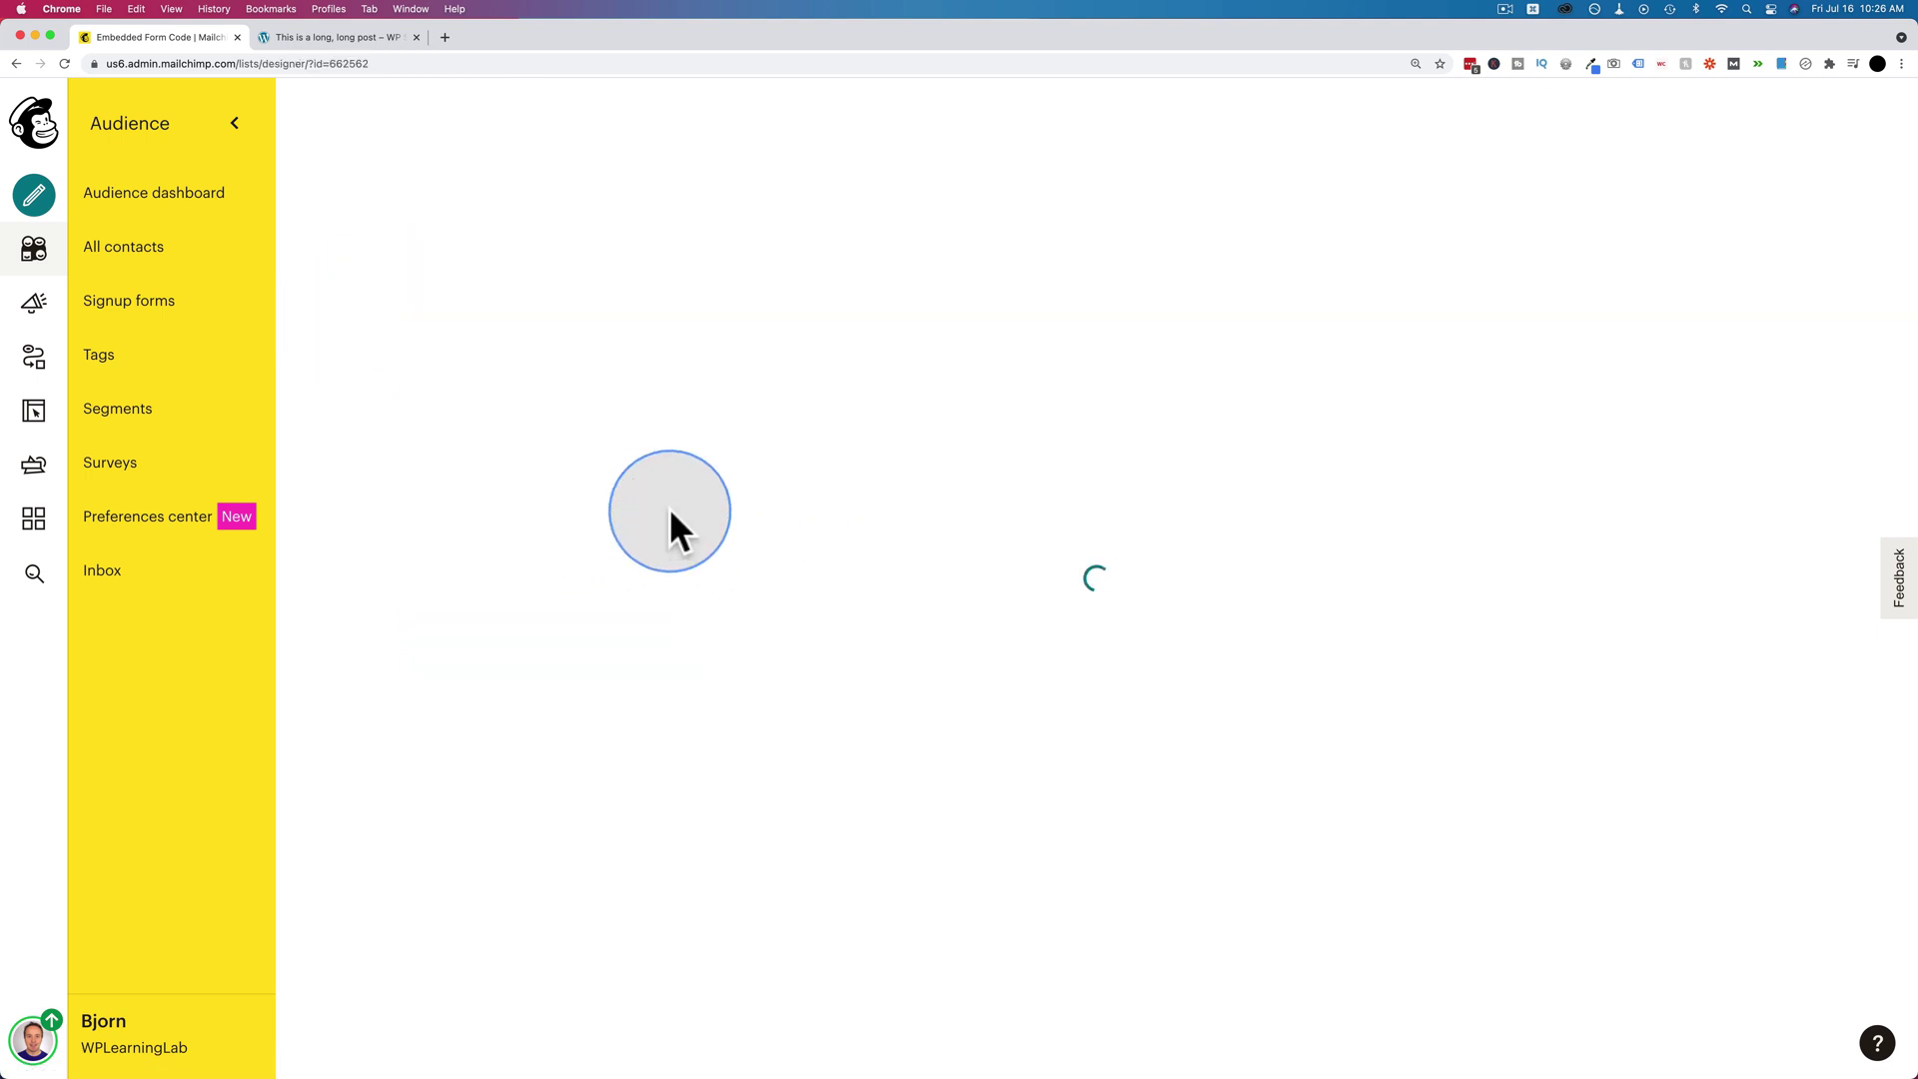
In the form builder, make First Name required and move it above Email Address.
left_click(131, 306)
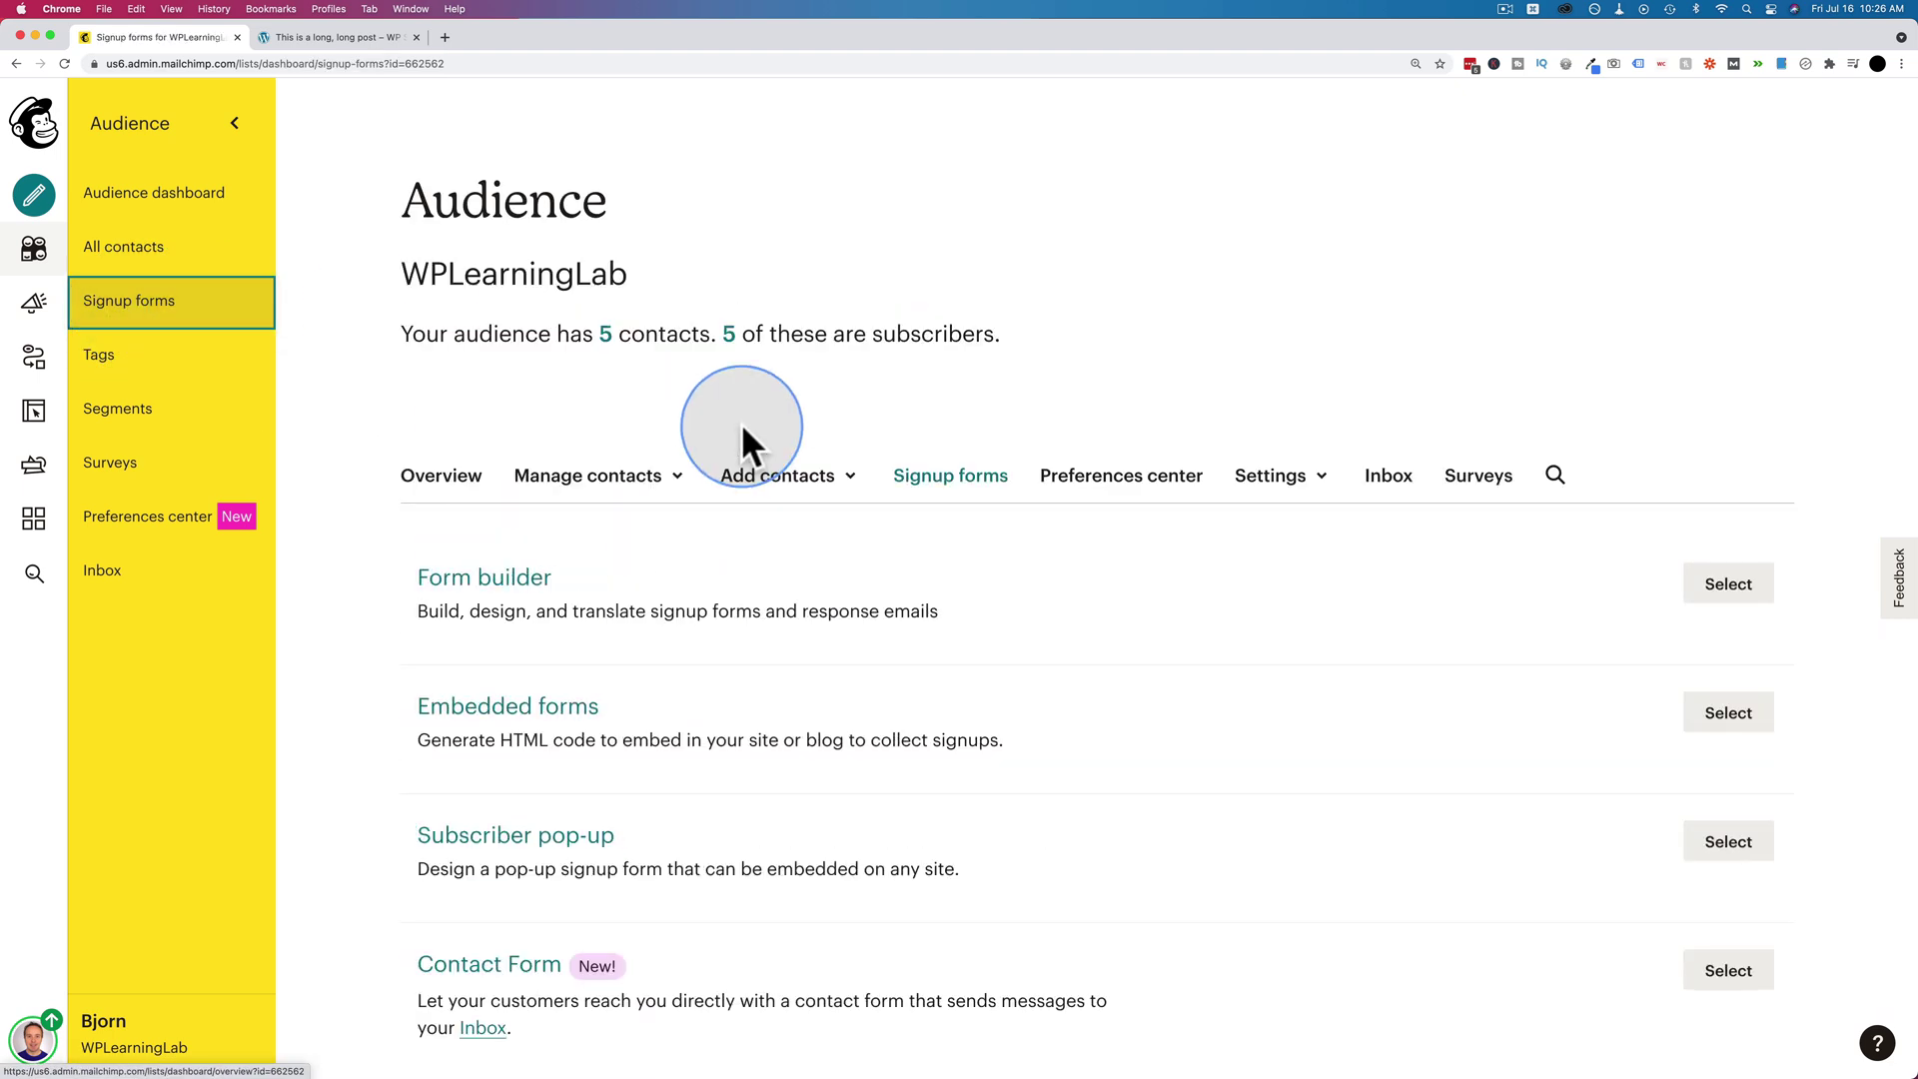
left_click(481, 575)
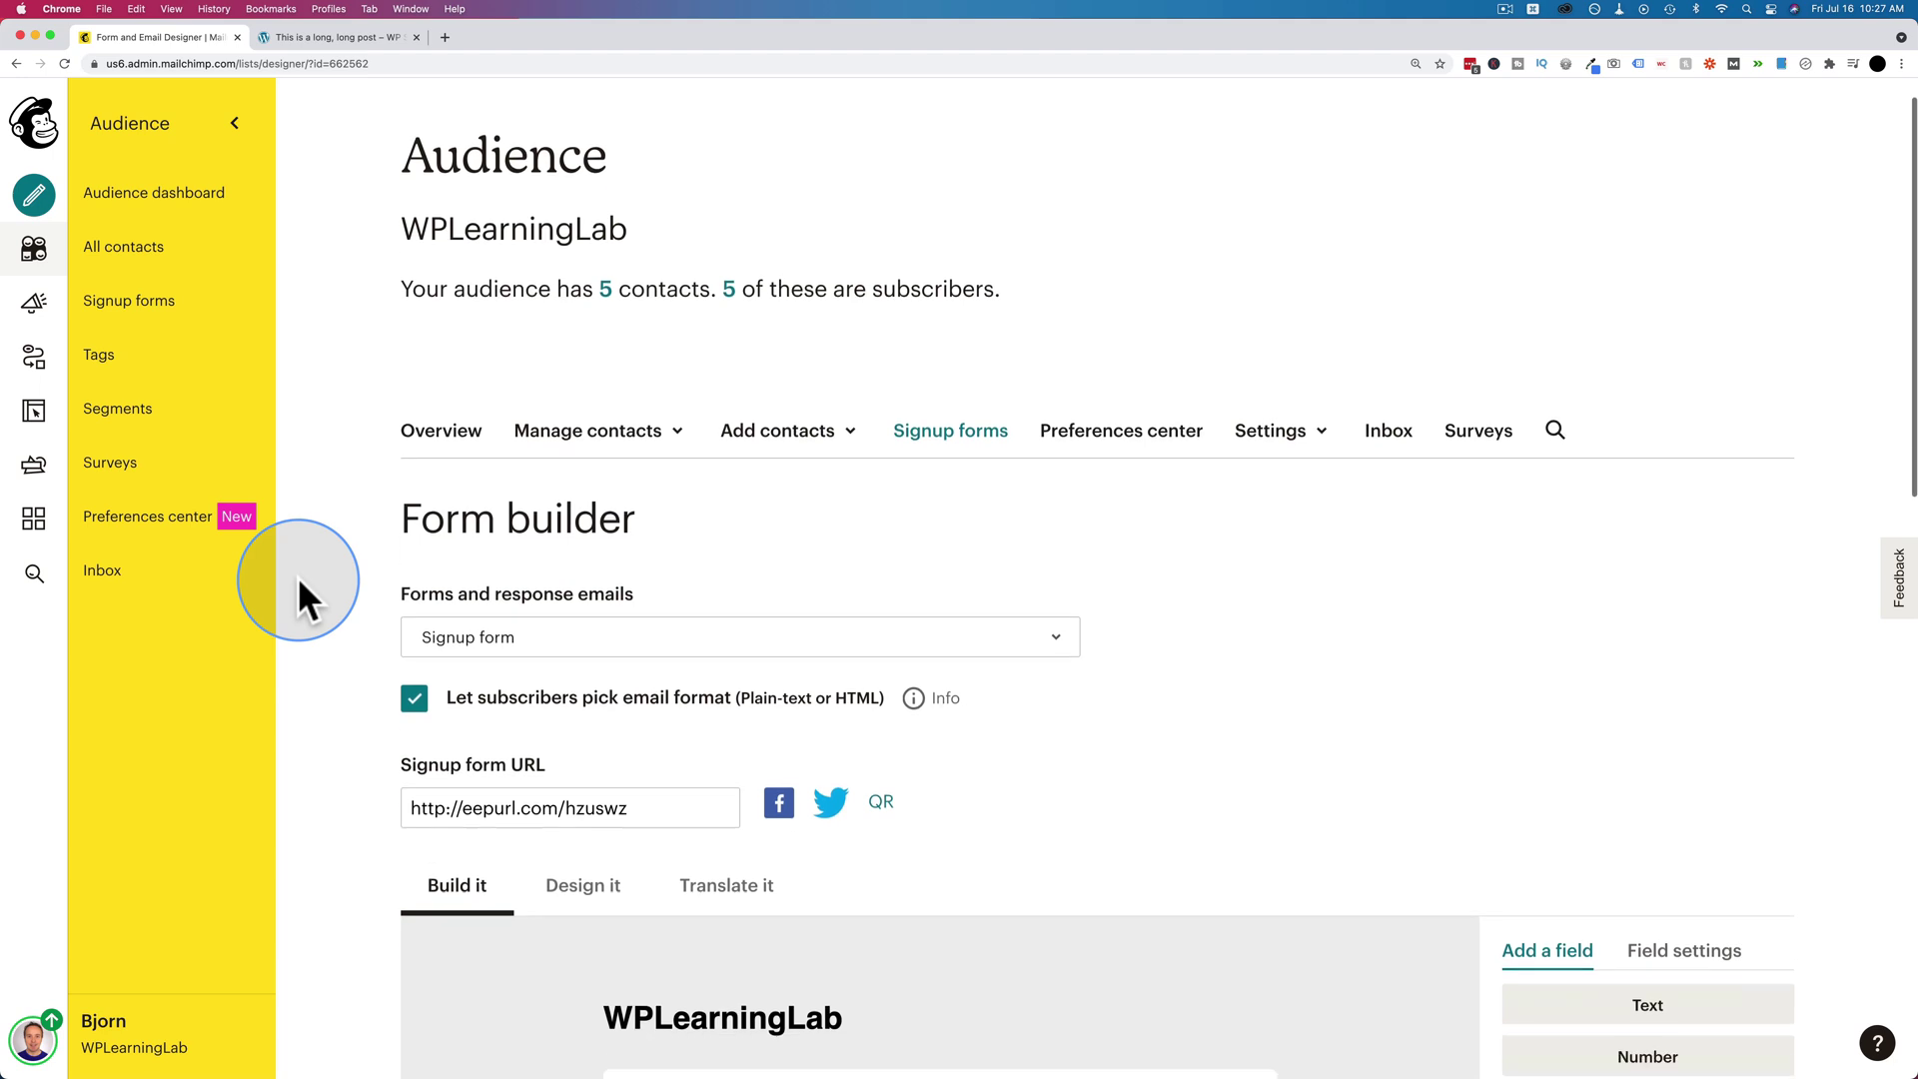
scroll(298, 577, "down", 8)
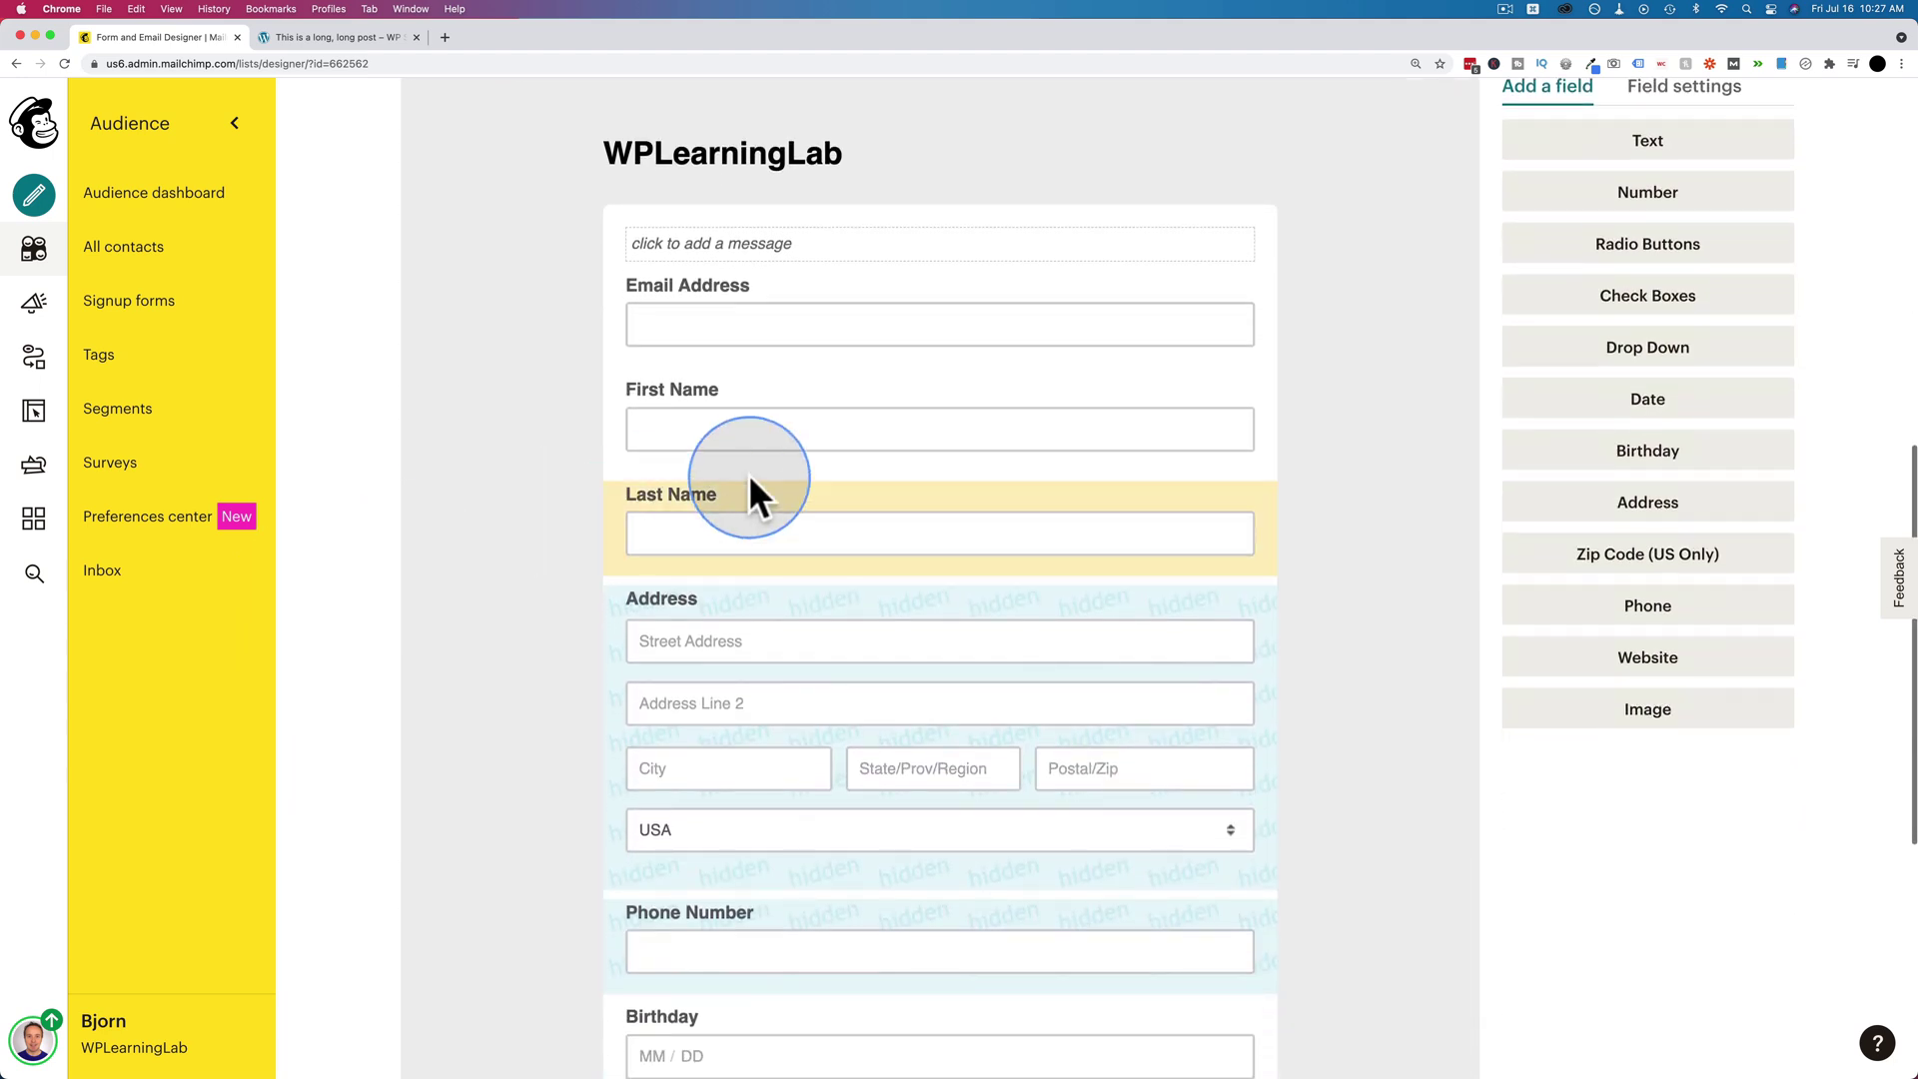
left_click(875, 396)
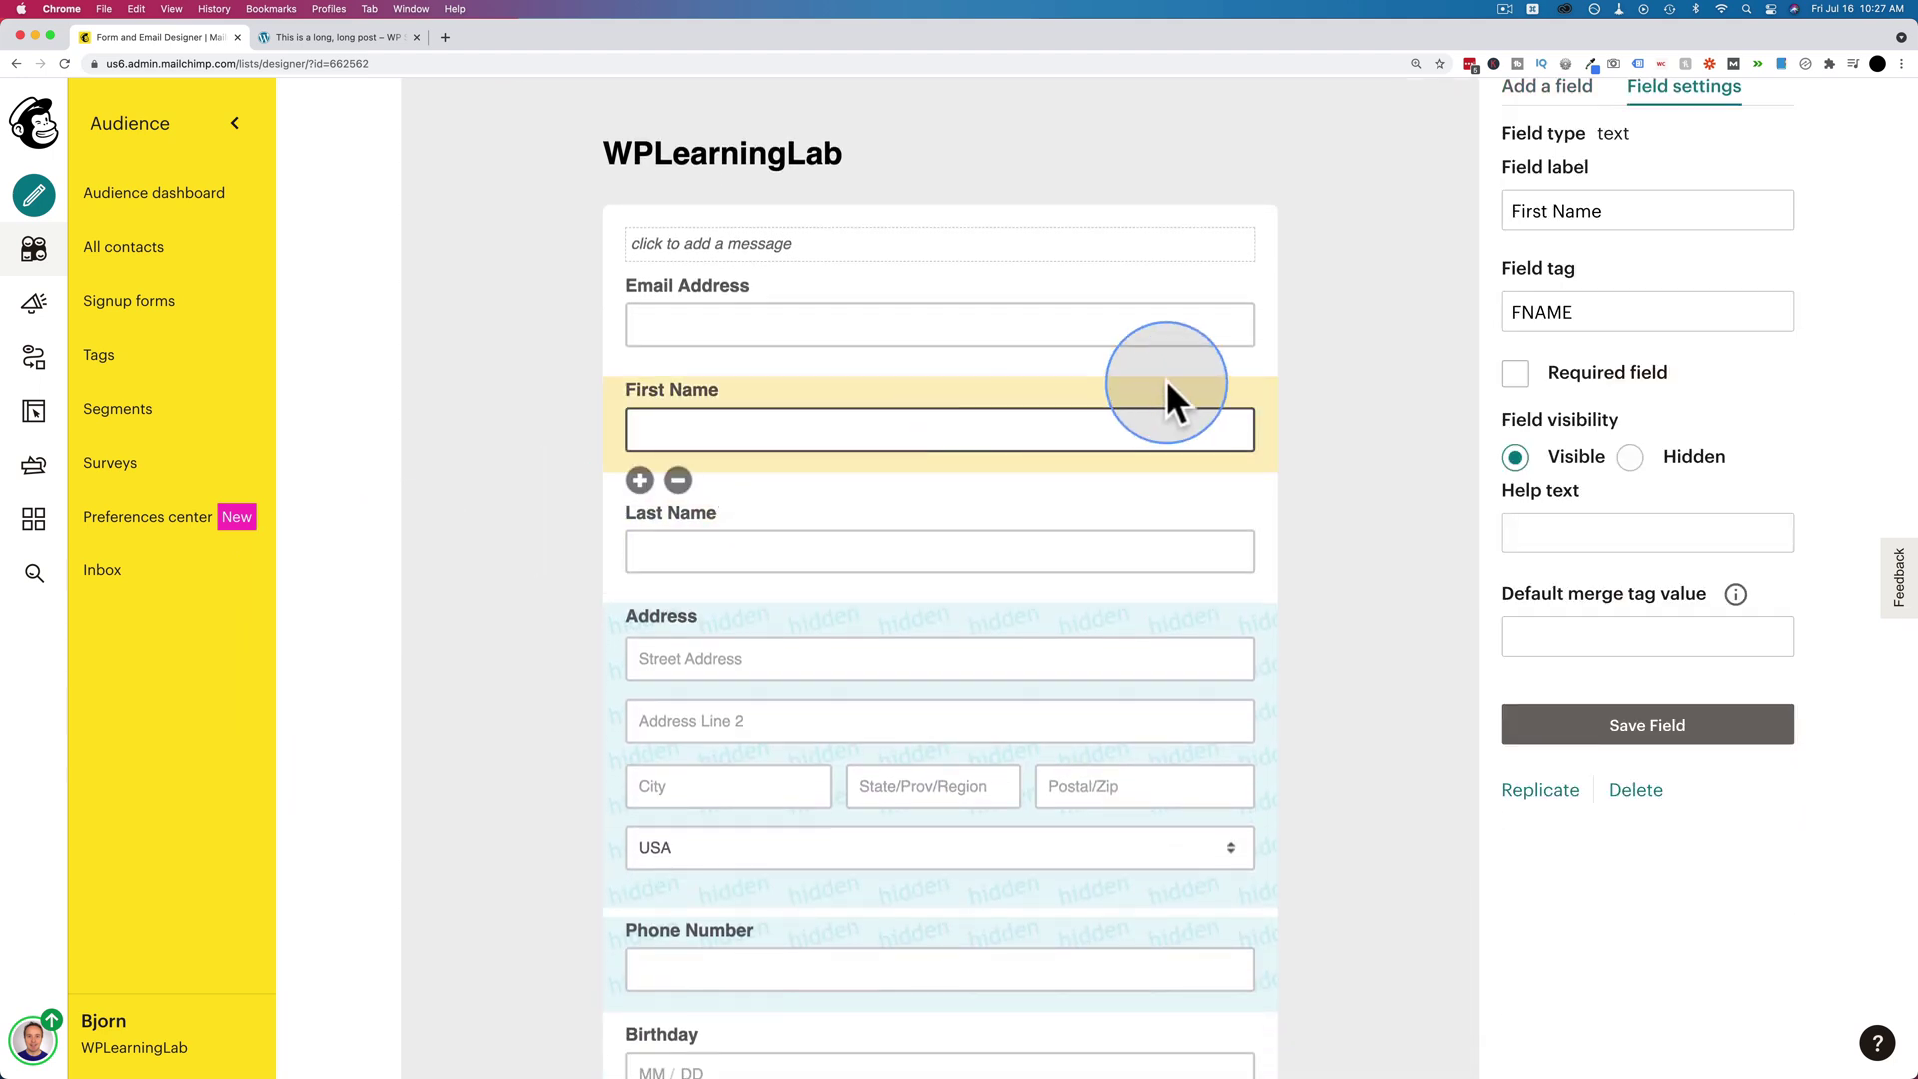
left_click(1515, 379)
left_click_drag(657, 459, 663, 308)
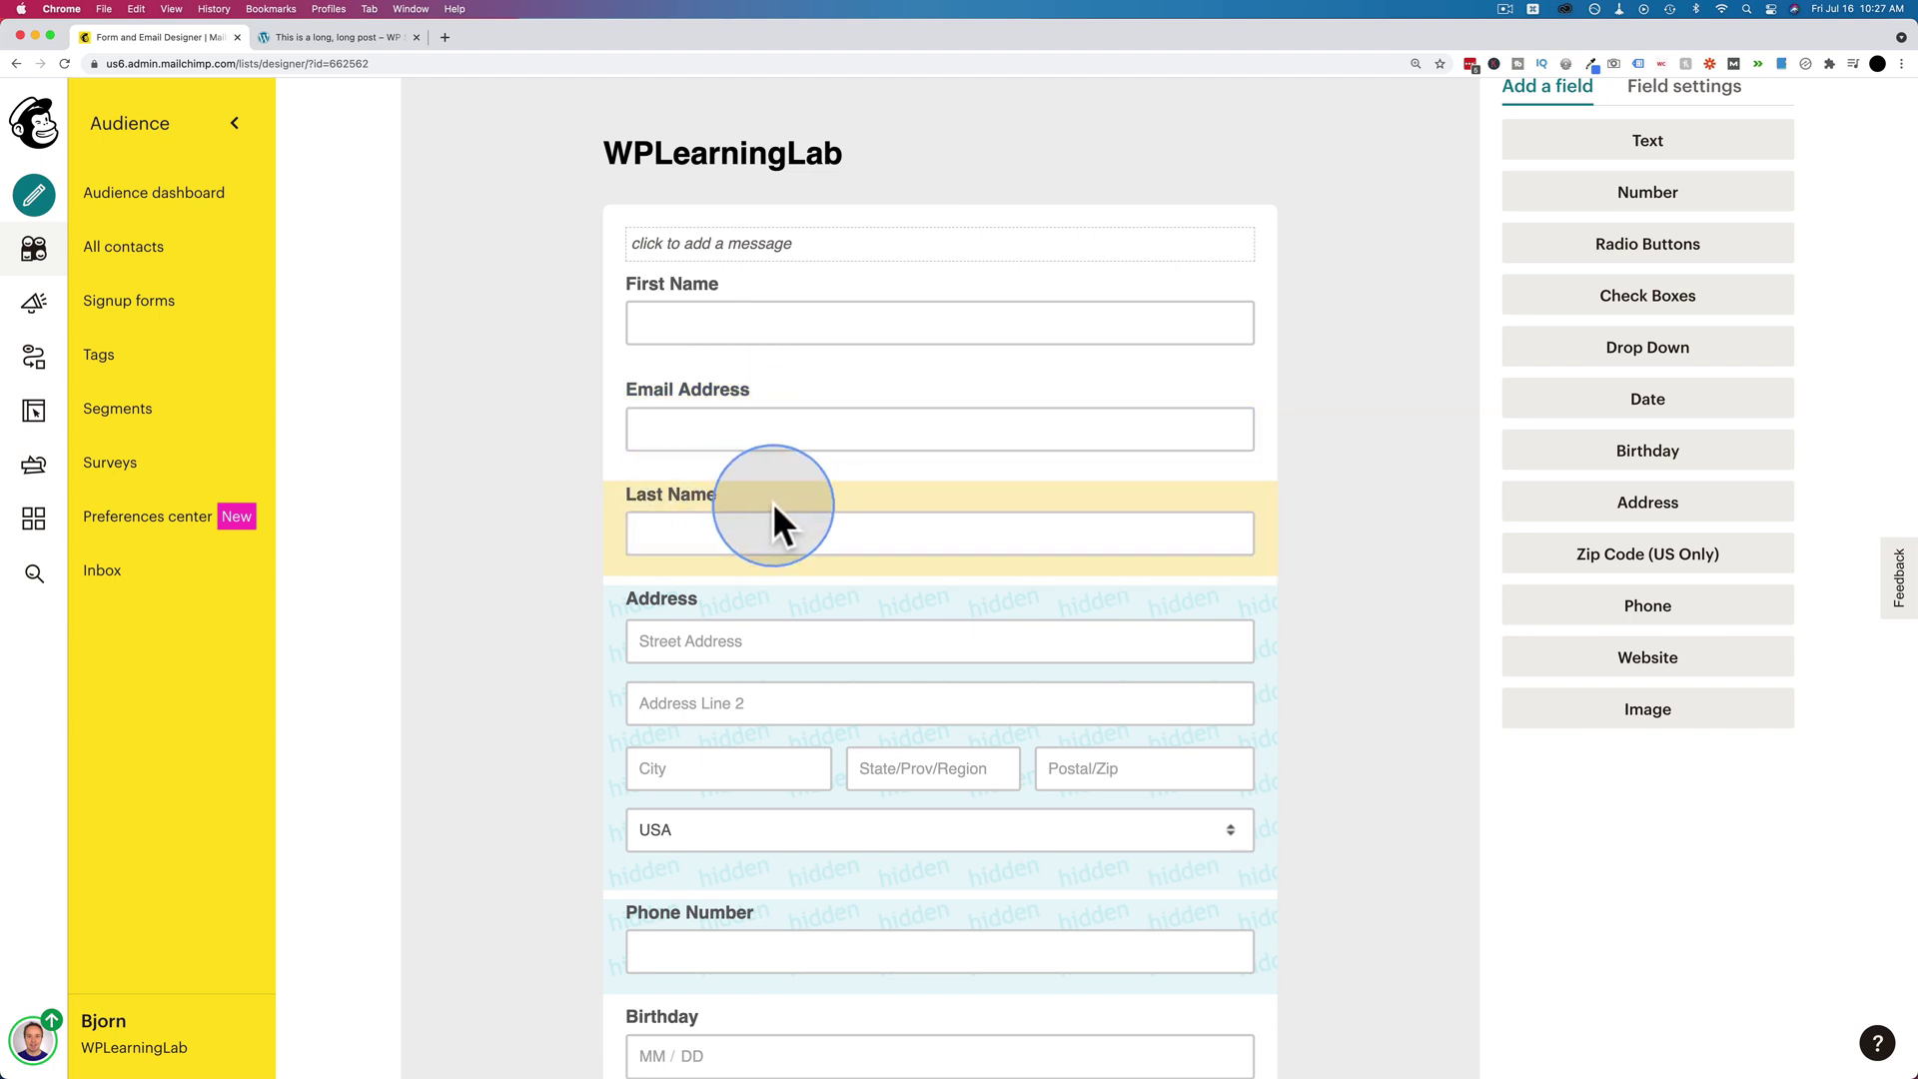
Start deleting the Address field, then cancel so it stays on the form.
scroll(819, 530, "down", 3)
scroll(819, 530, "down", 5)
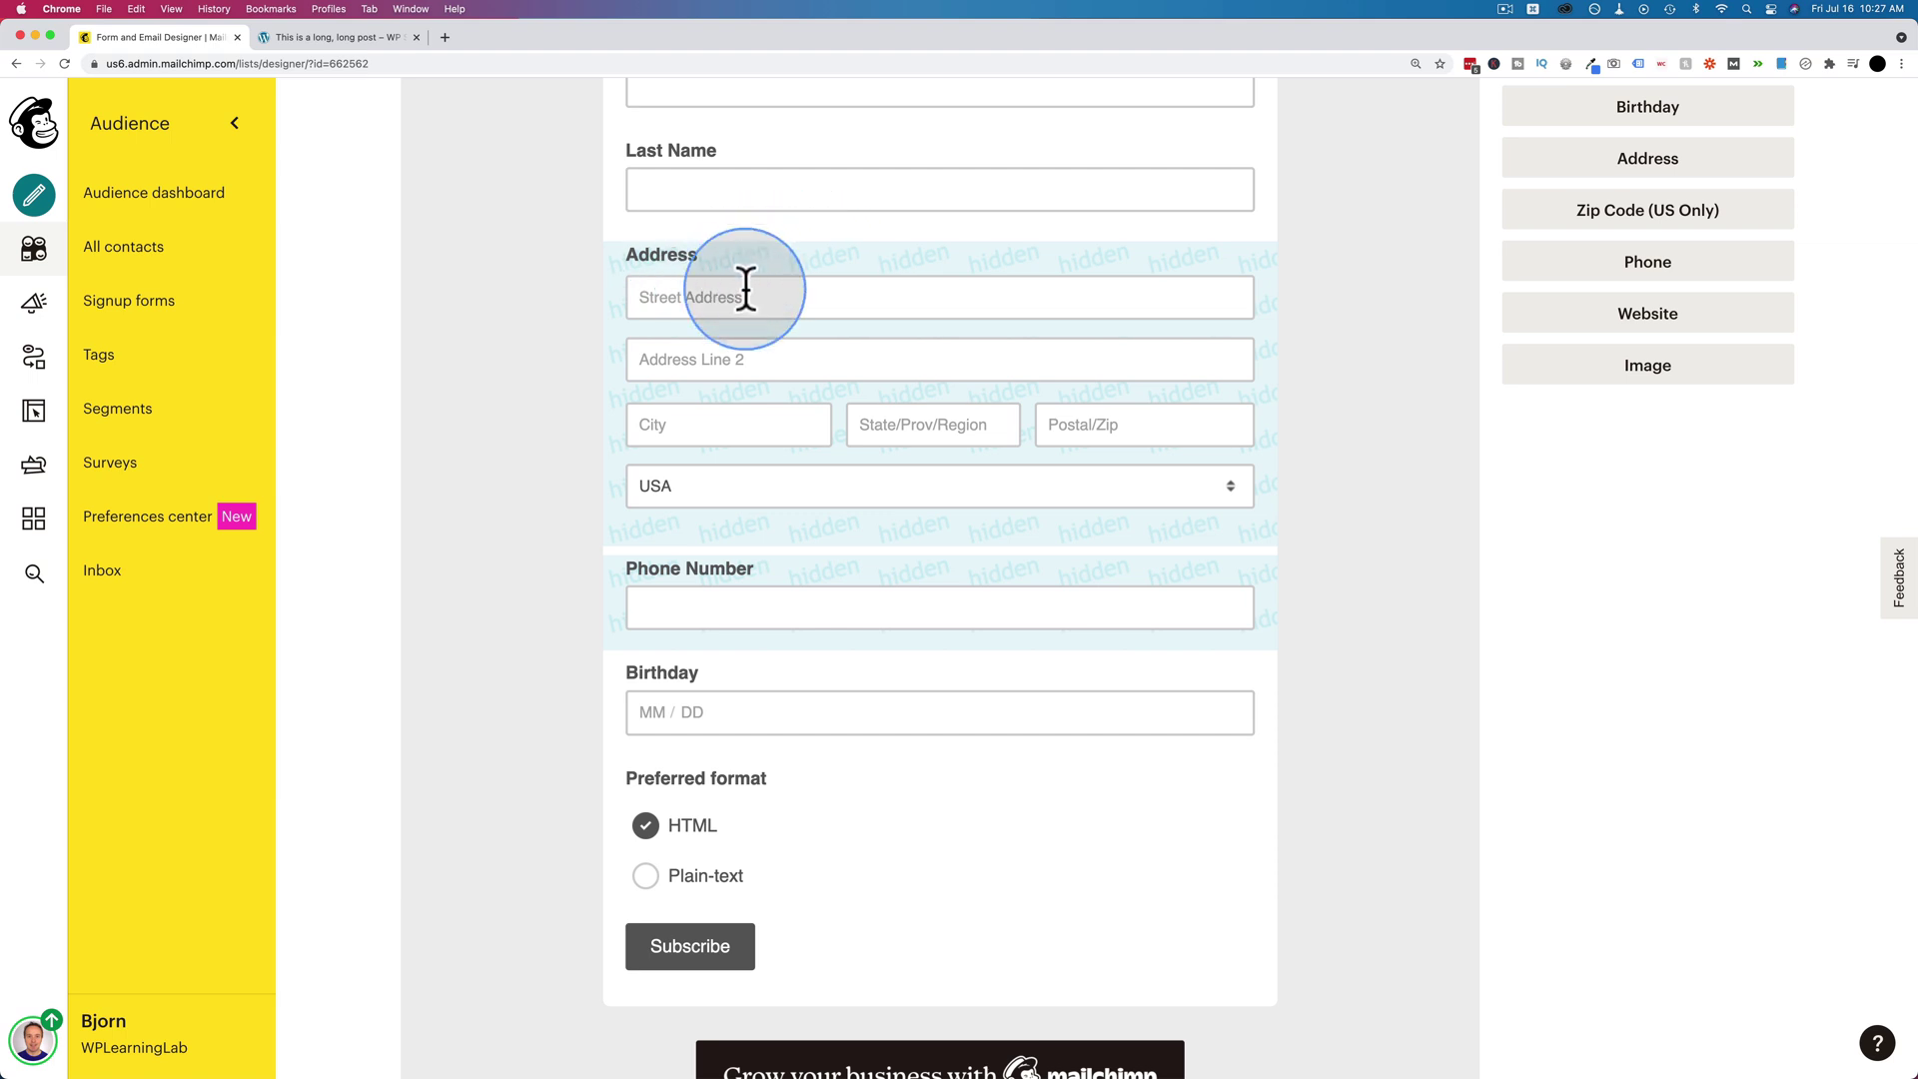
left_click(850, 258)
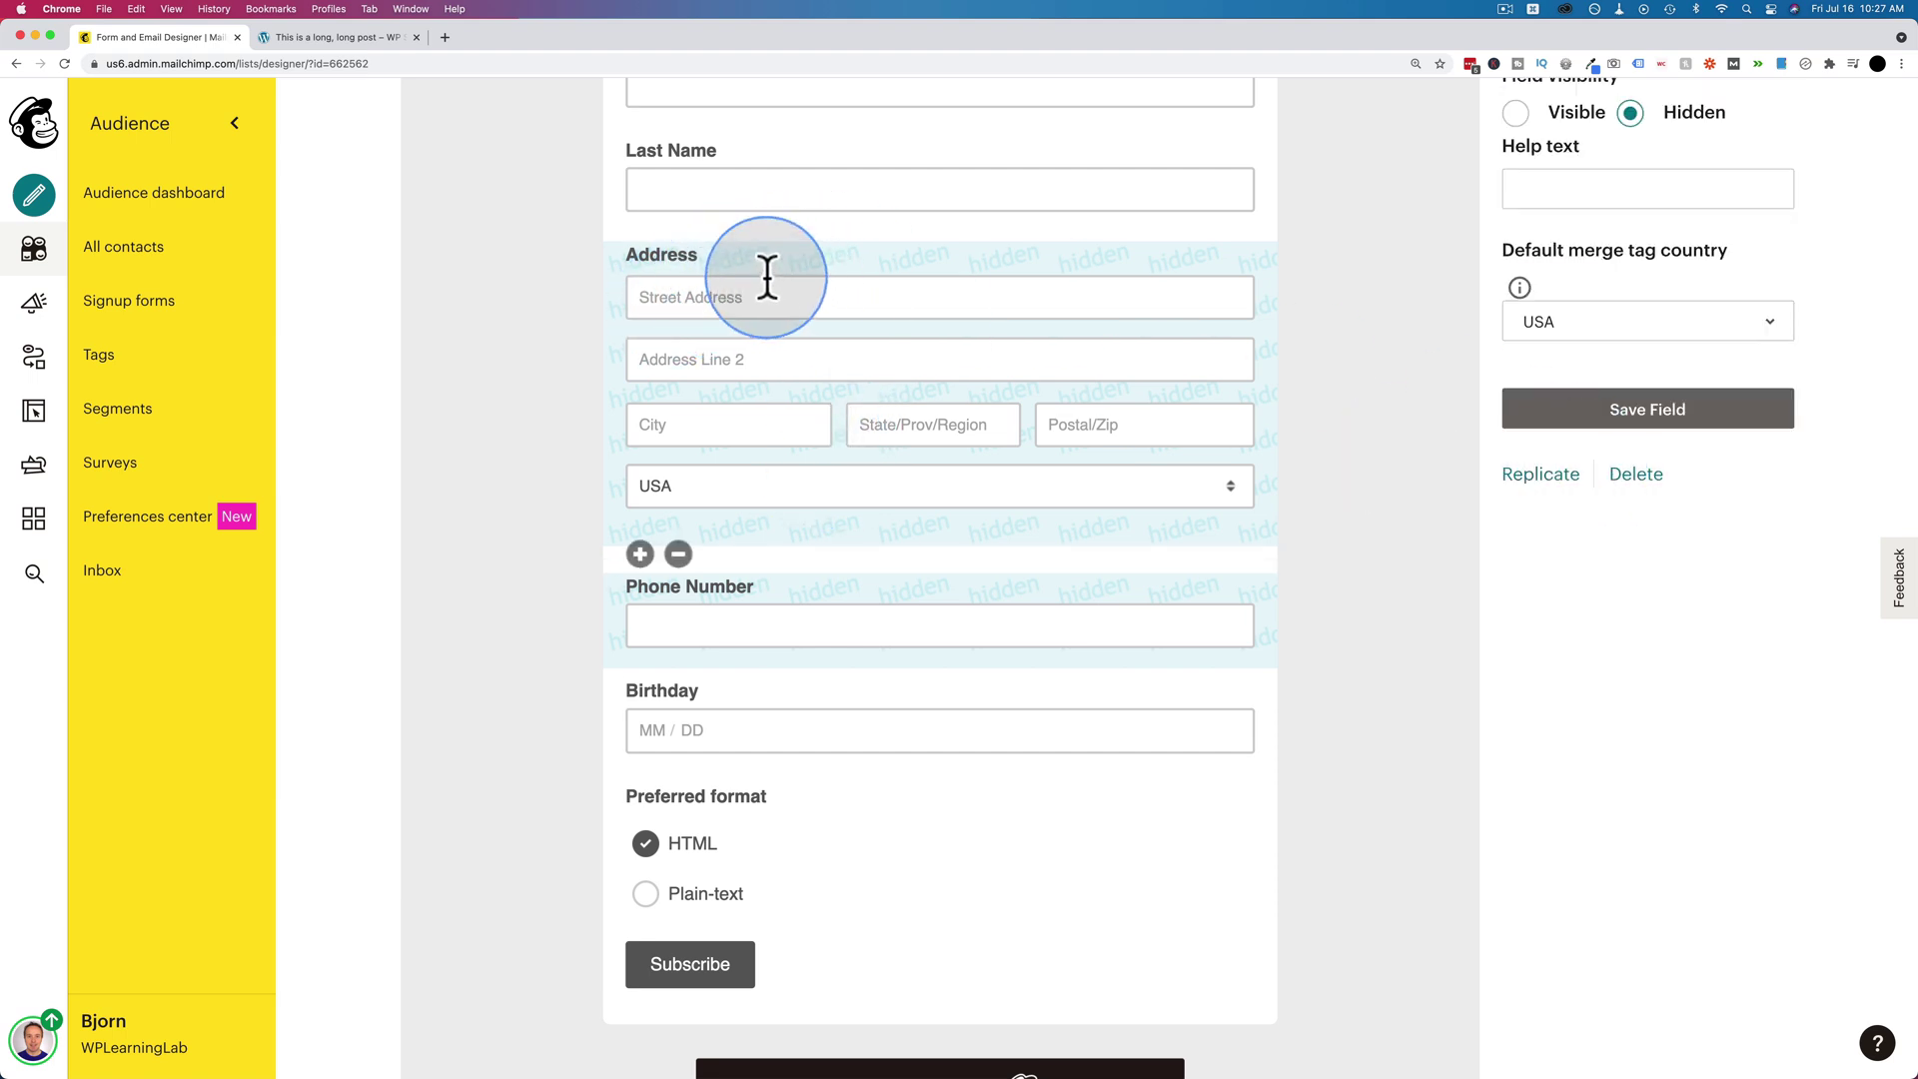
left_click(1635, 473)
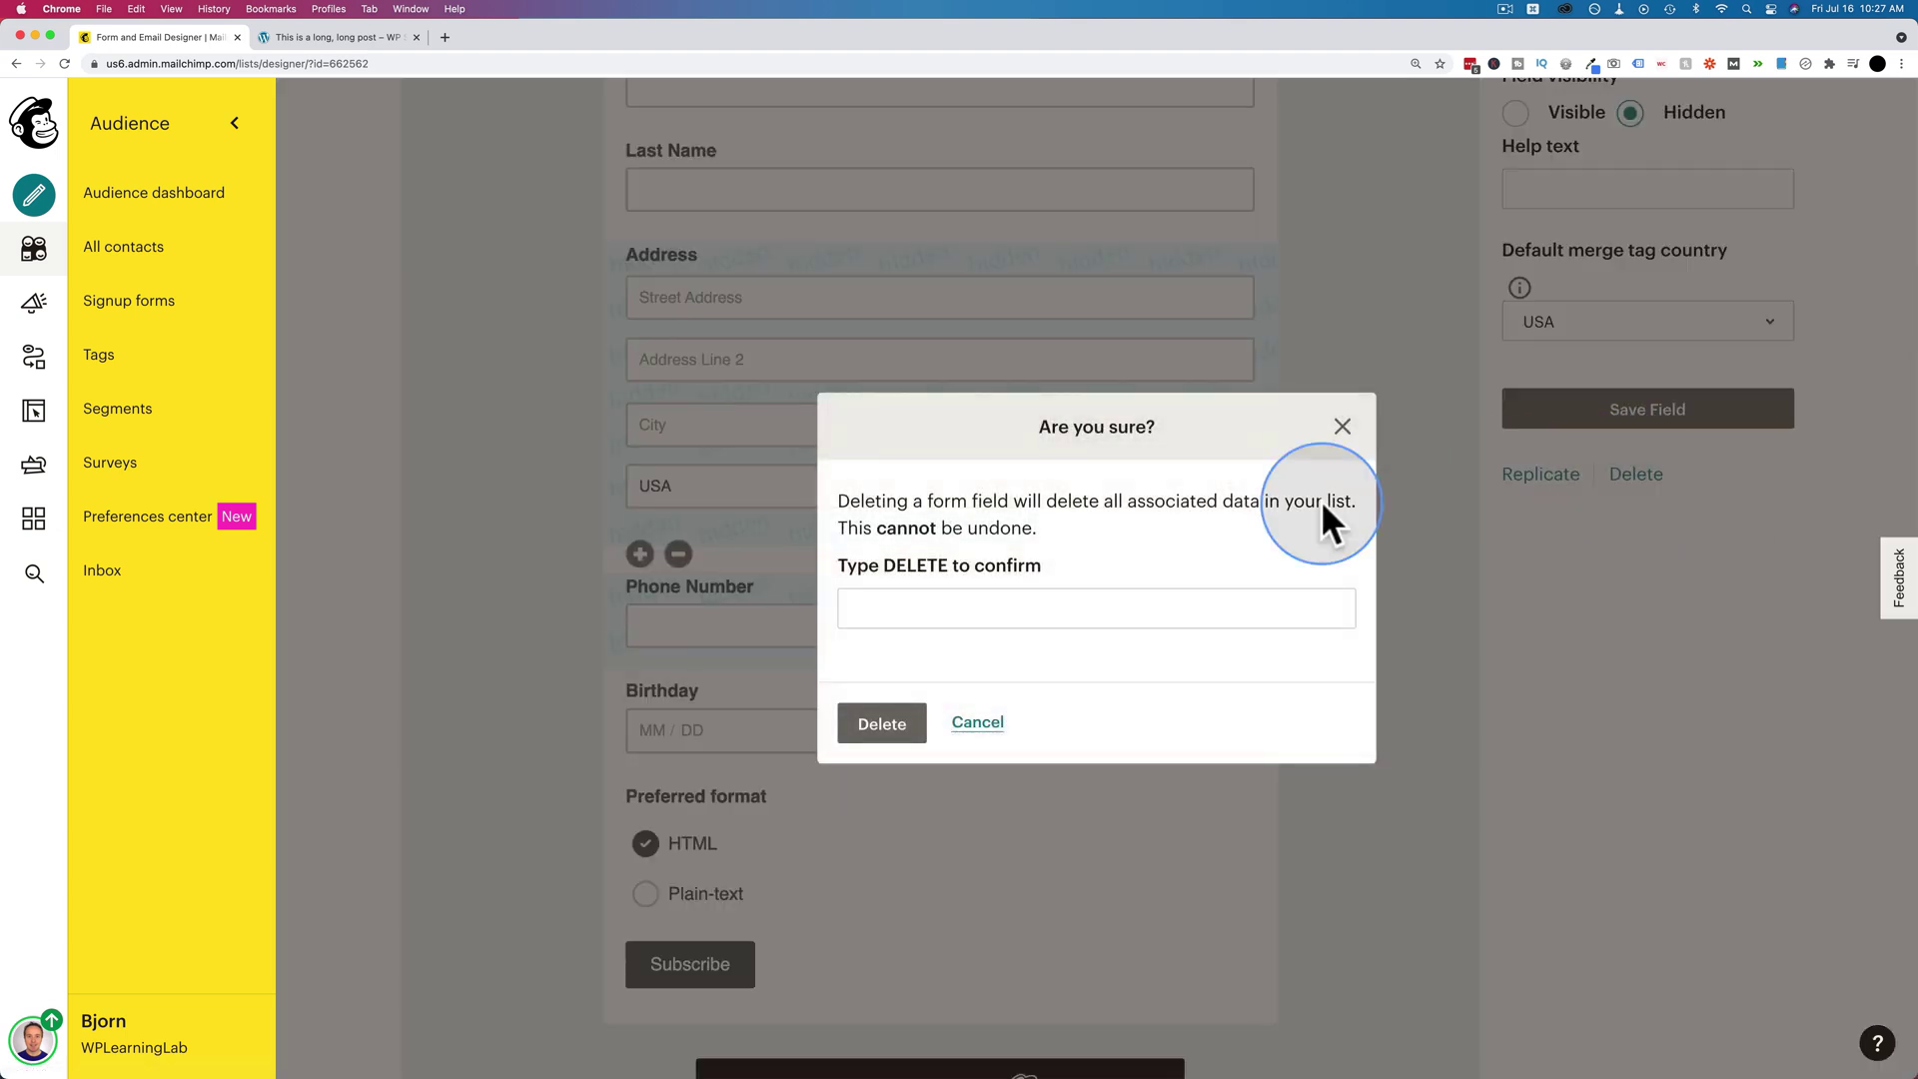
left_click(908, 602)
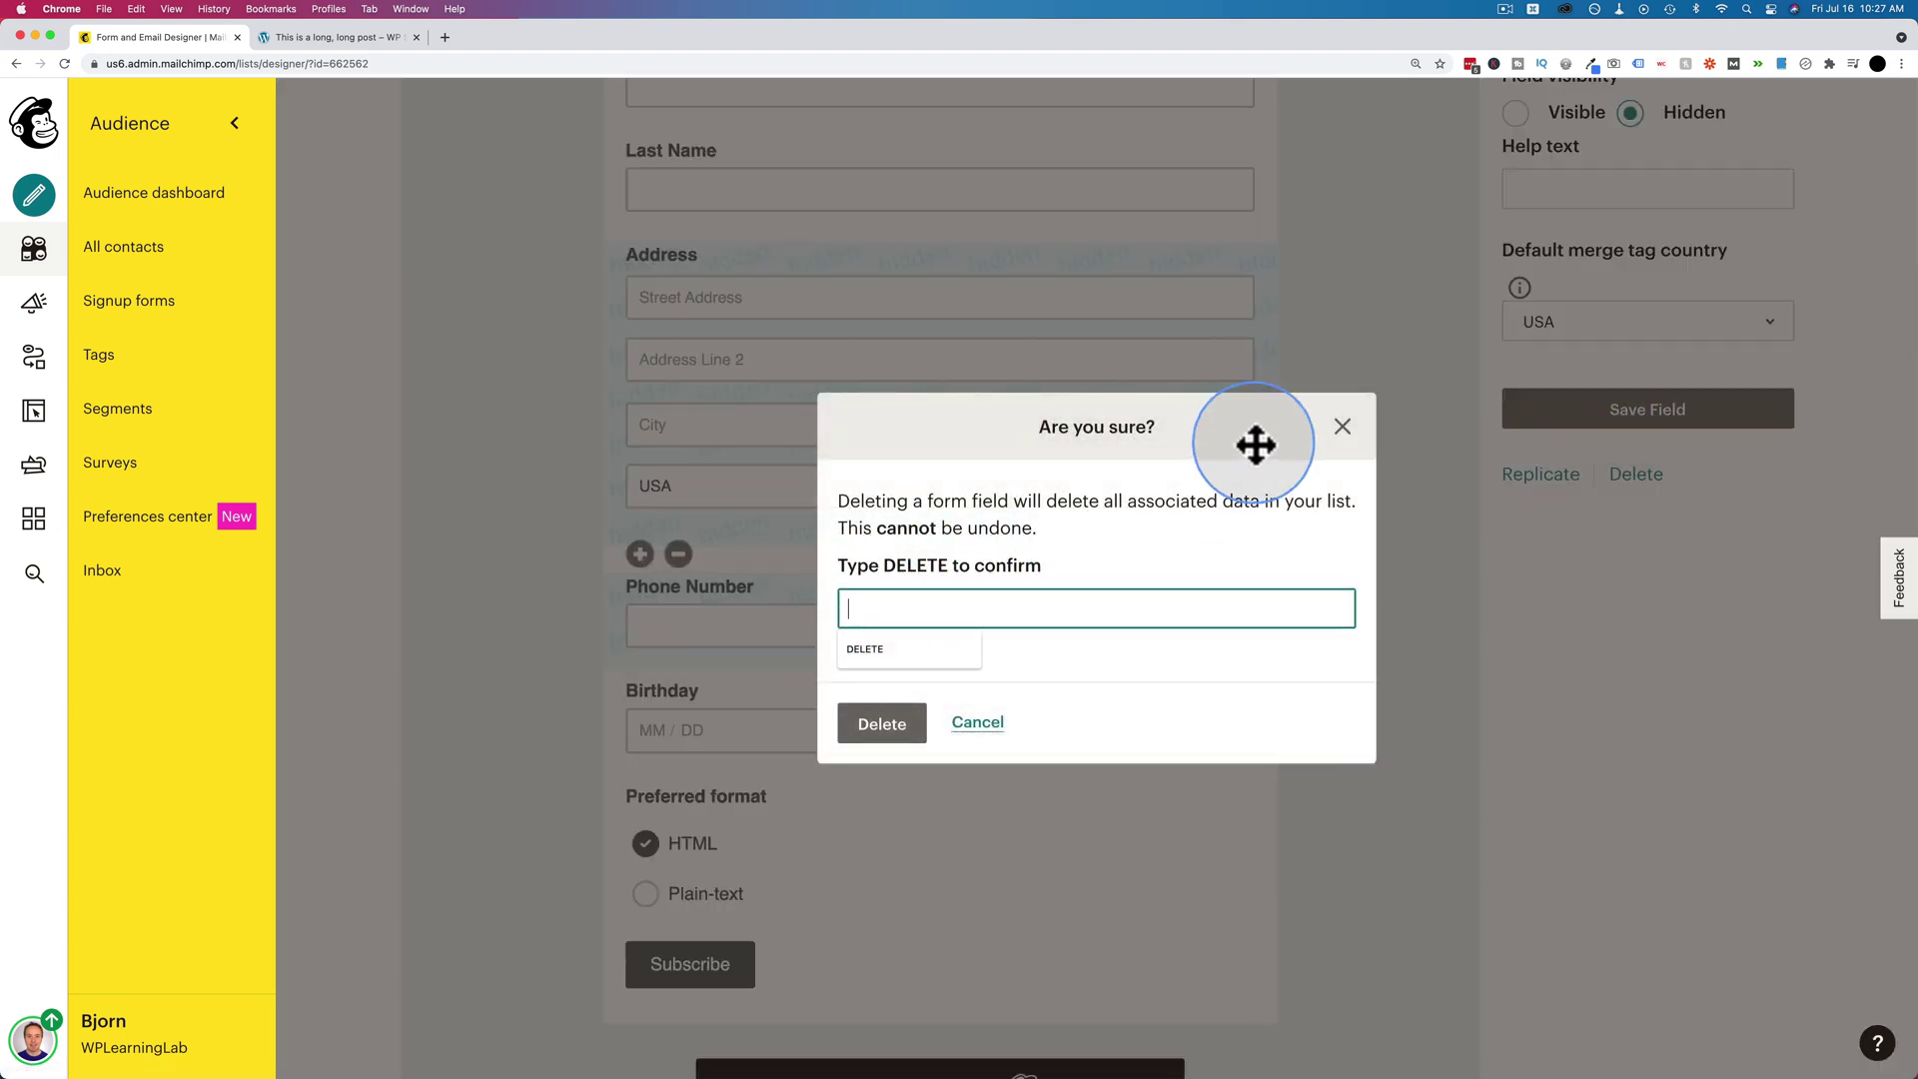
left_click(1342, 430)
left_click(644, 508)
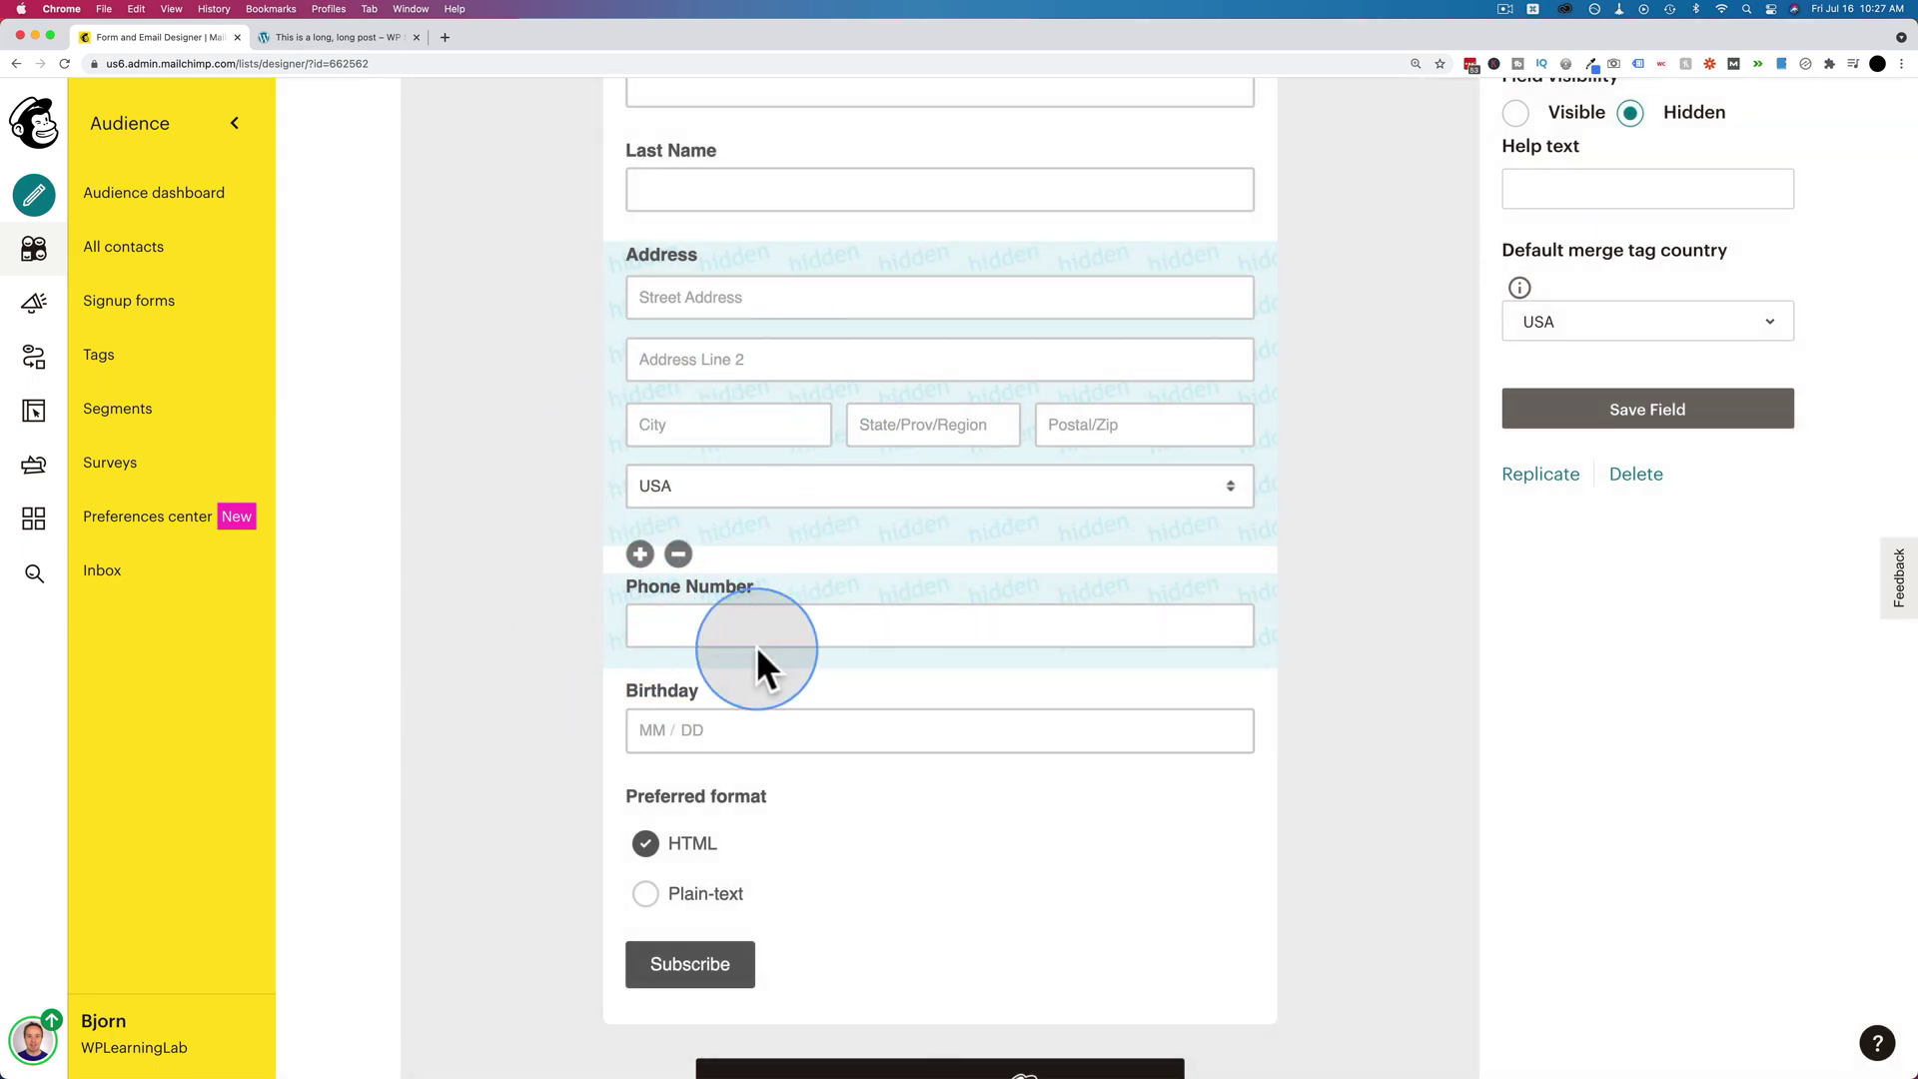
Delete the Birthday field from the signup form, confirming with DELETE.
left_click(754, 700)
scroll(1449, 651, "up", 2)
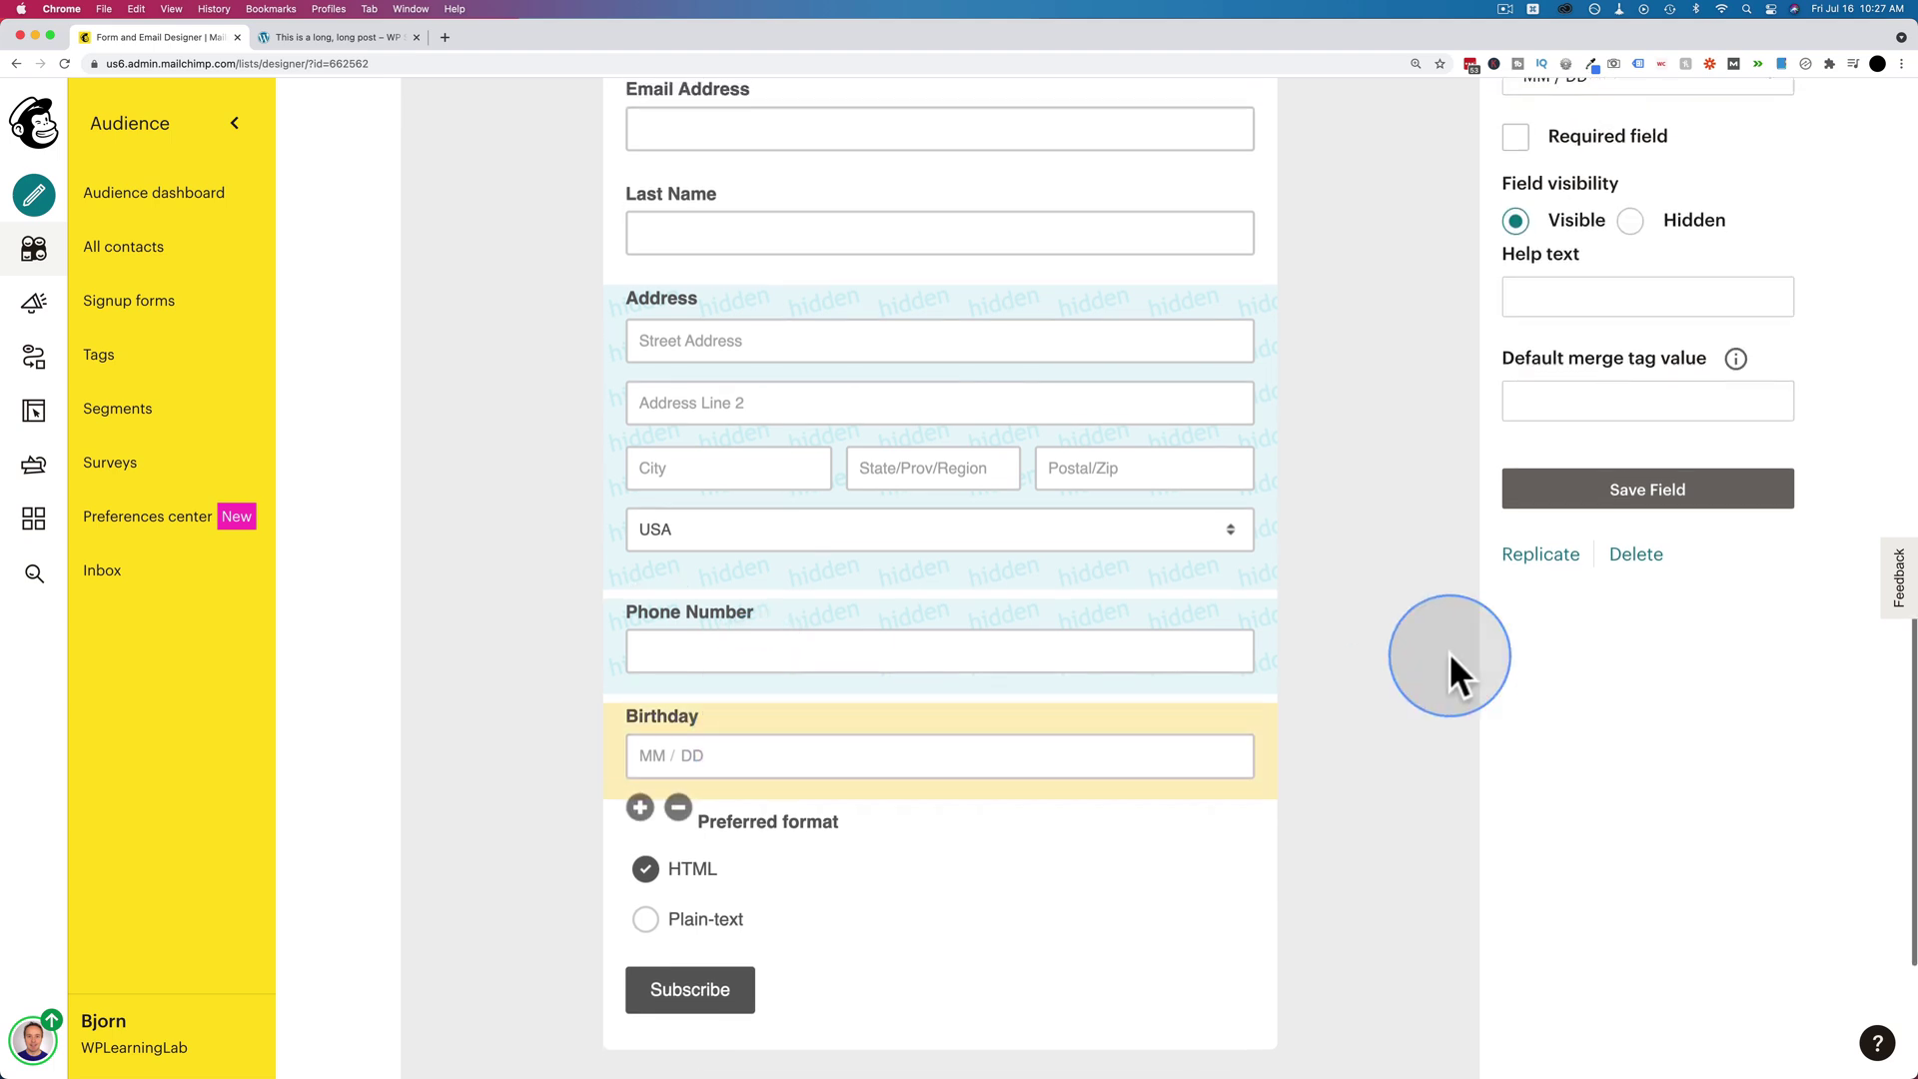
scroll(1449, 655, "up", 2)
left_click(1635, 662)
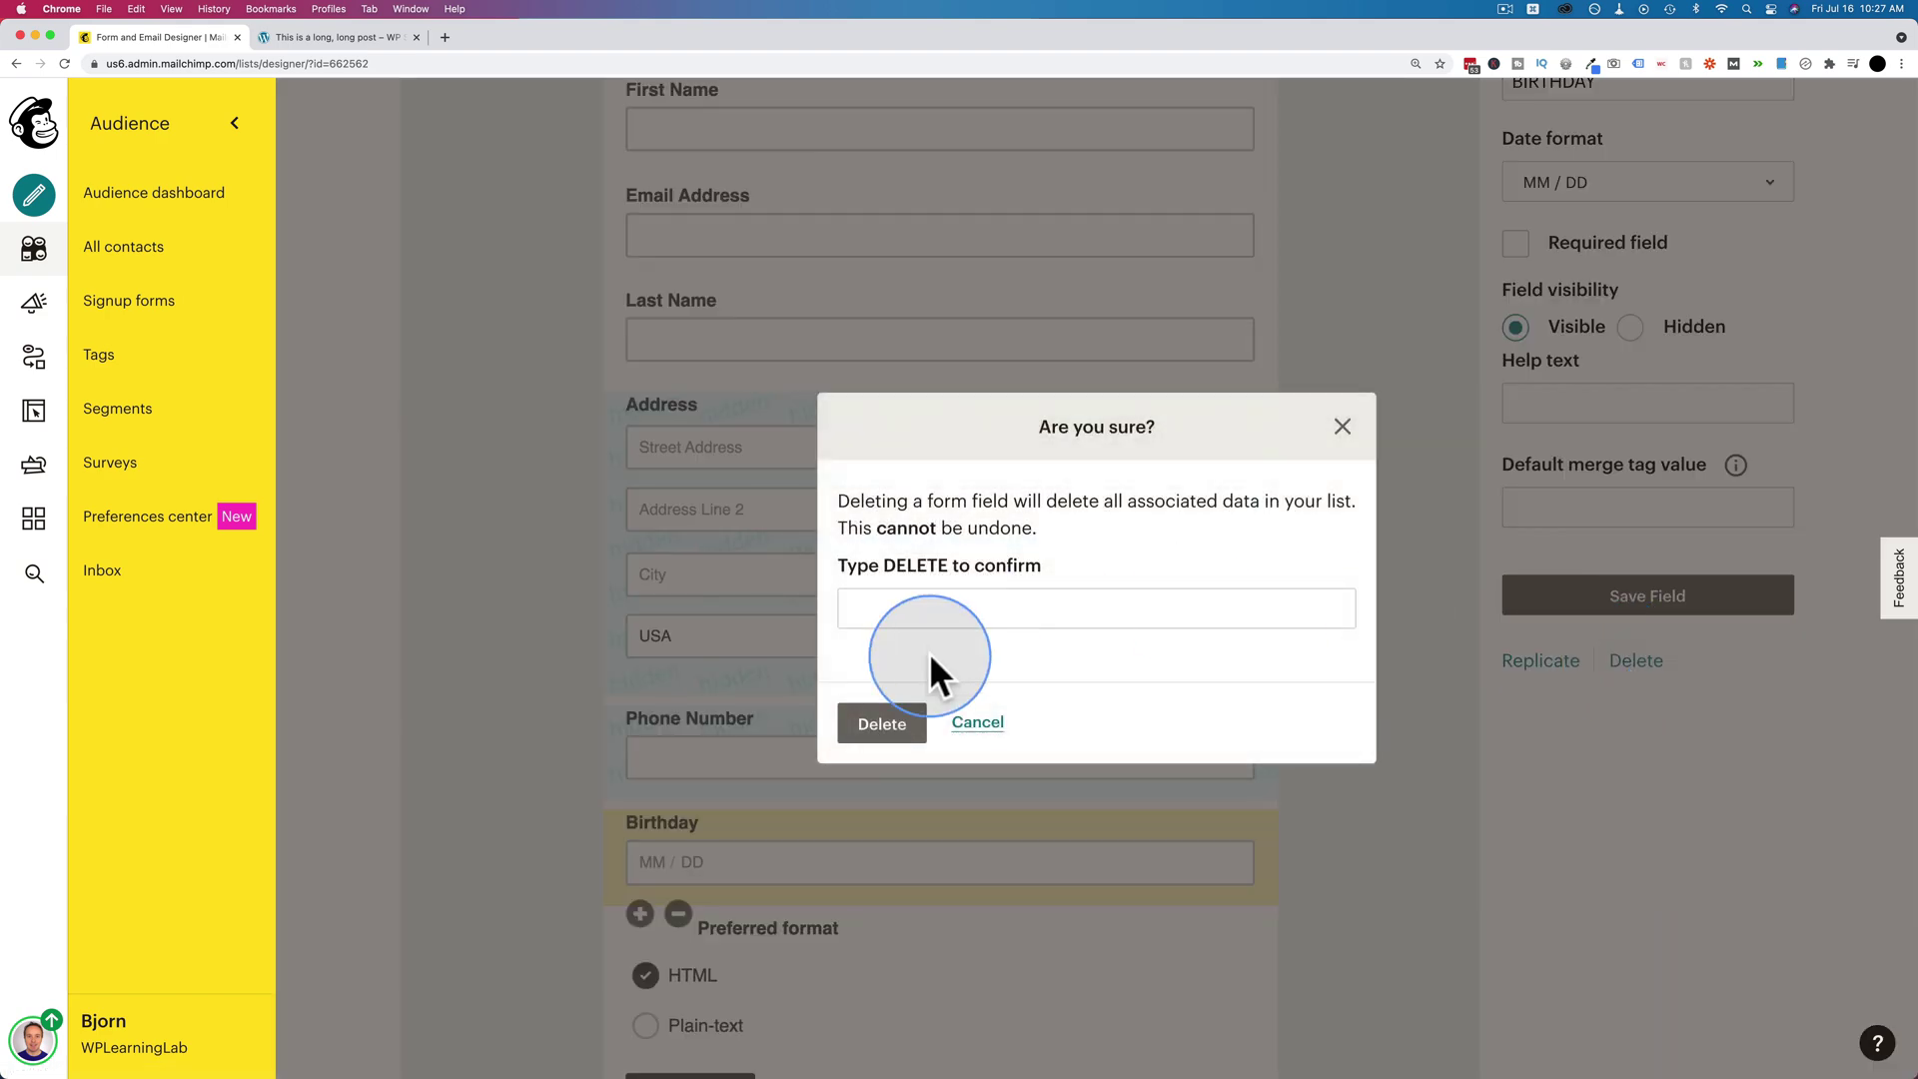
left_click(908, 616)
type("DELETE")
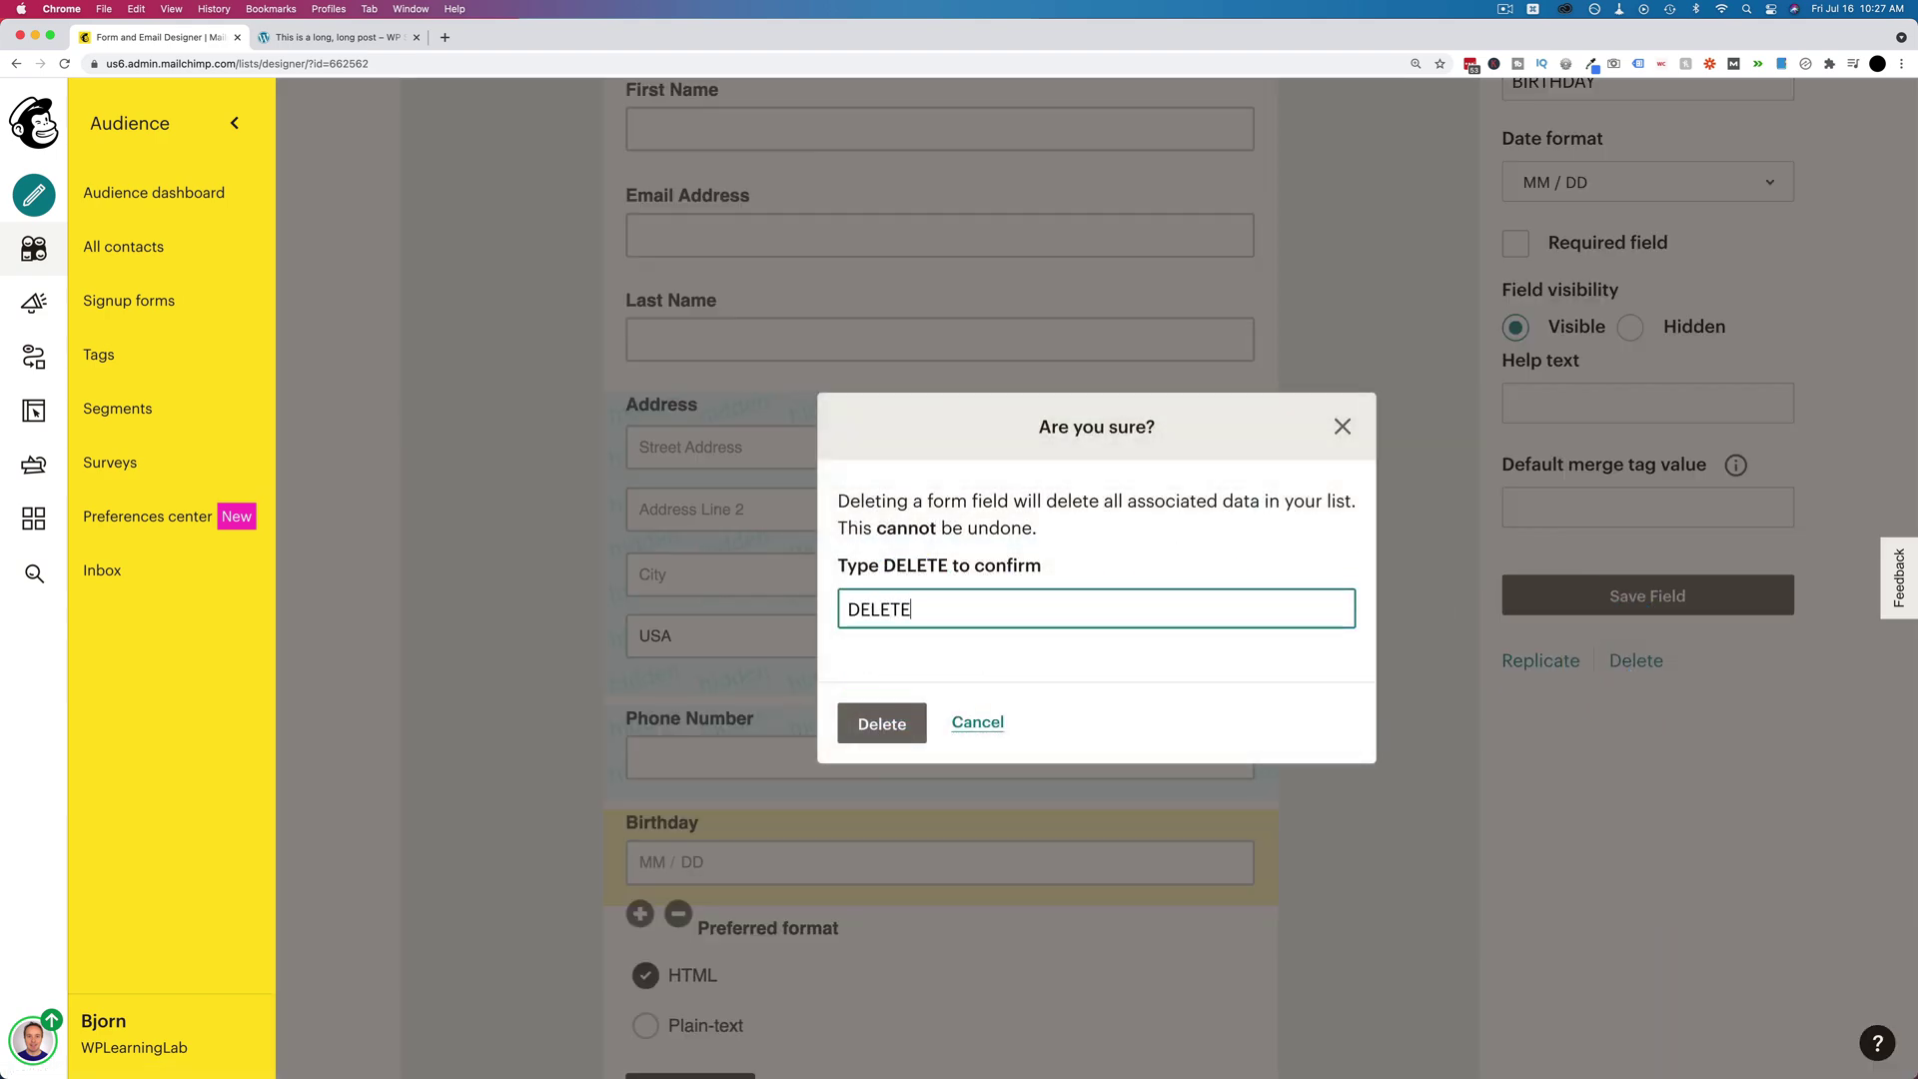
left_click(879, 725)
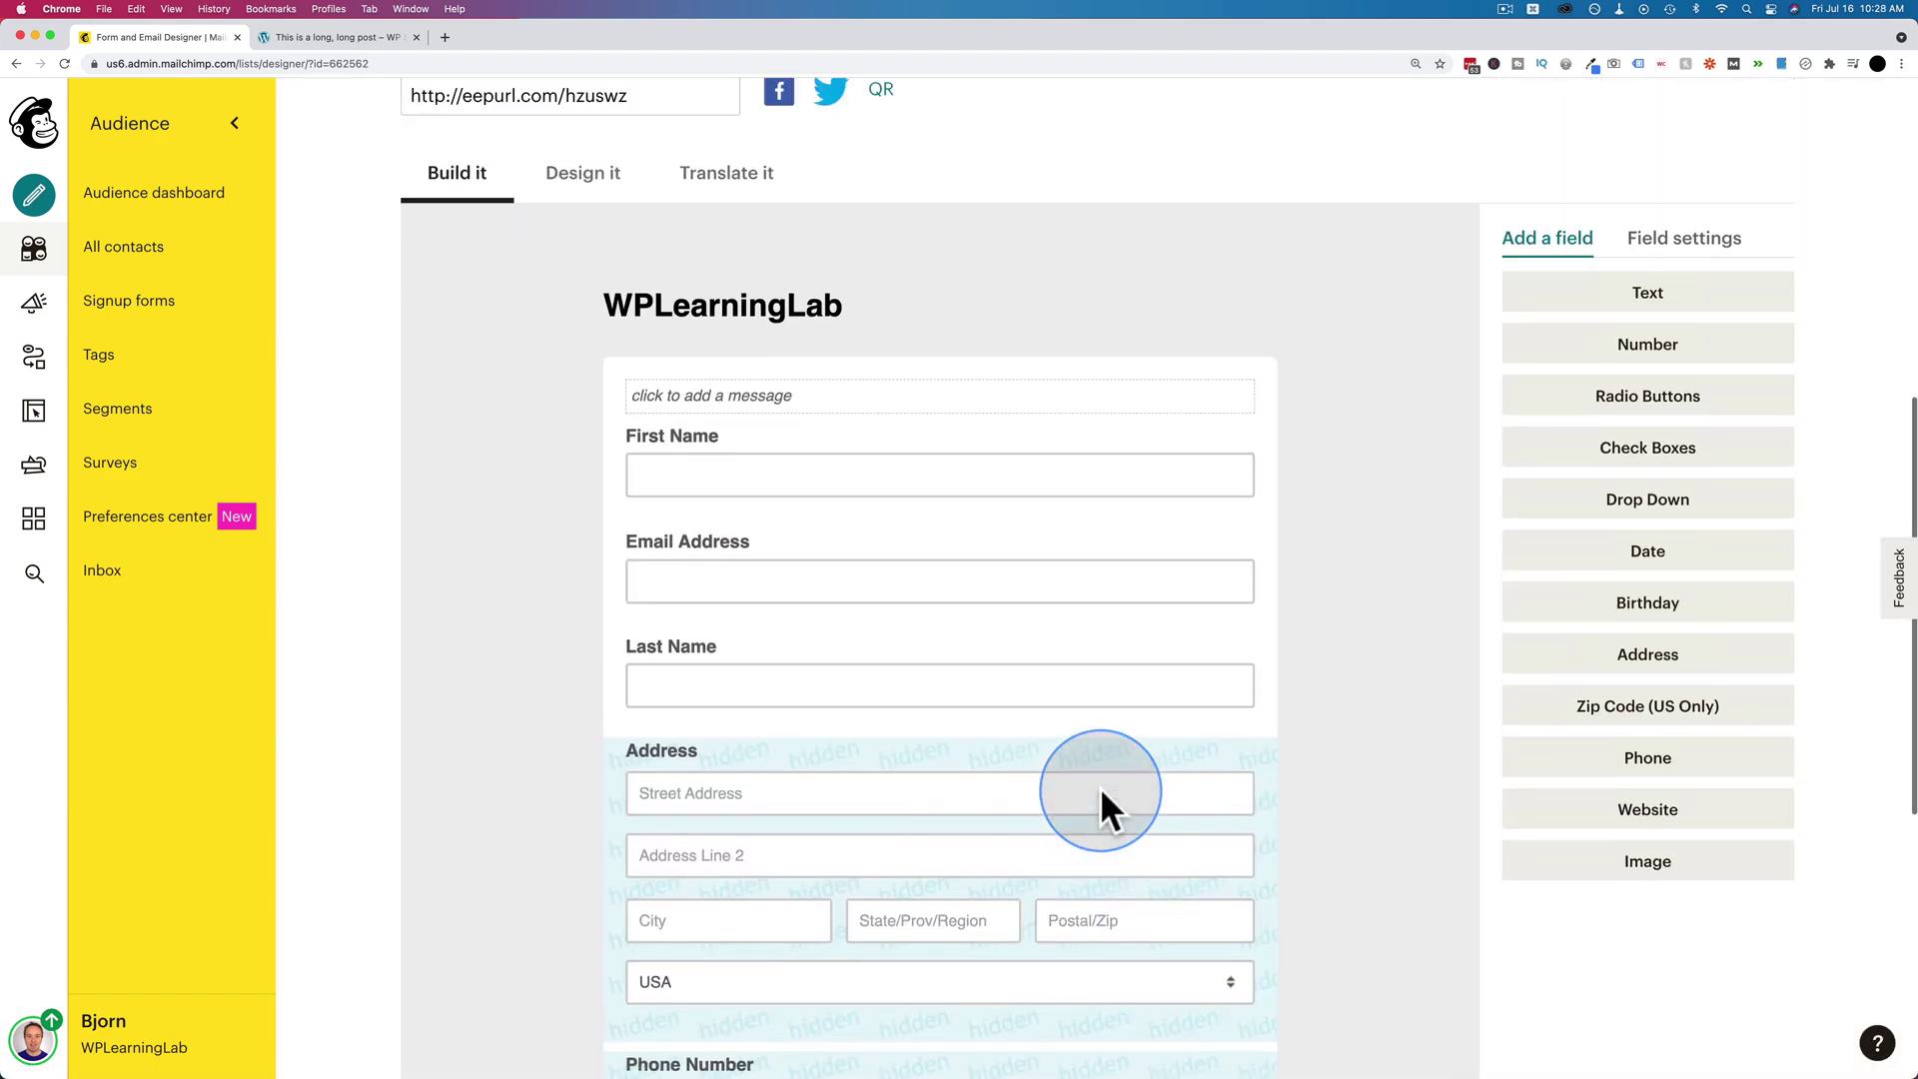
Make First Name required, save the field, and return to the Signup forms overview.
scroll(1100, 788, "up", 1)
left_click(733, 490)
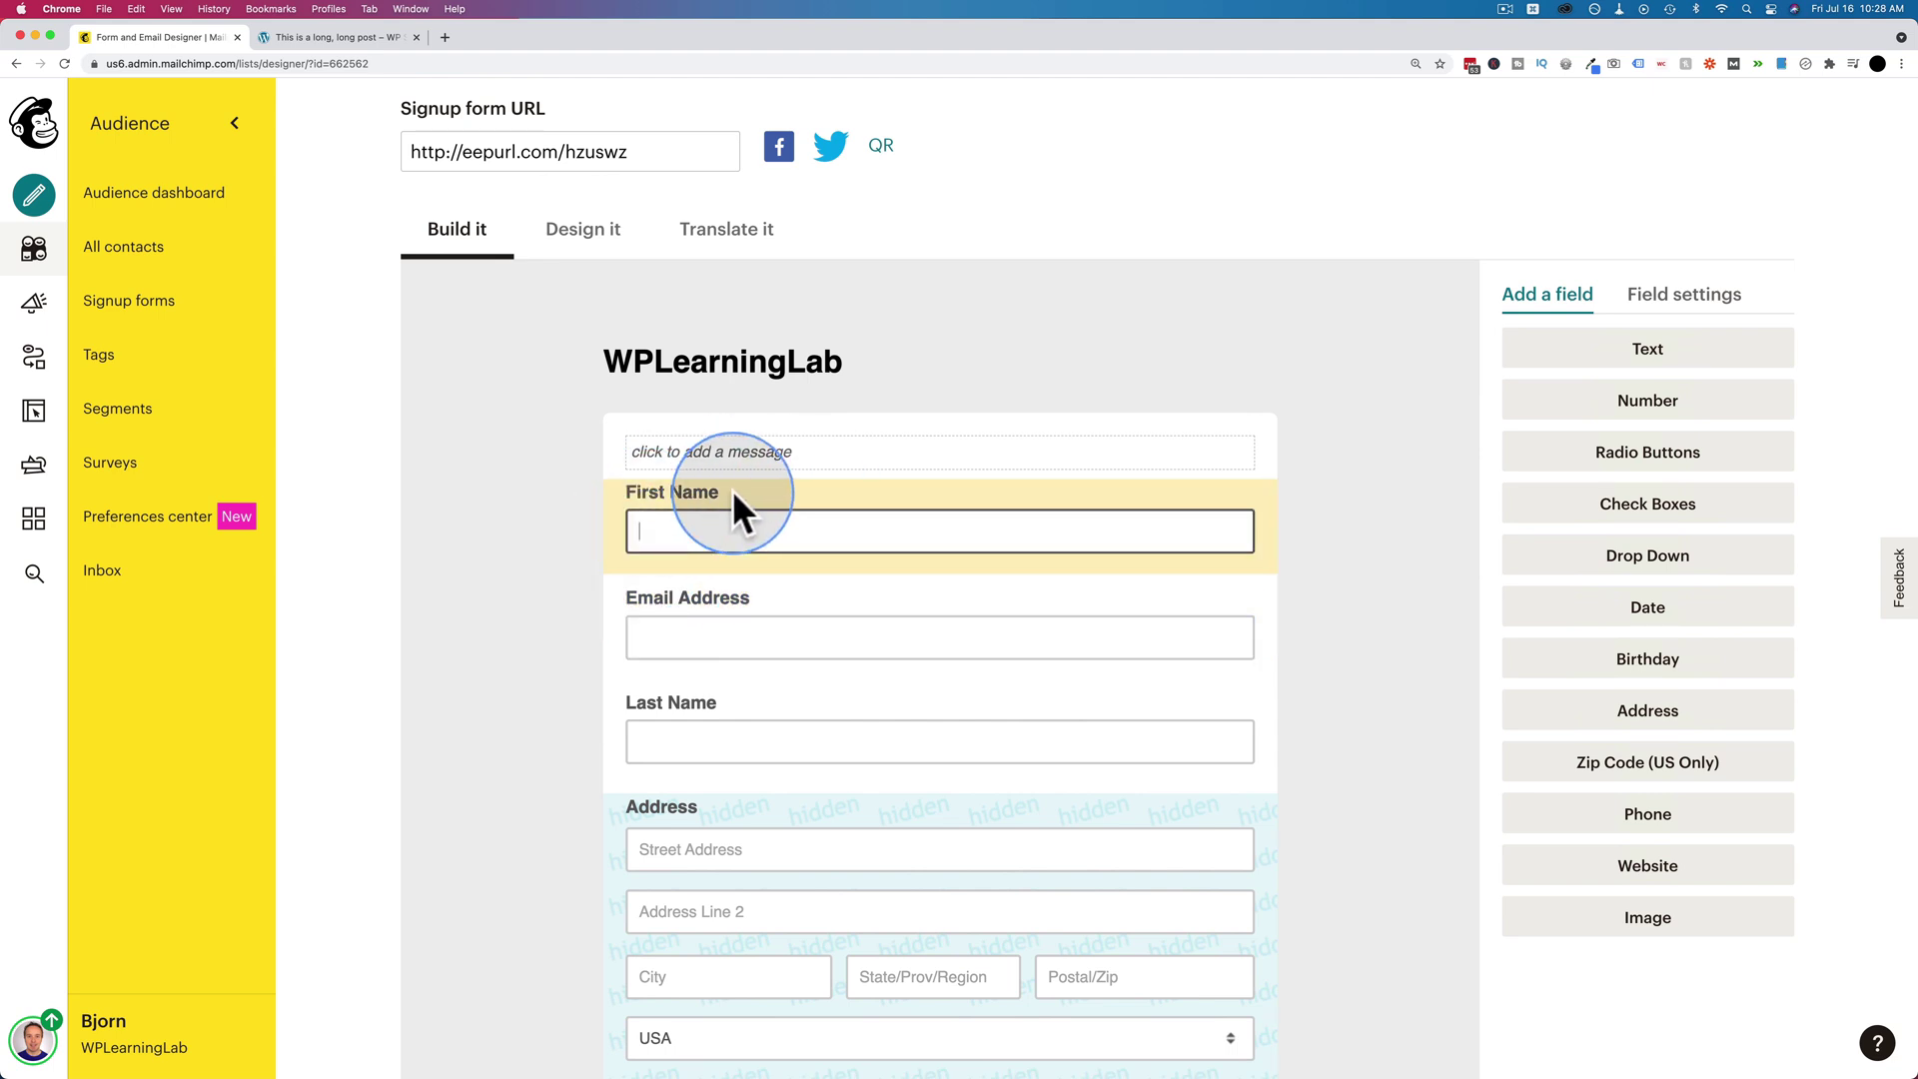
scroll(1220, 531, "down", 1)
left_click(1516, 527)
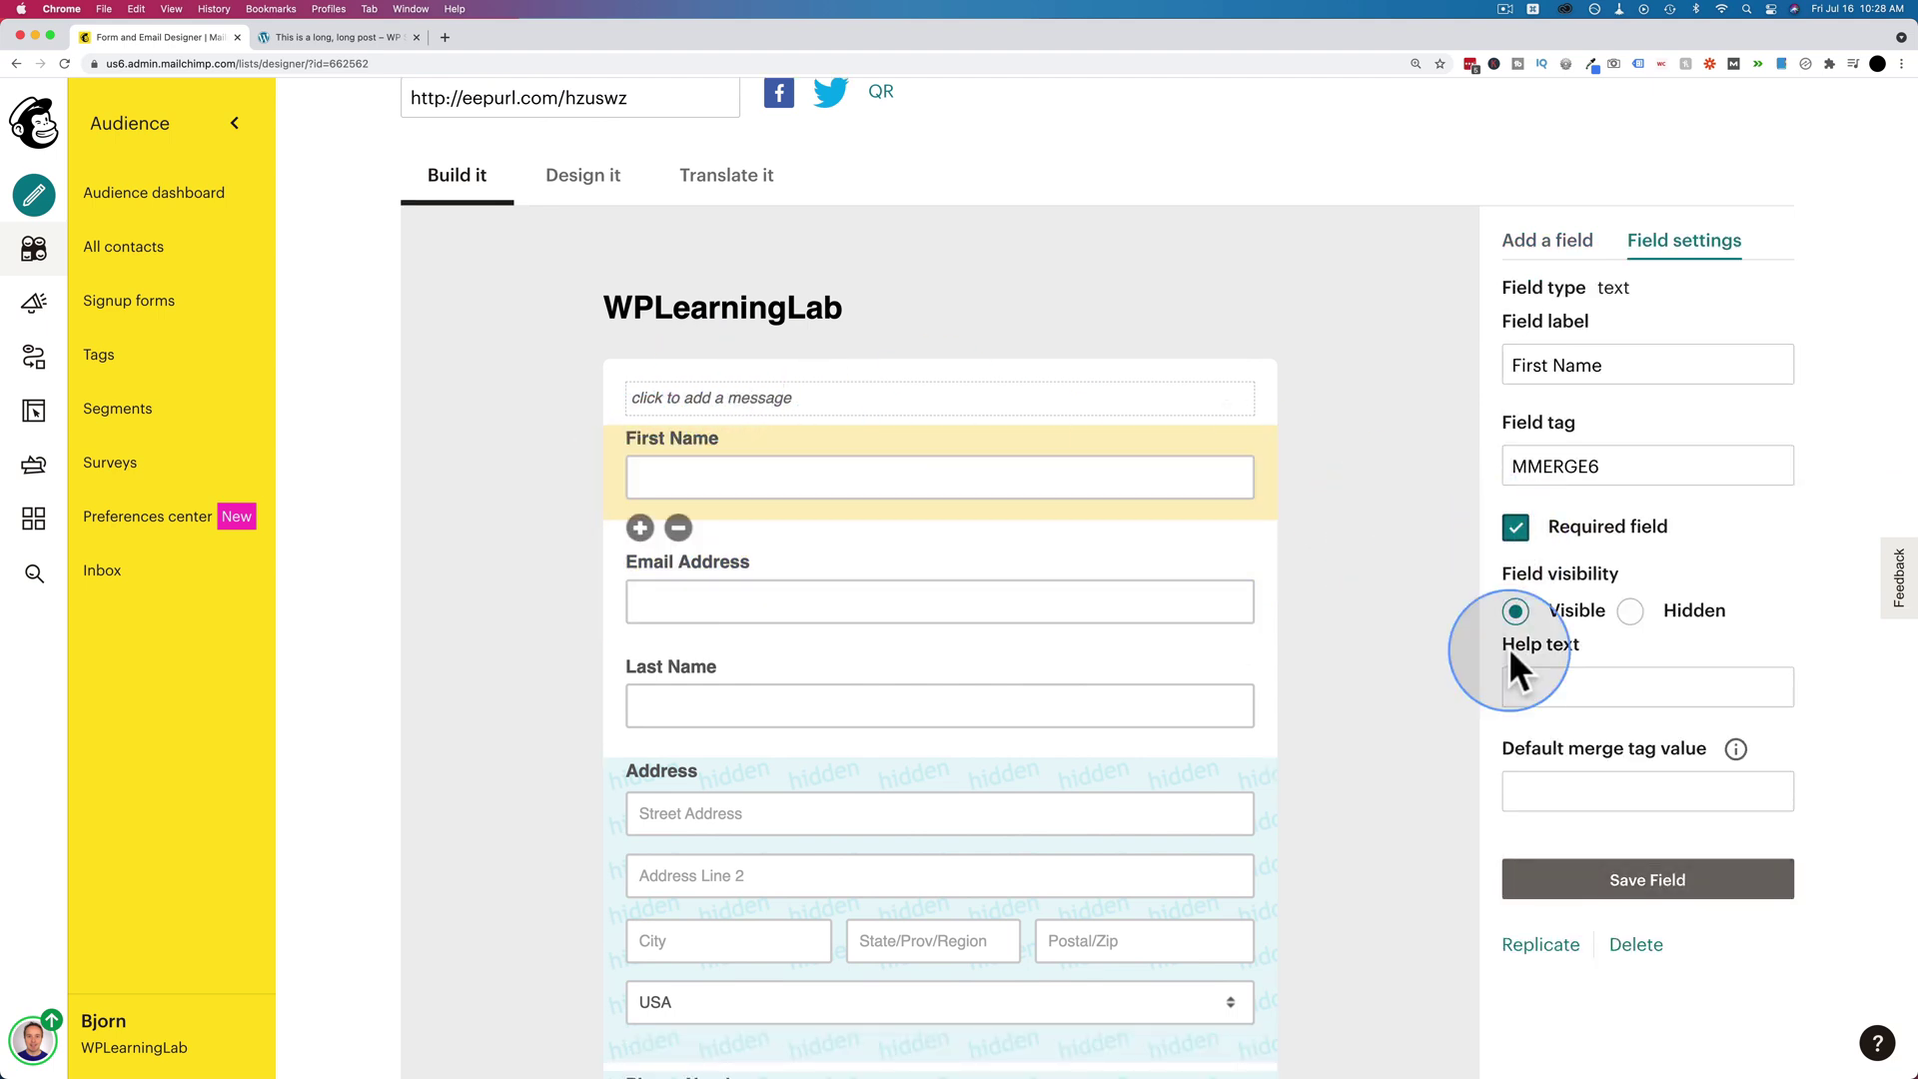
left_click(1628, 884)
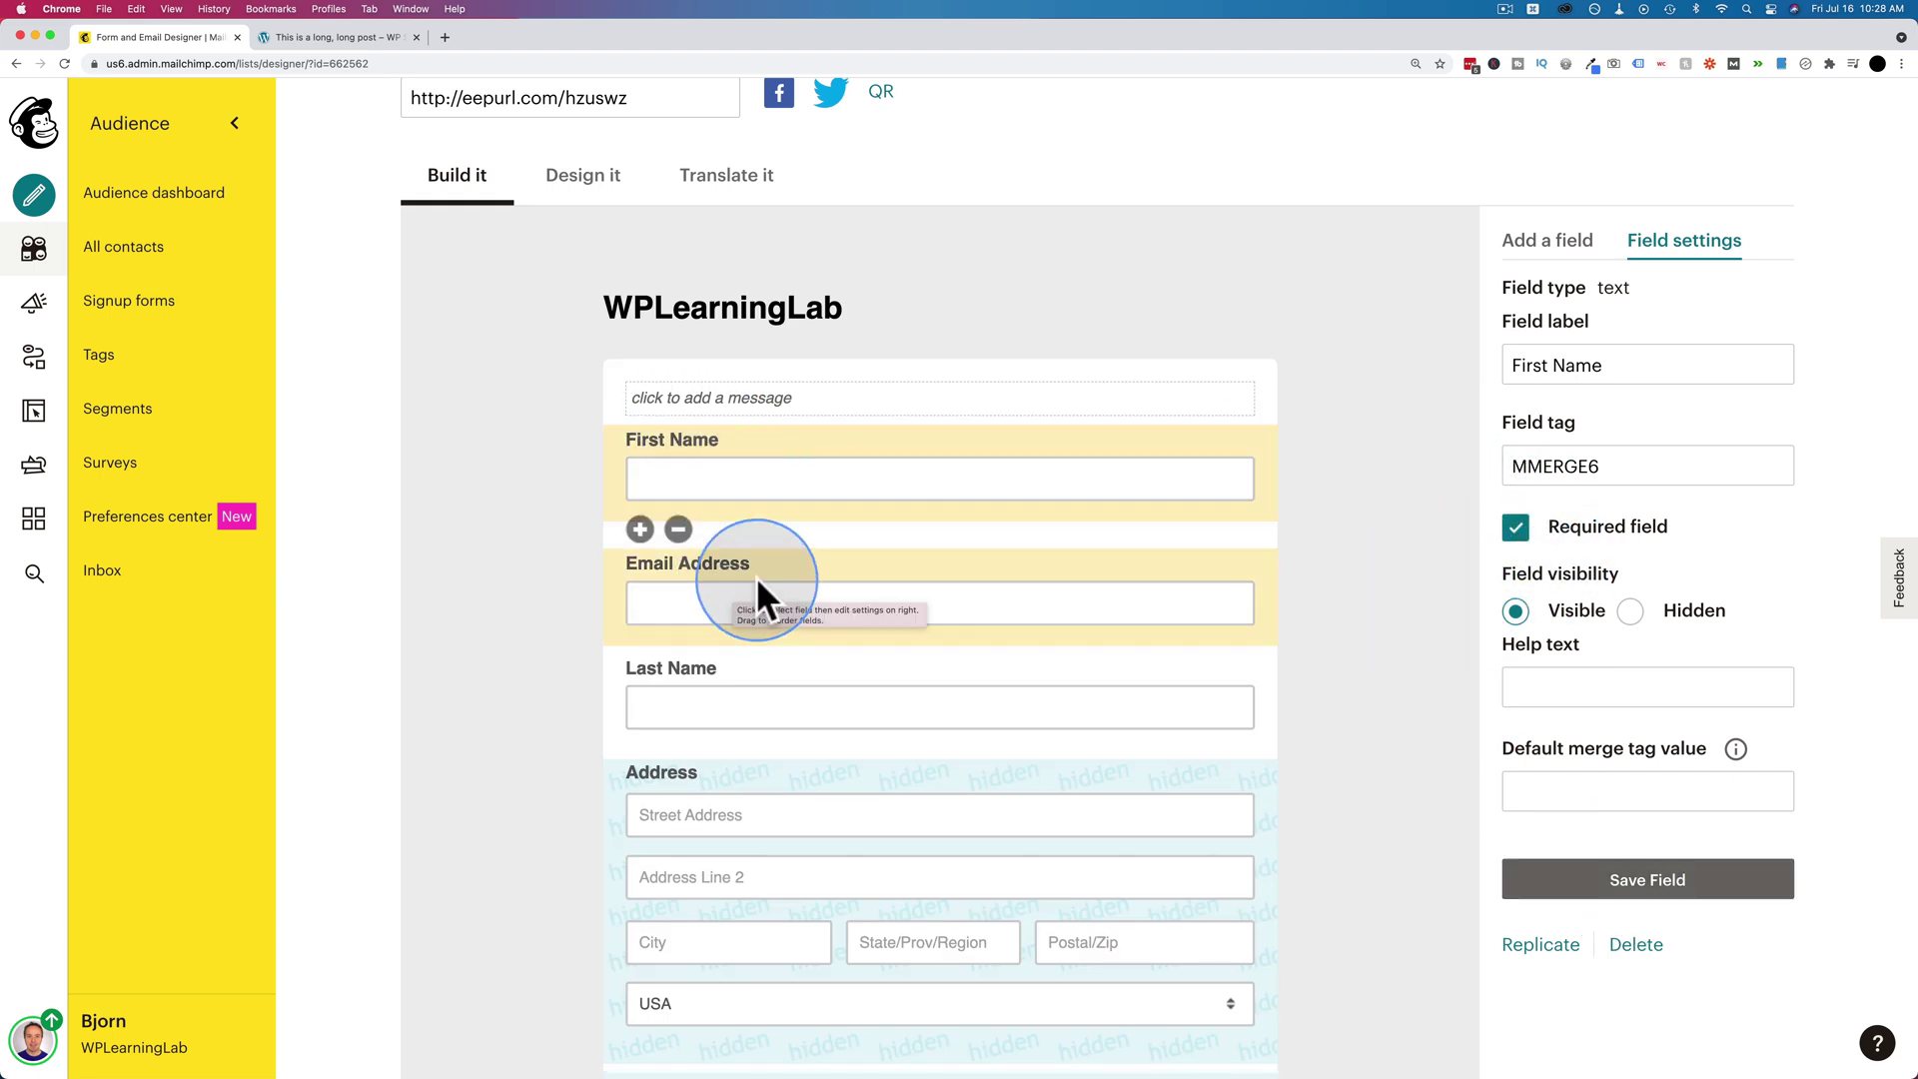
left_click(154, 308)
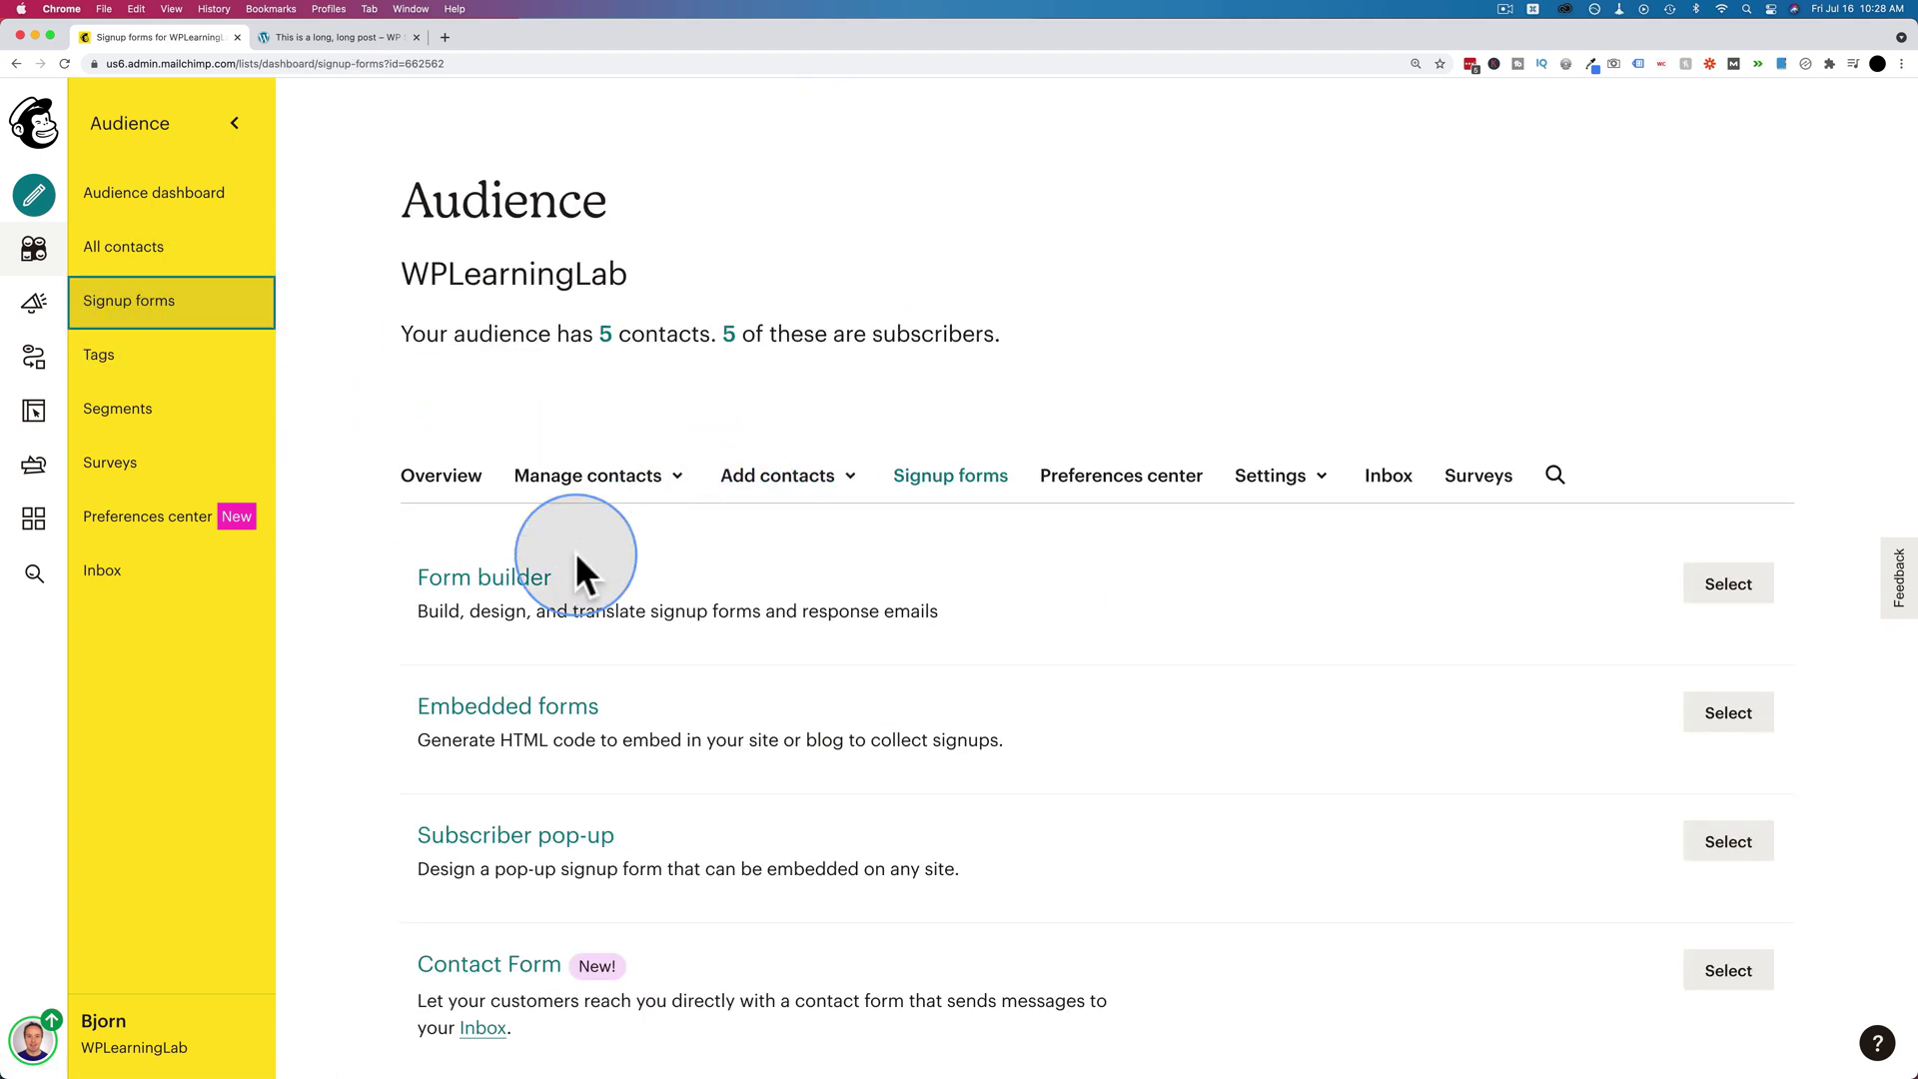
Set the embedded Classic form to only required fields, without format options or the Subscribe title.
left_click(526, 699)
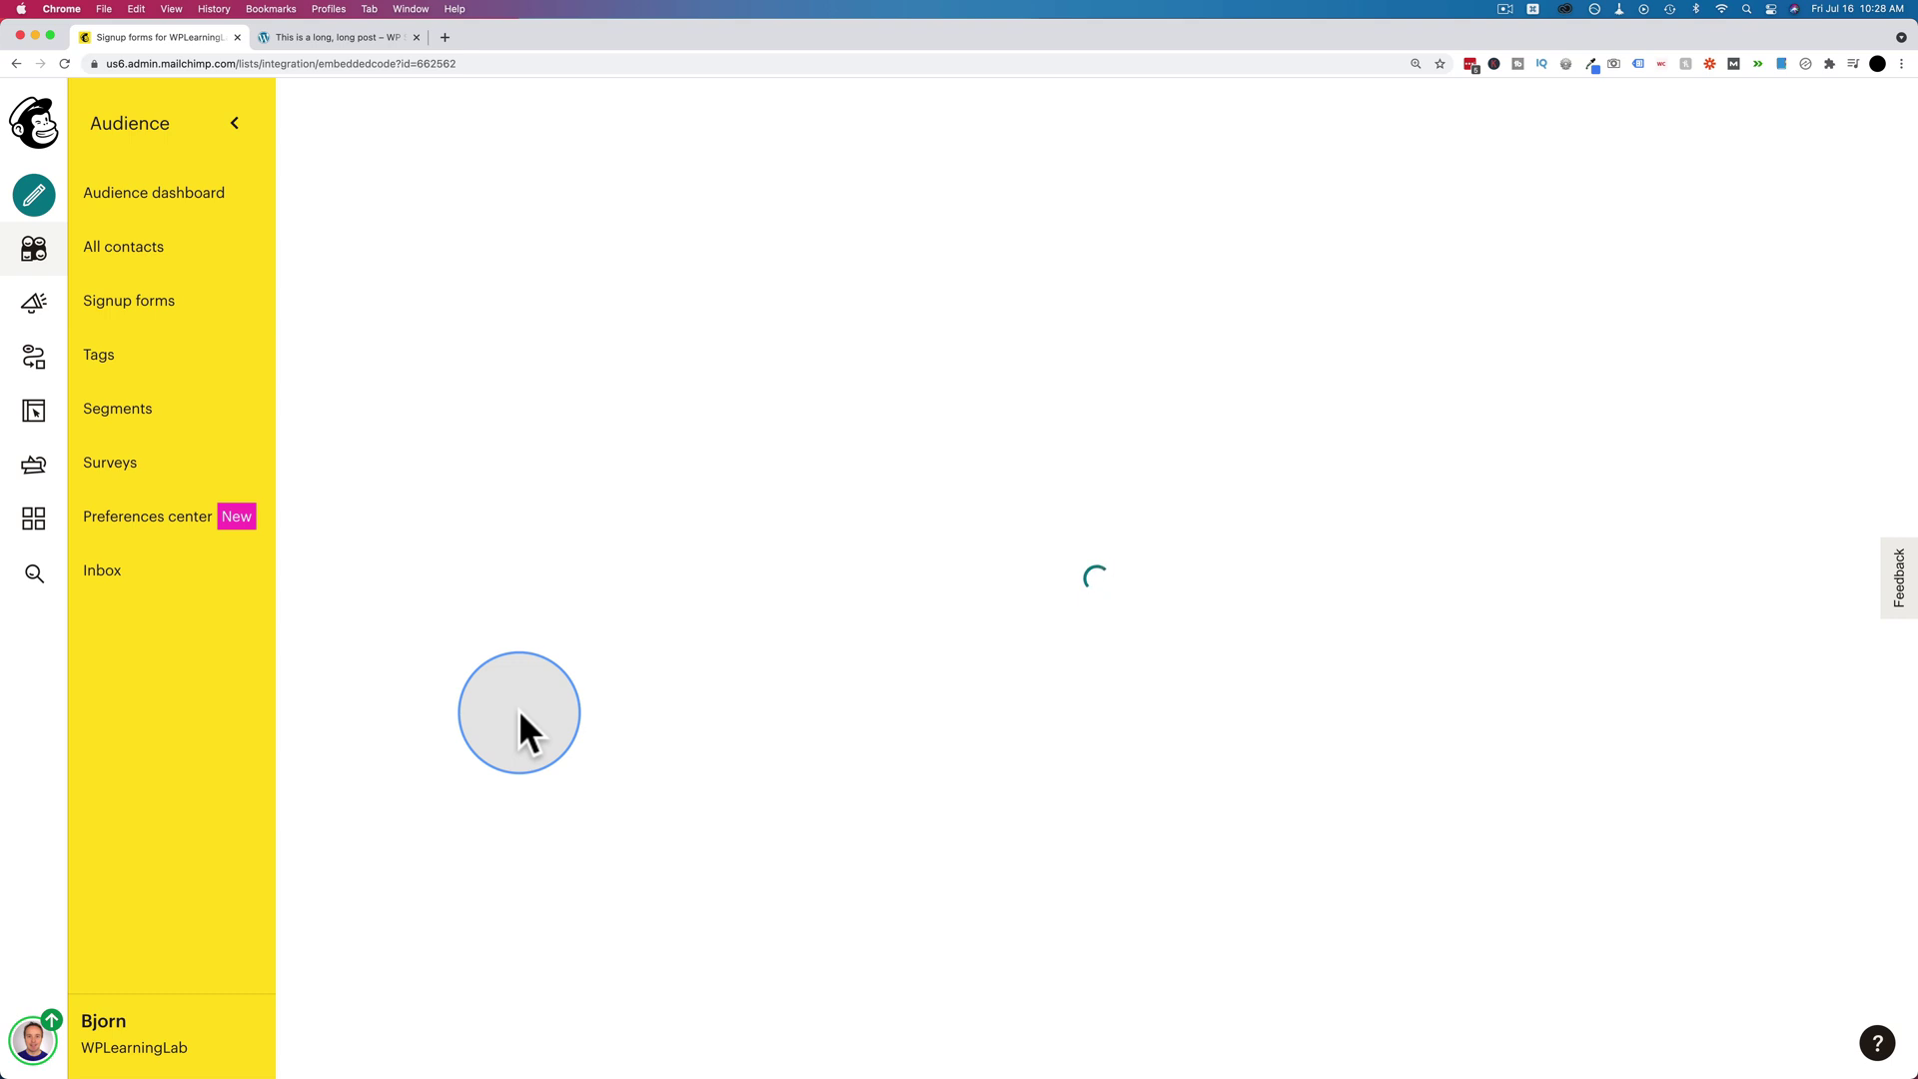
scroll(839, 671, "down", 3)
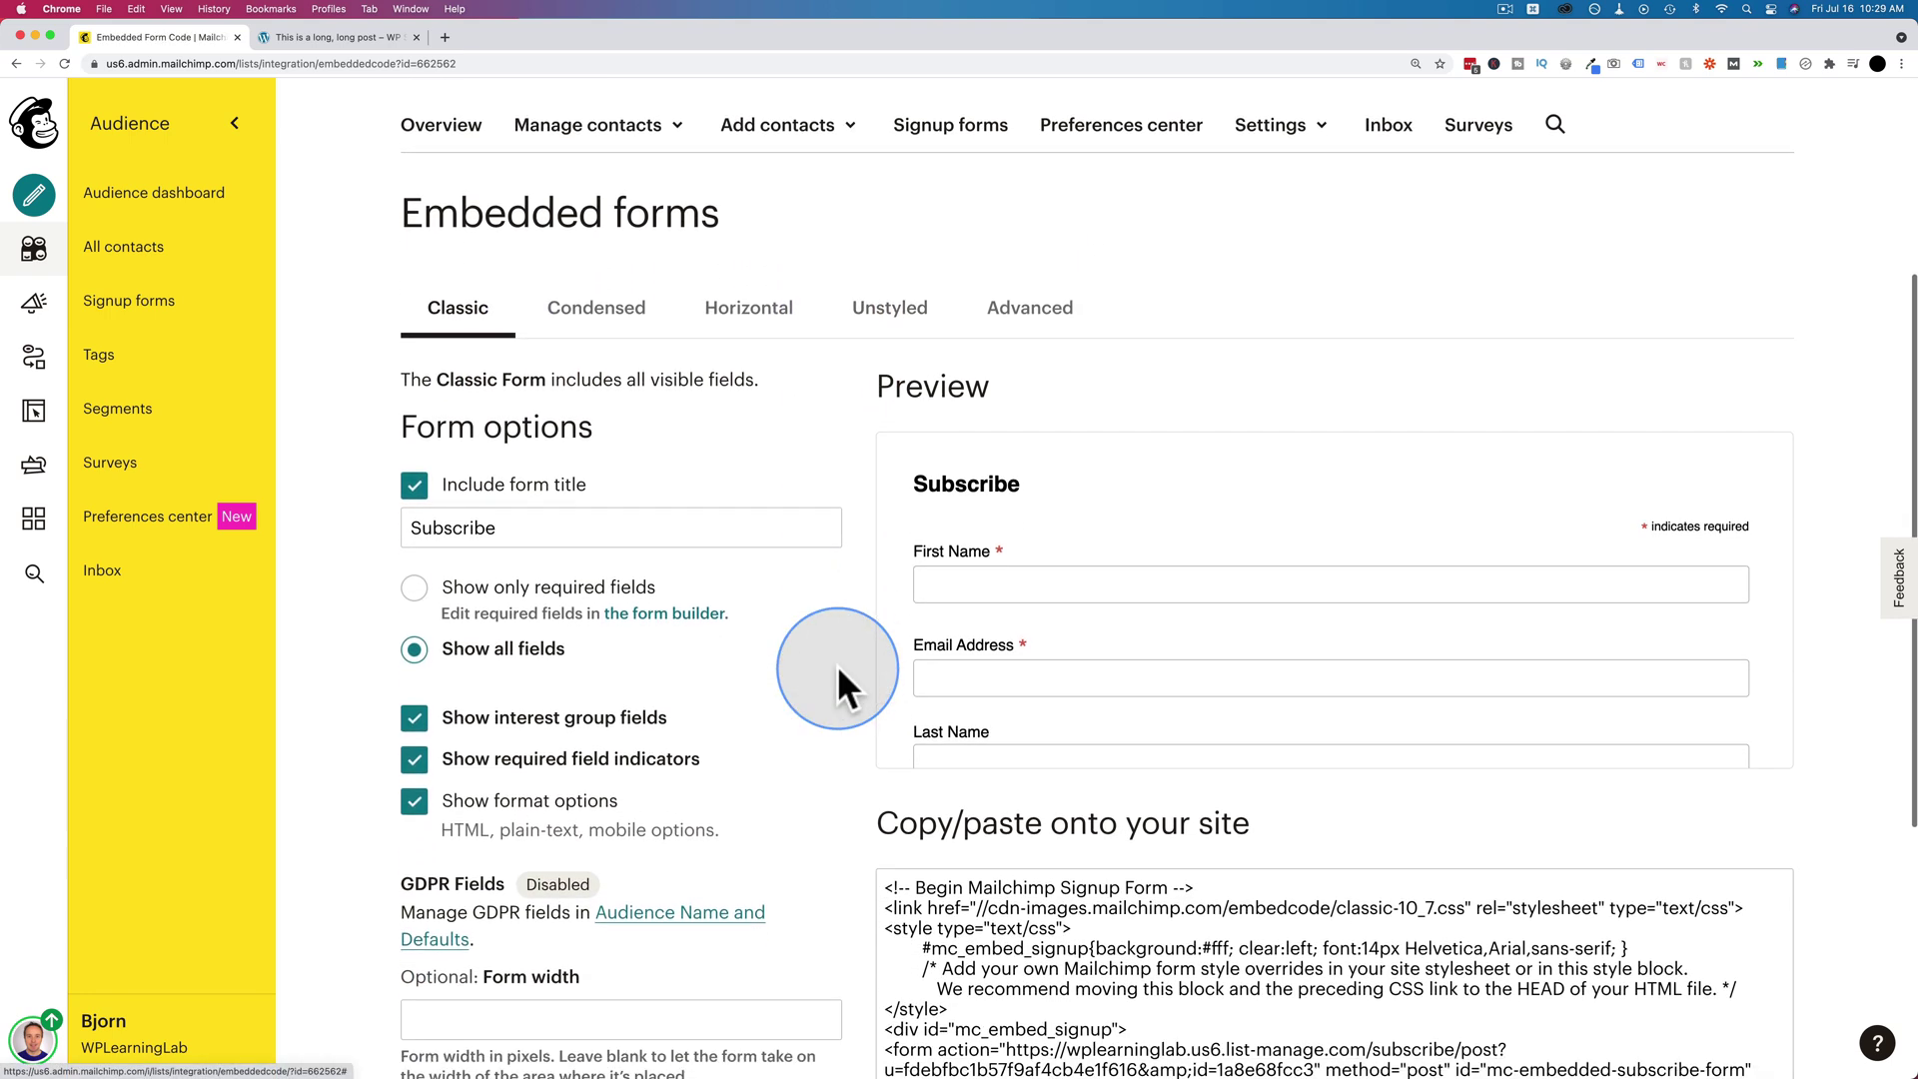
scroll(837, 665, "down", 2)
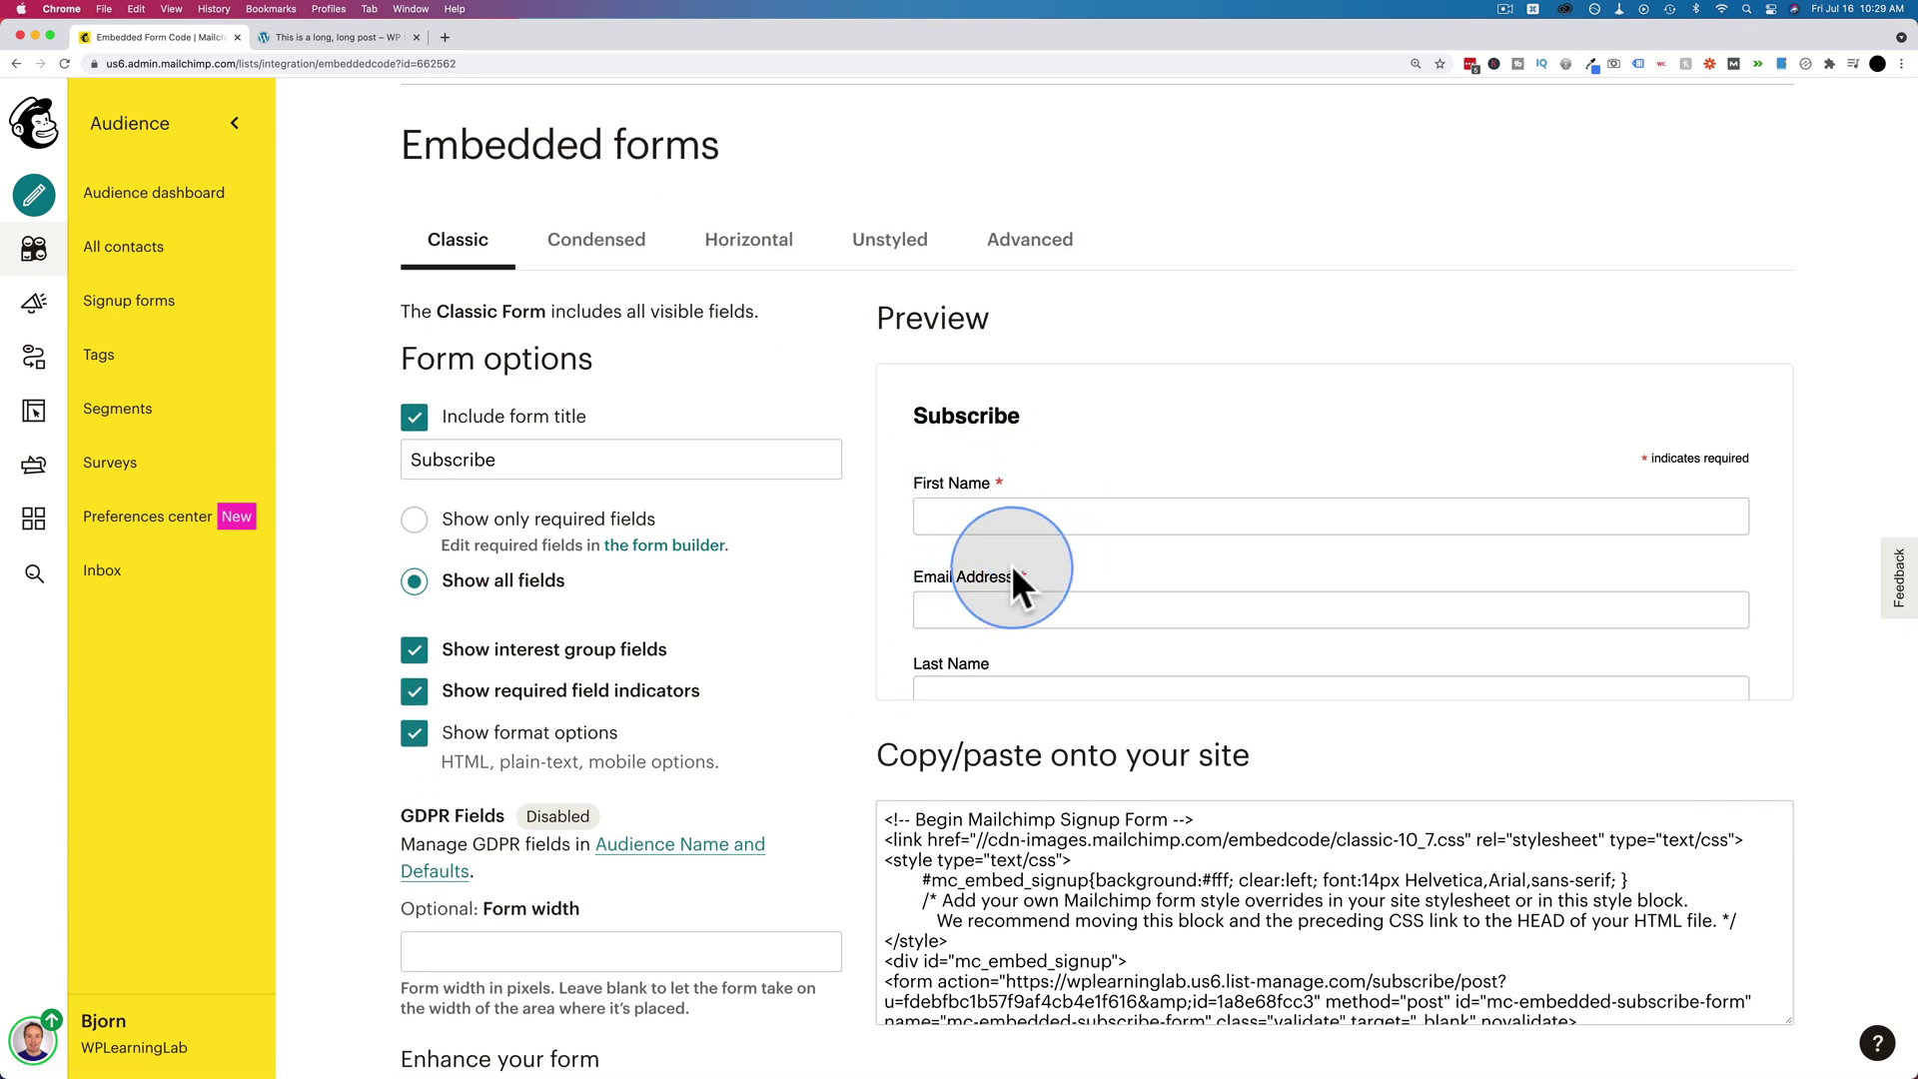
left_click(415, 520)
scroll(1093, 560, "down", 3)
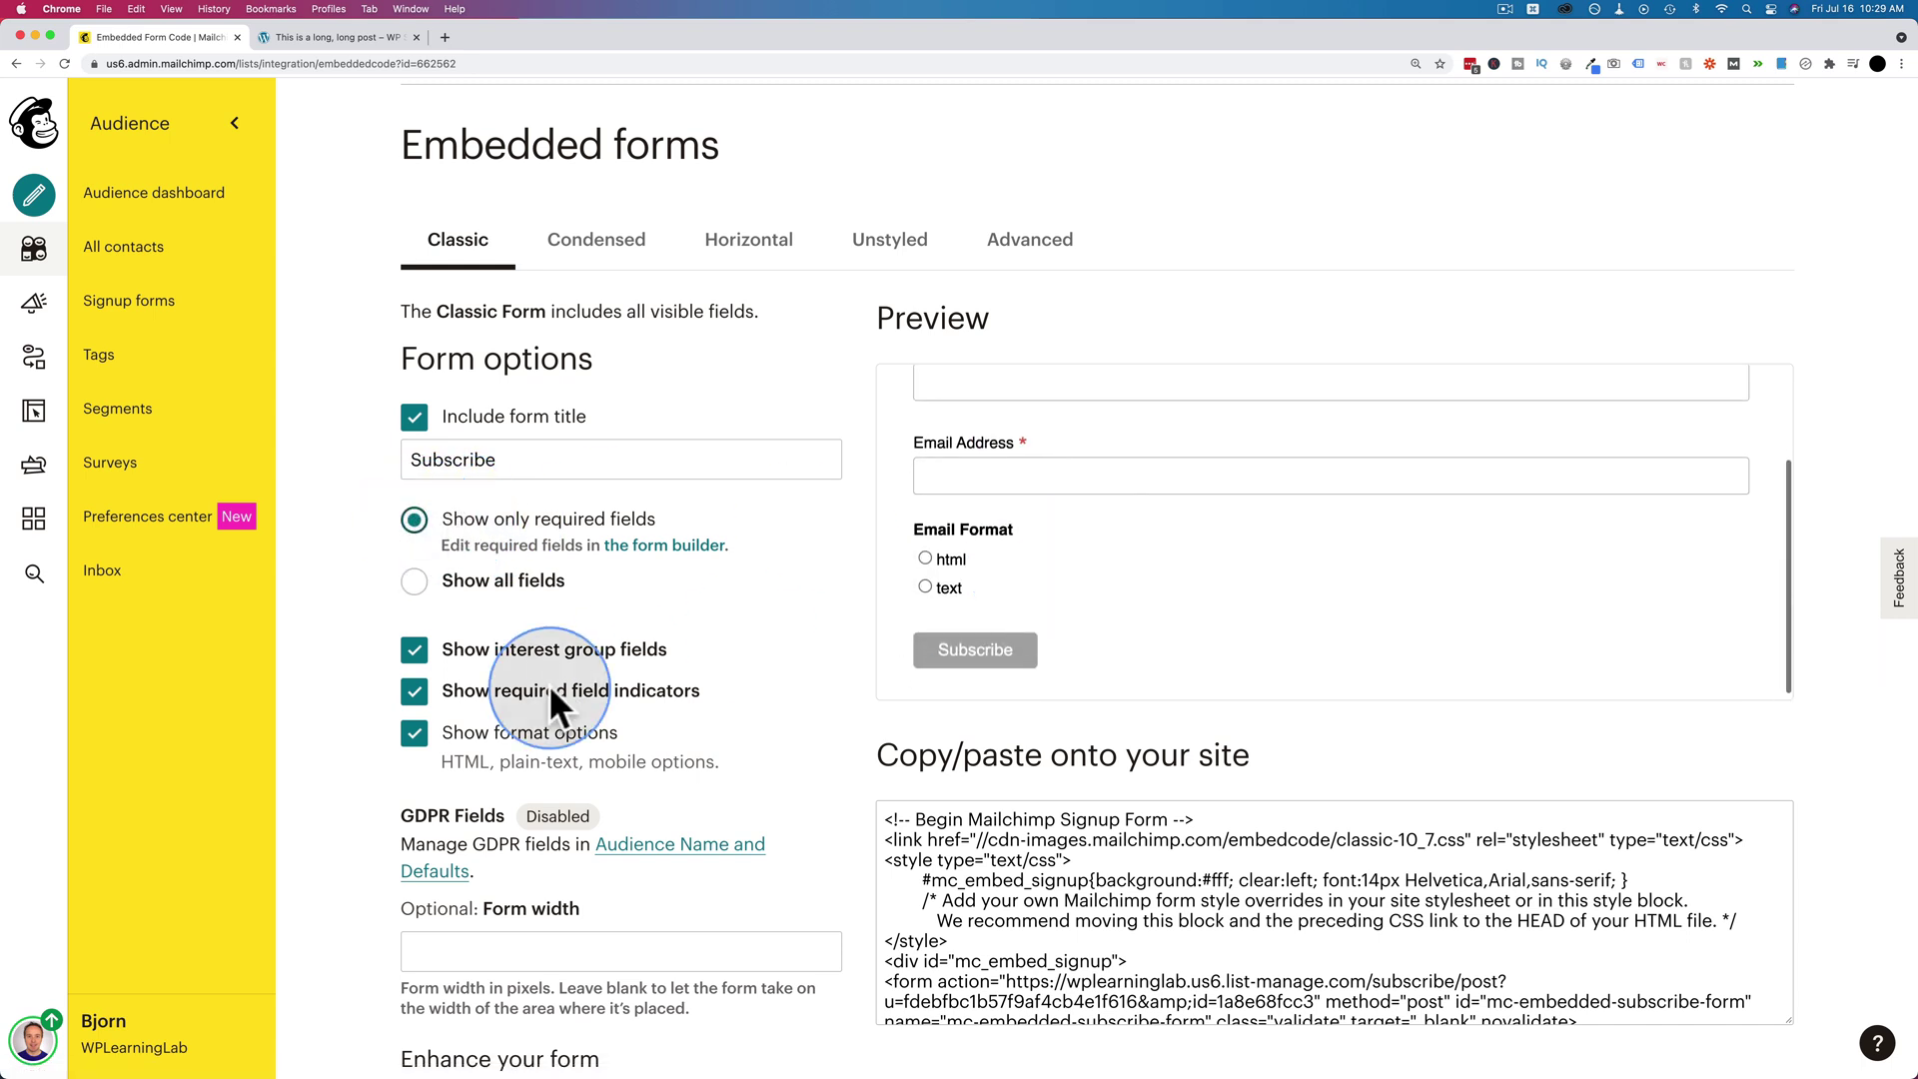
left_click(416, 733)
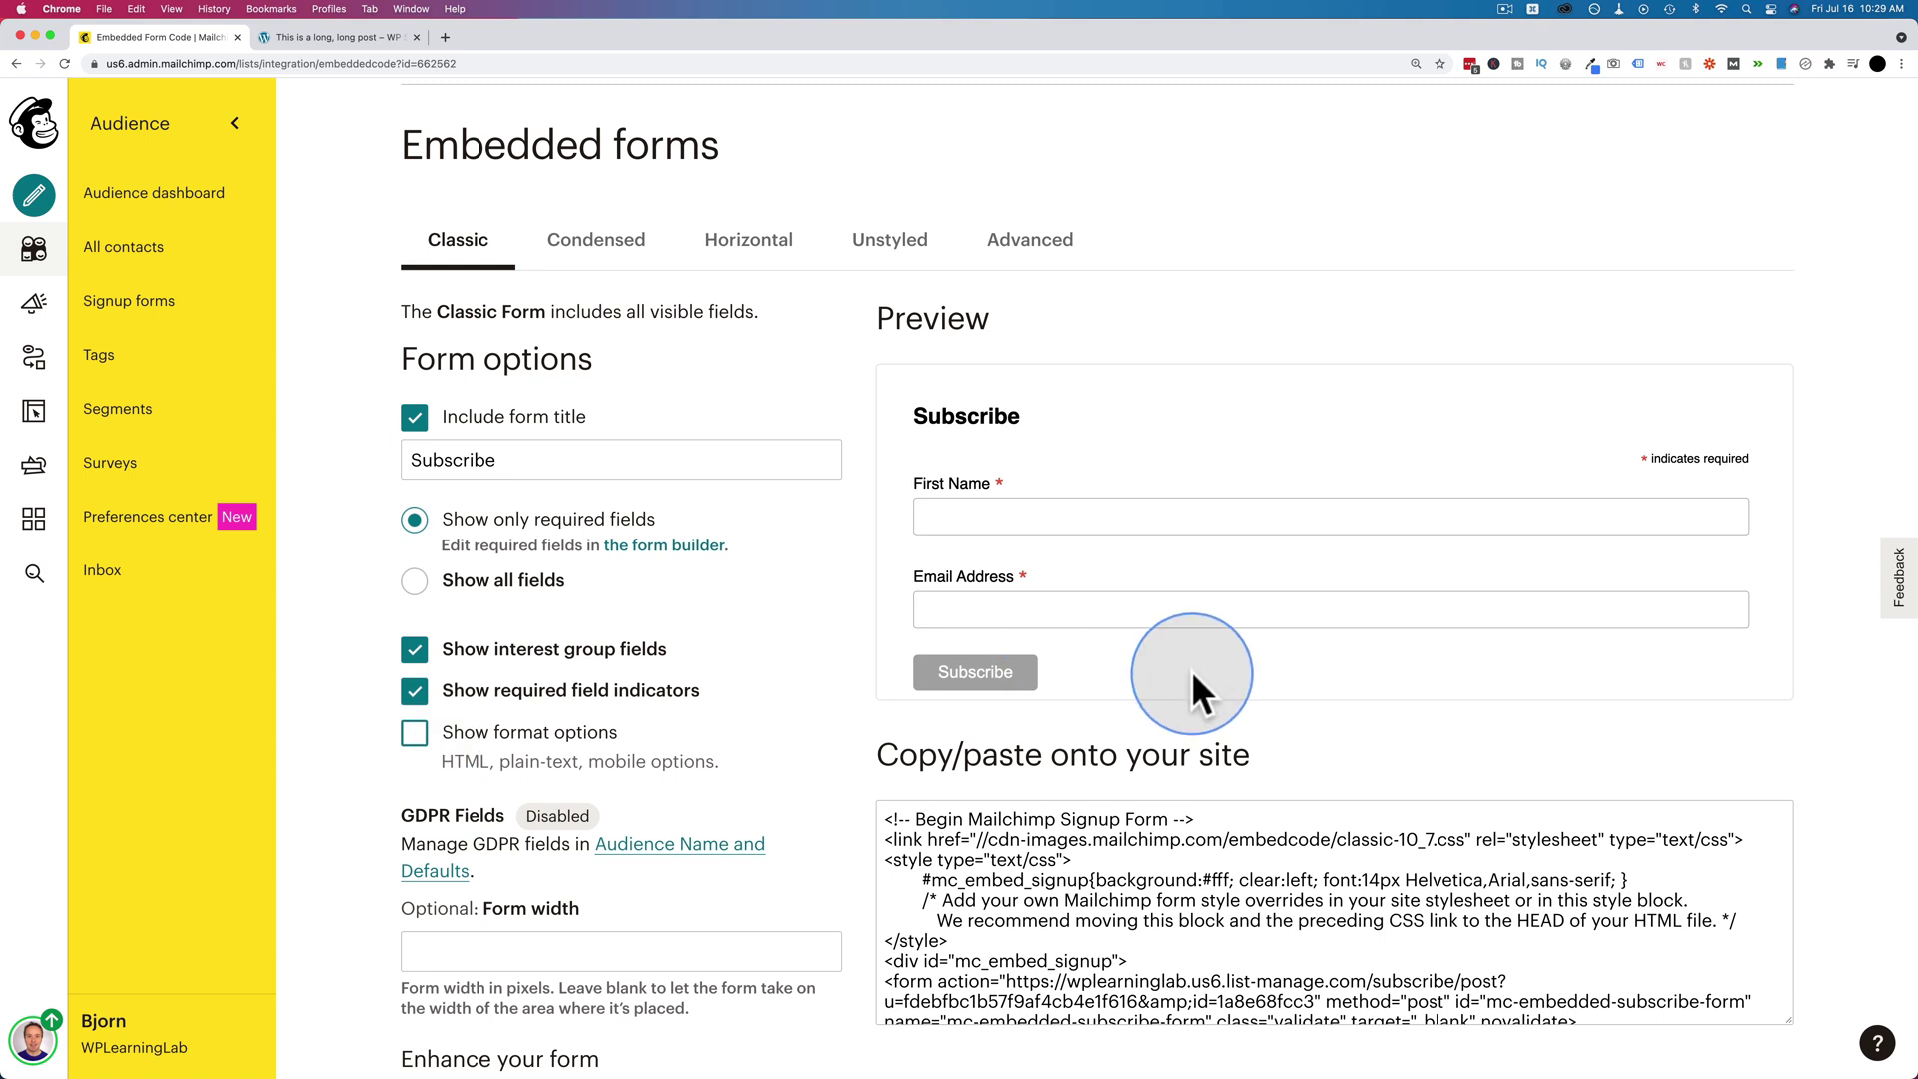
scroll(1094, 577, "down", 1)
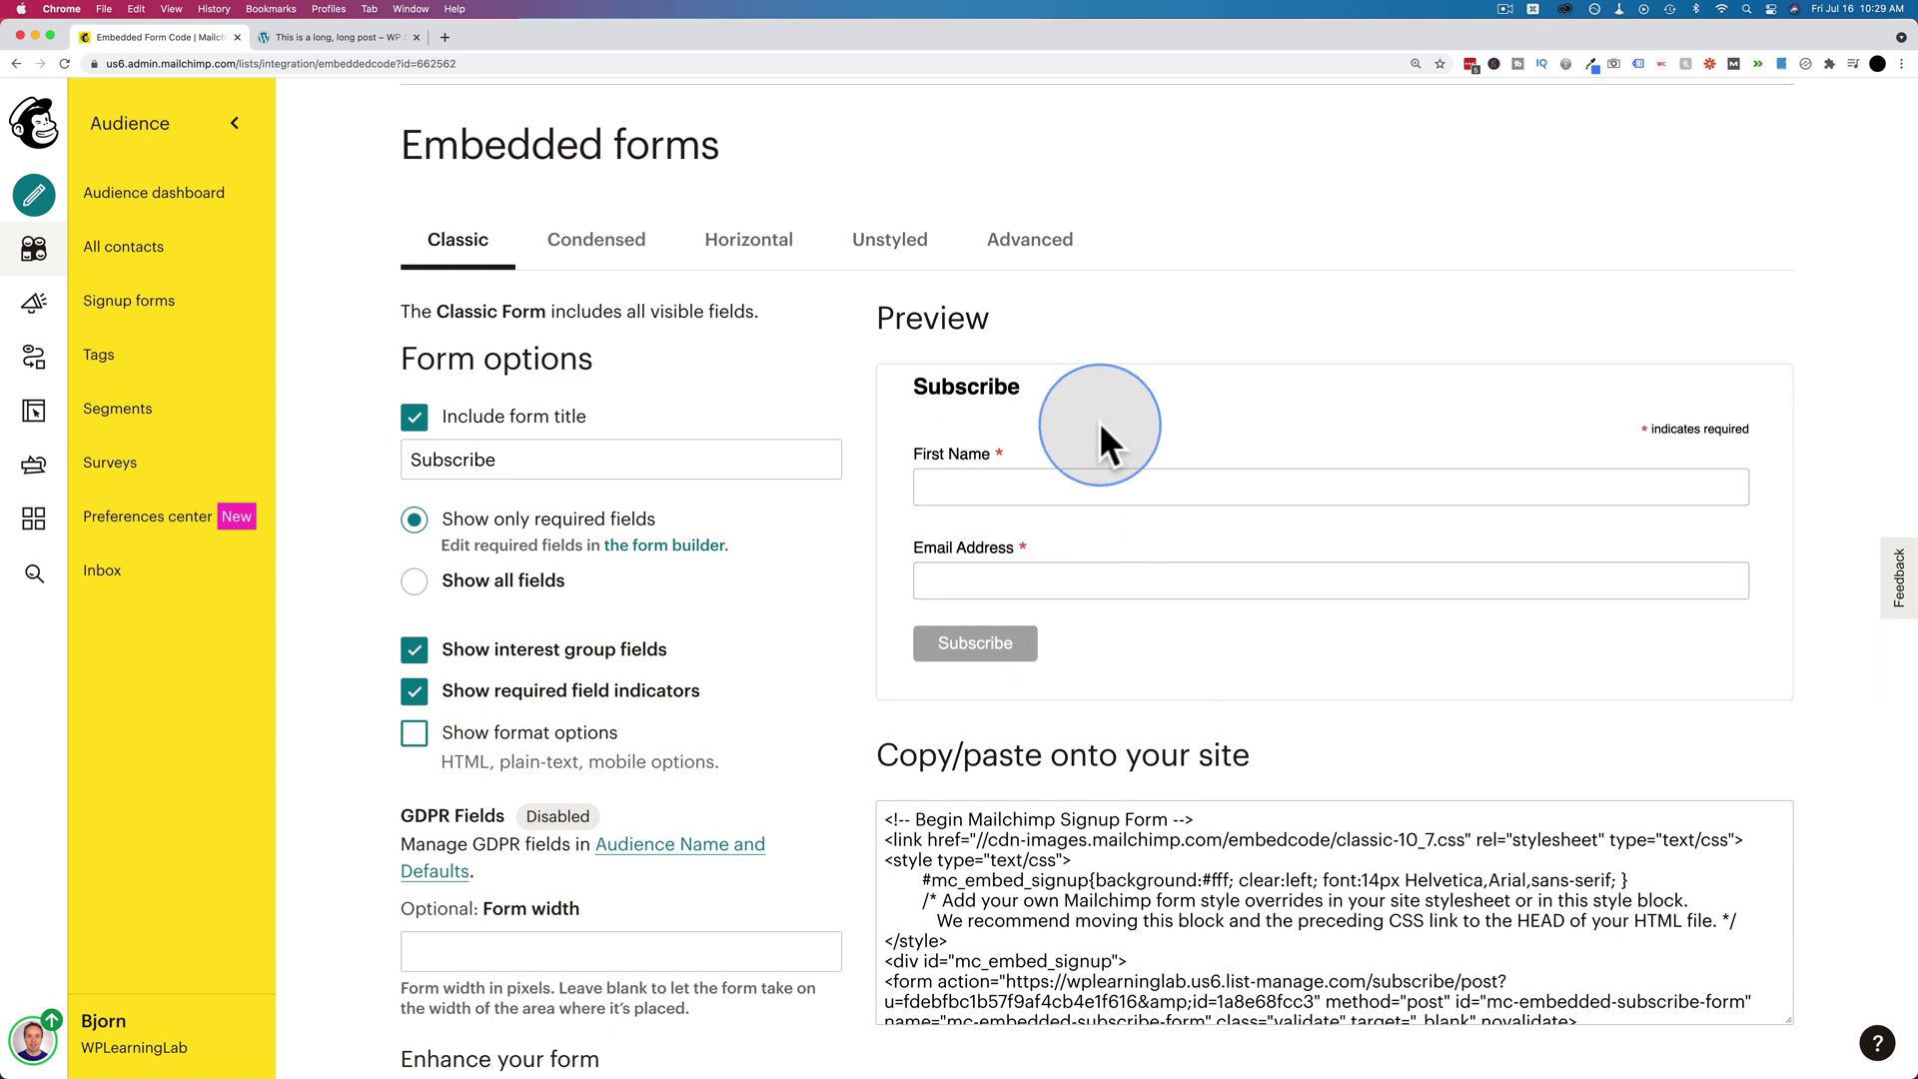
left_click(413, 422)
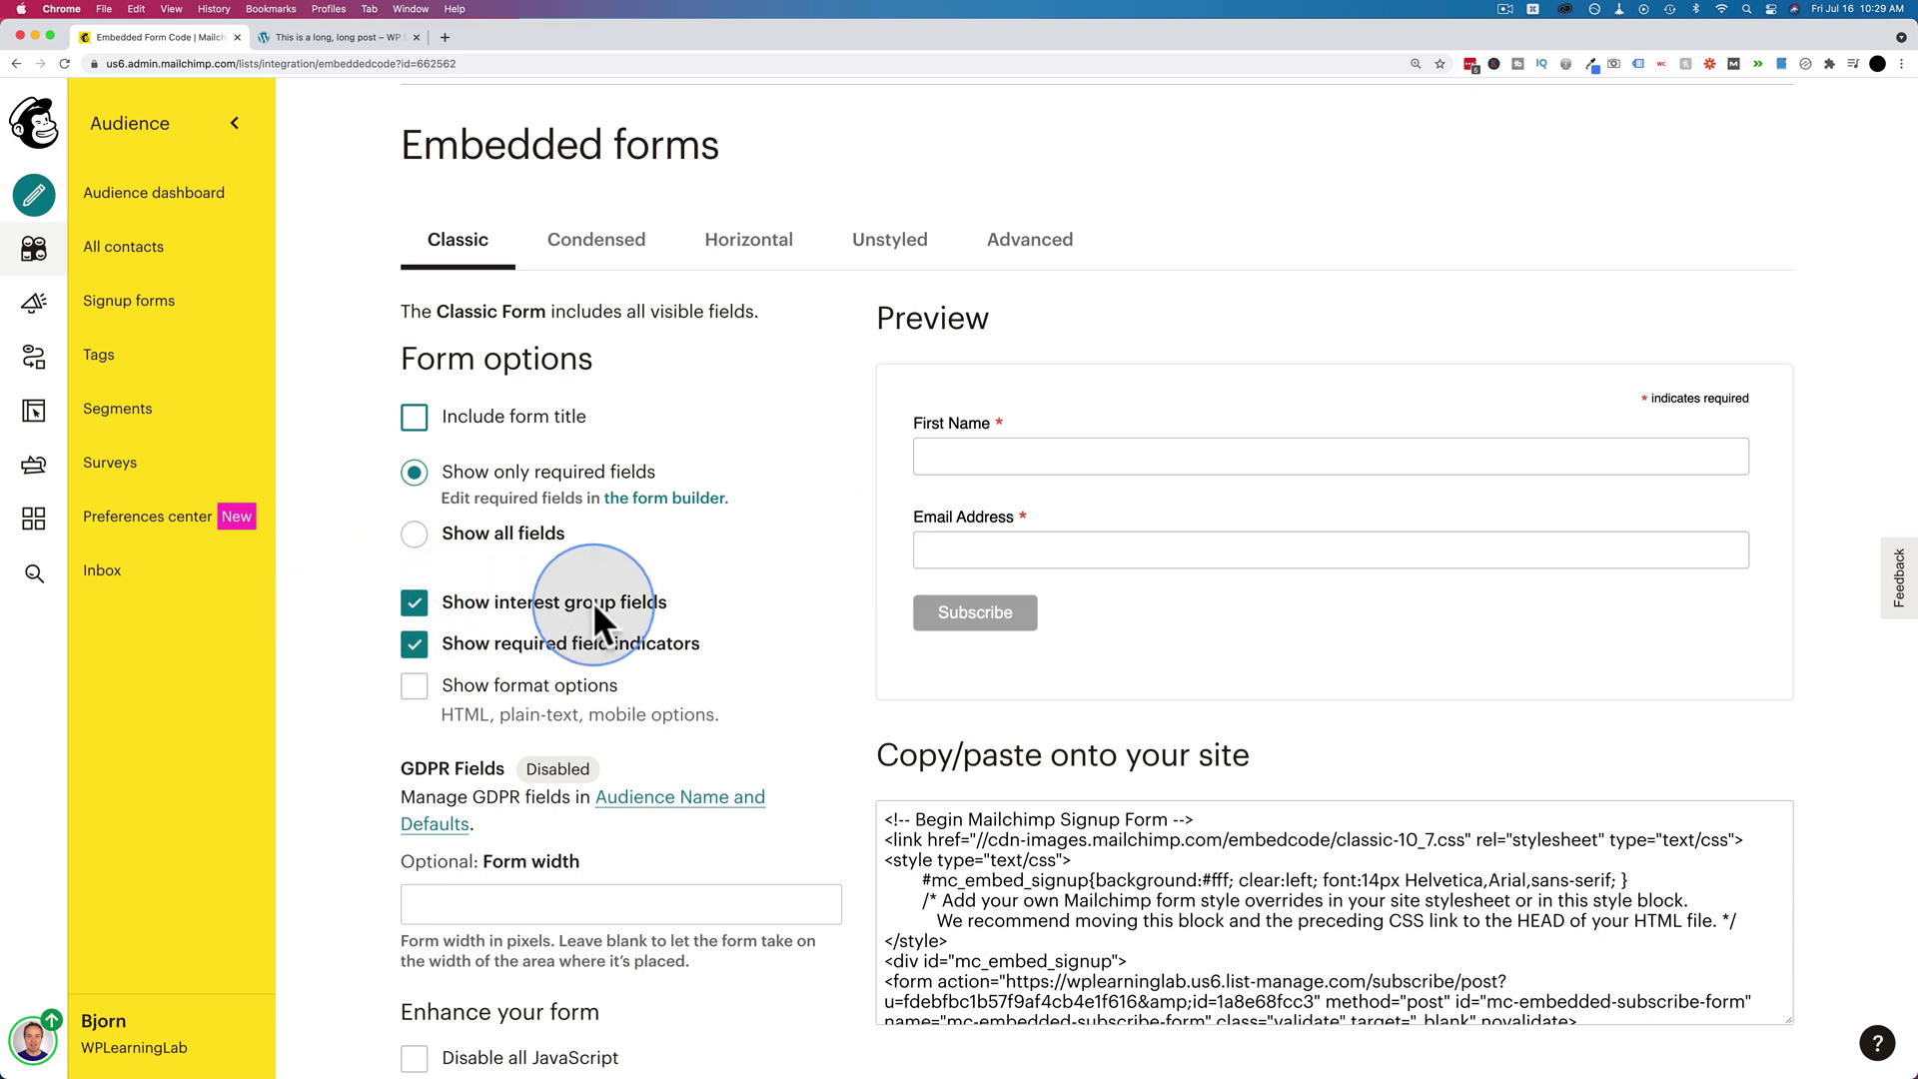
Keep interest group fields and required-field indicators turned on after toggling them.
left_click(413, 606)
left_click(414, 608)
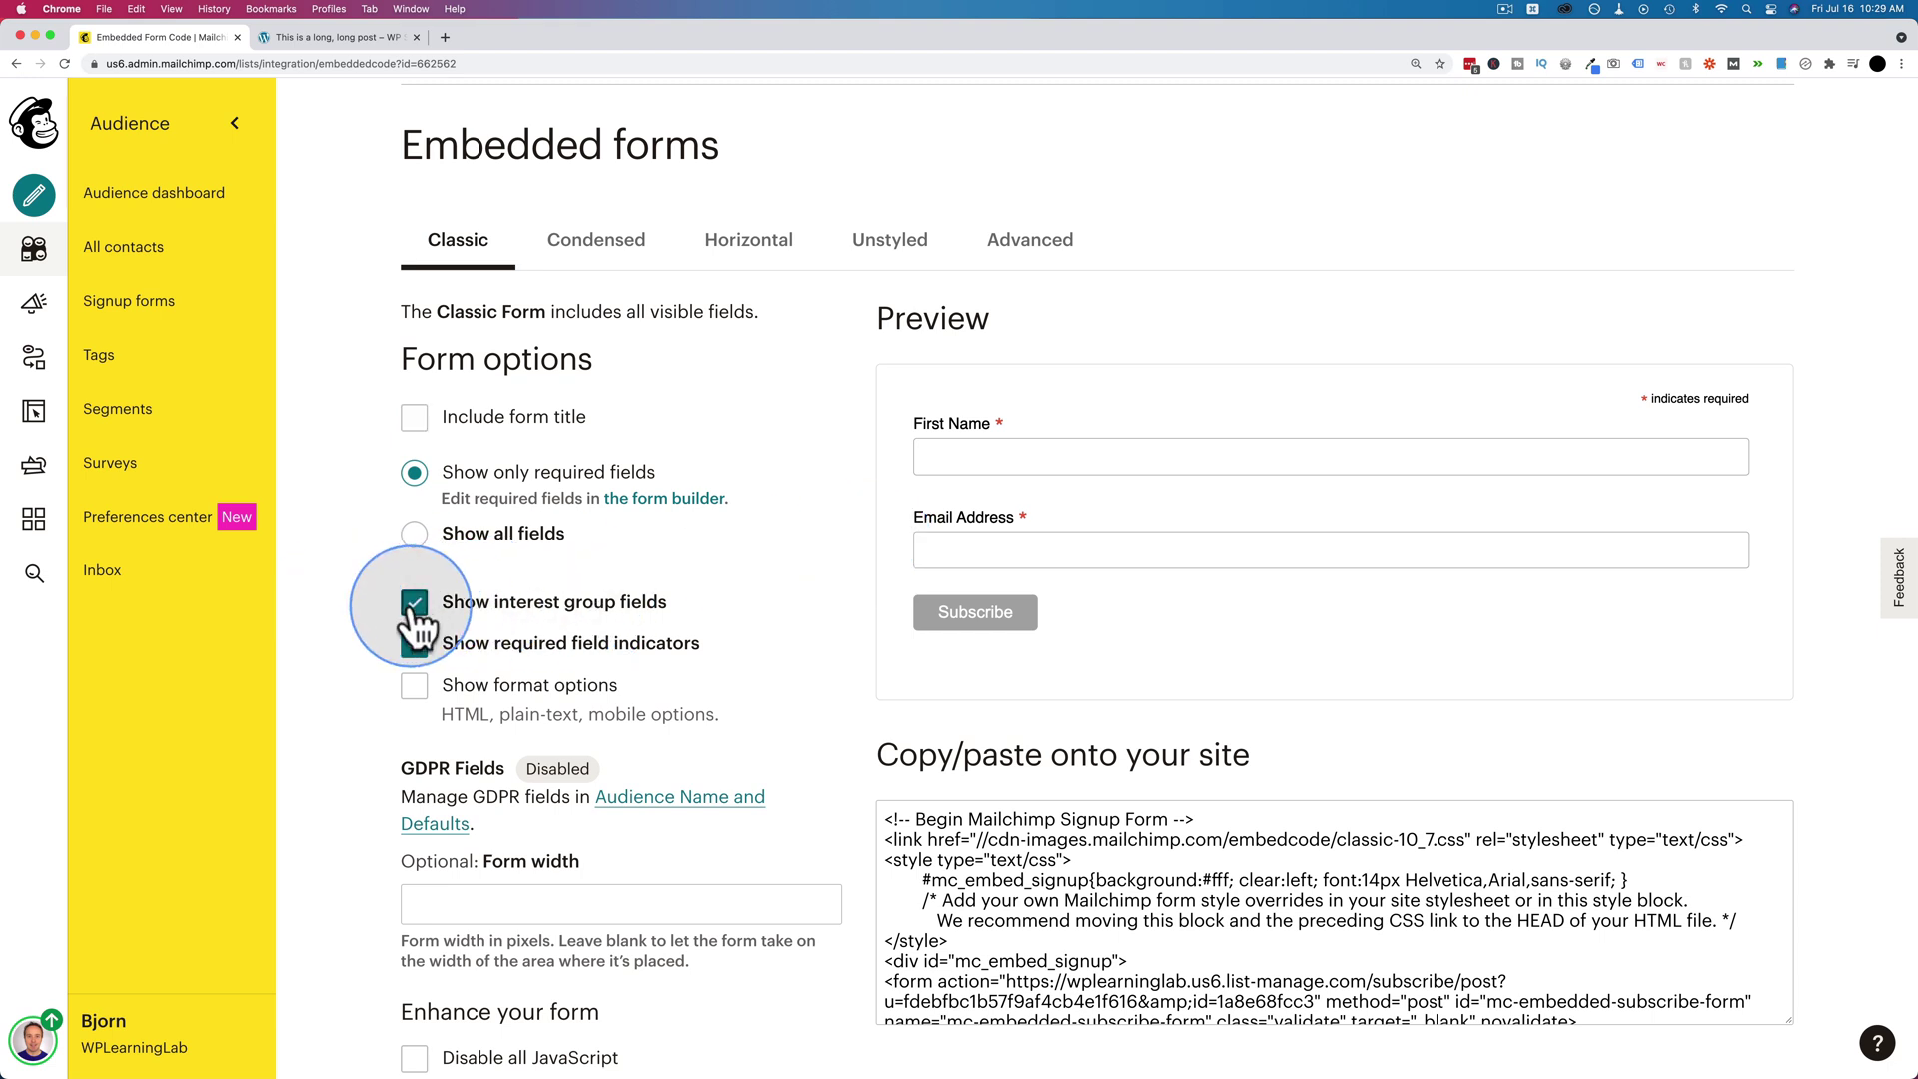
left_click(413, 606)
left_click(414, 605)
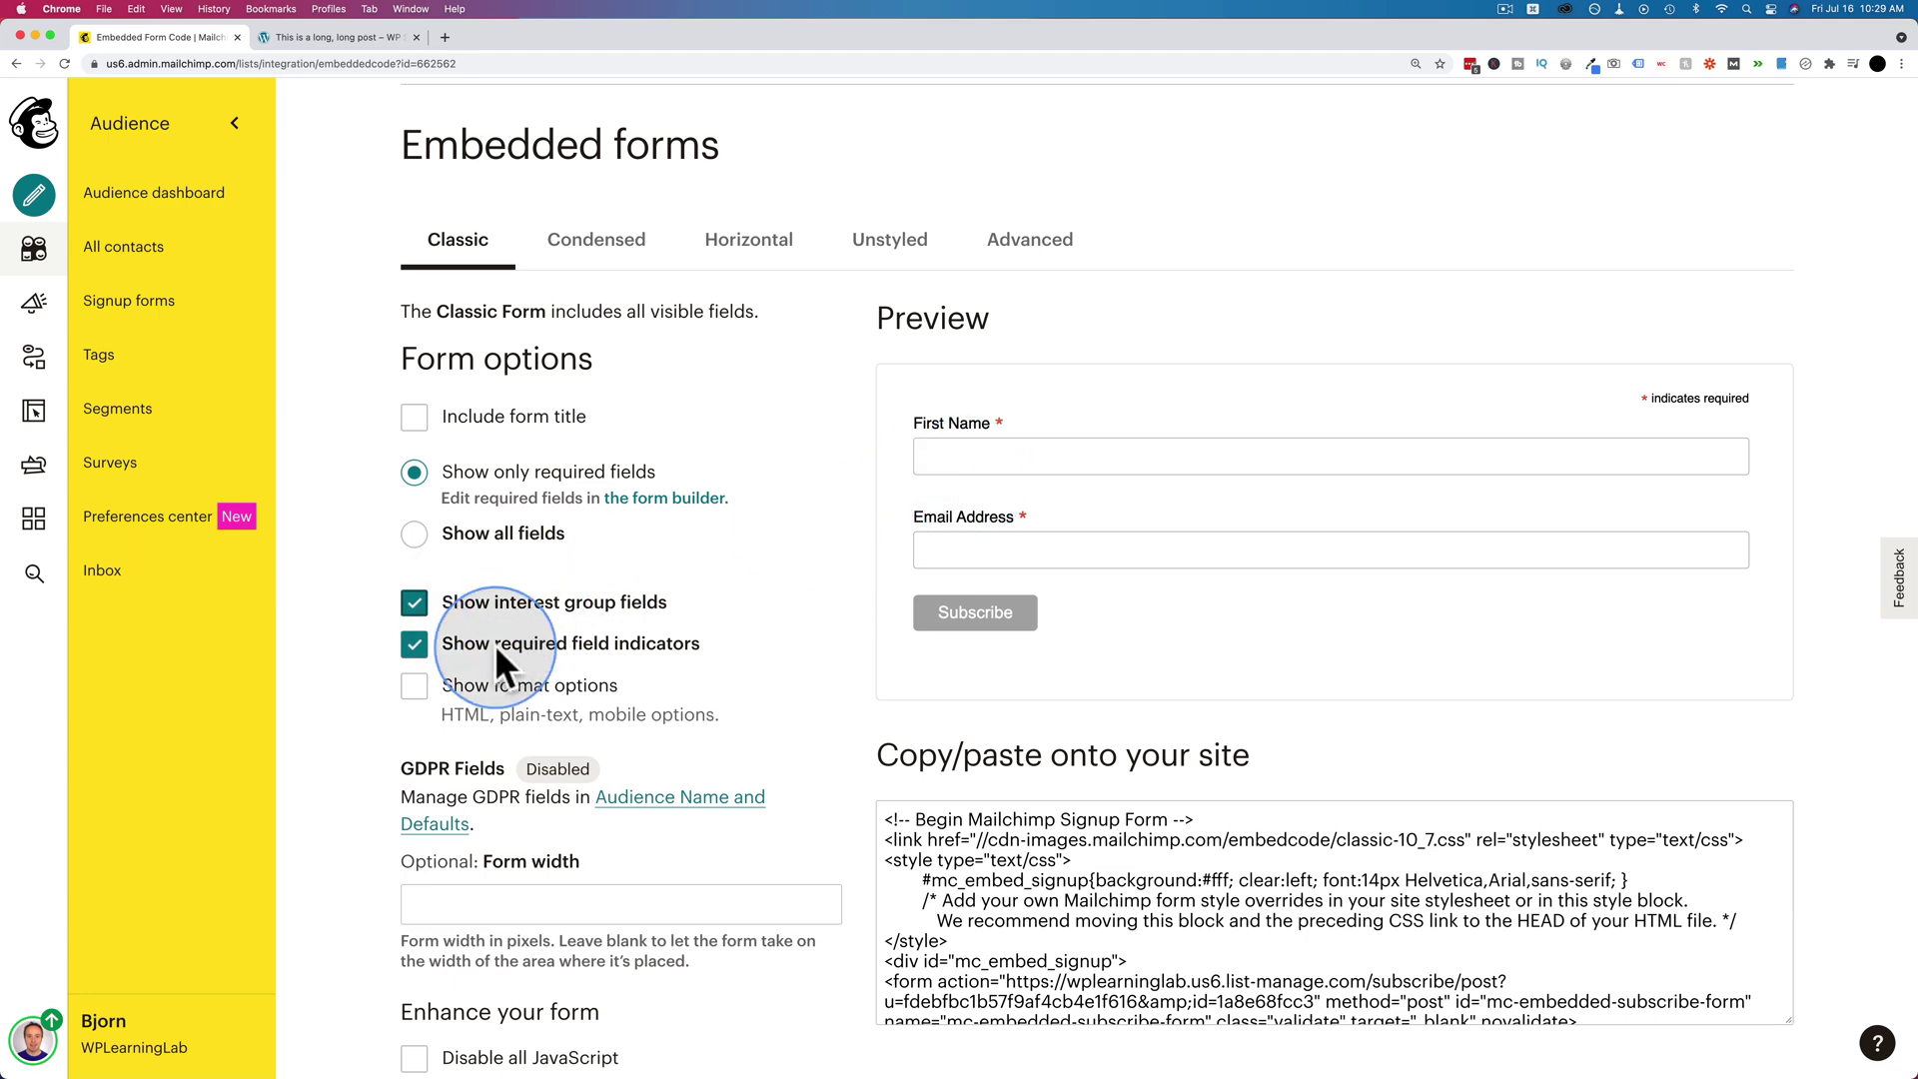
left_click(413, 644)
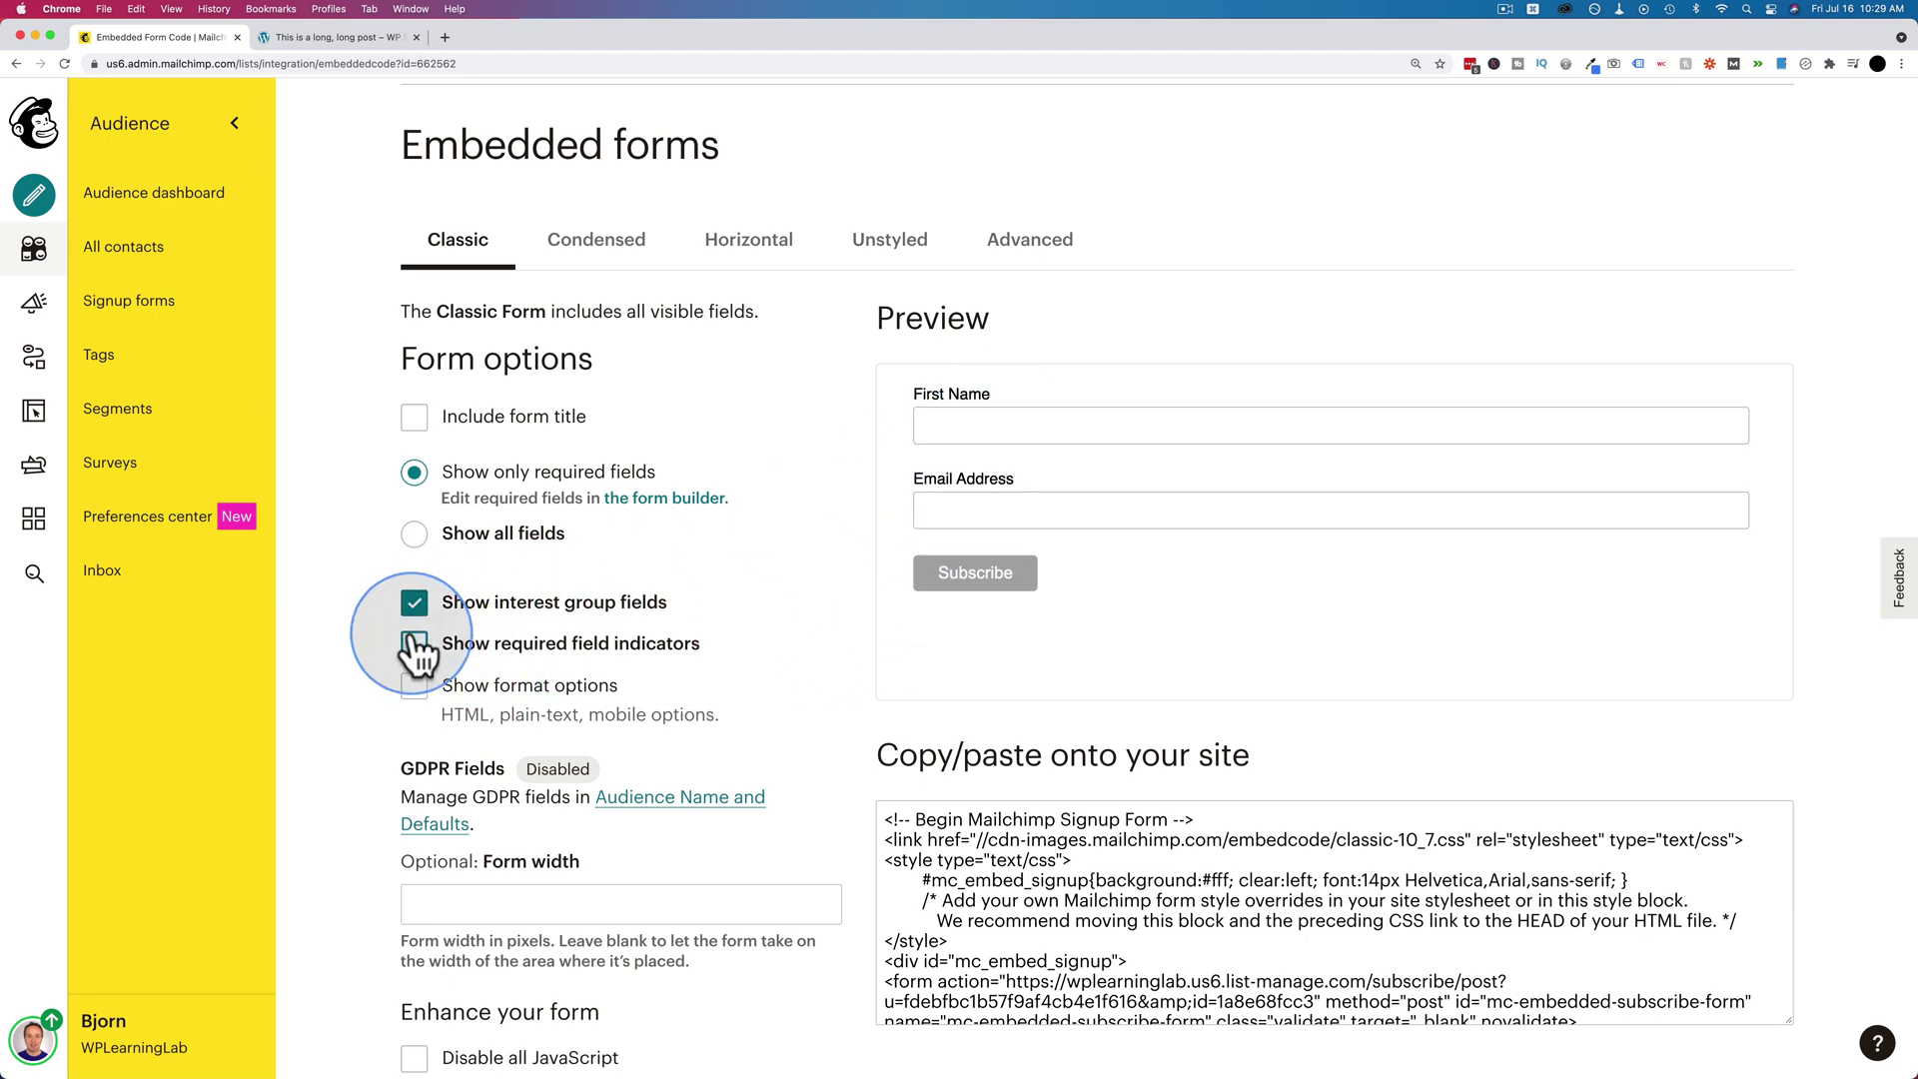
left_click(414, 644)
scroll(835, 556, "down", 3)
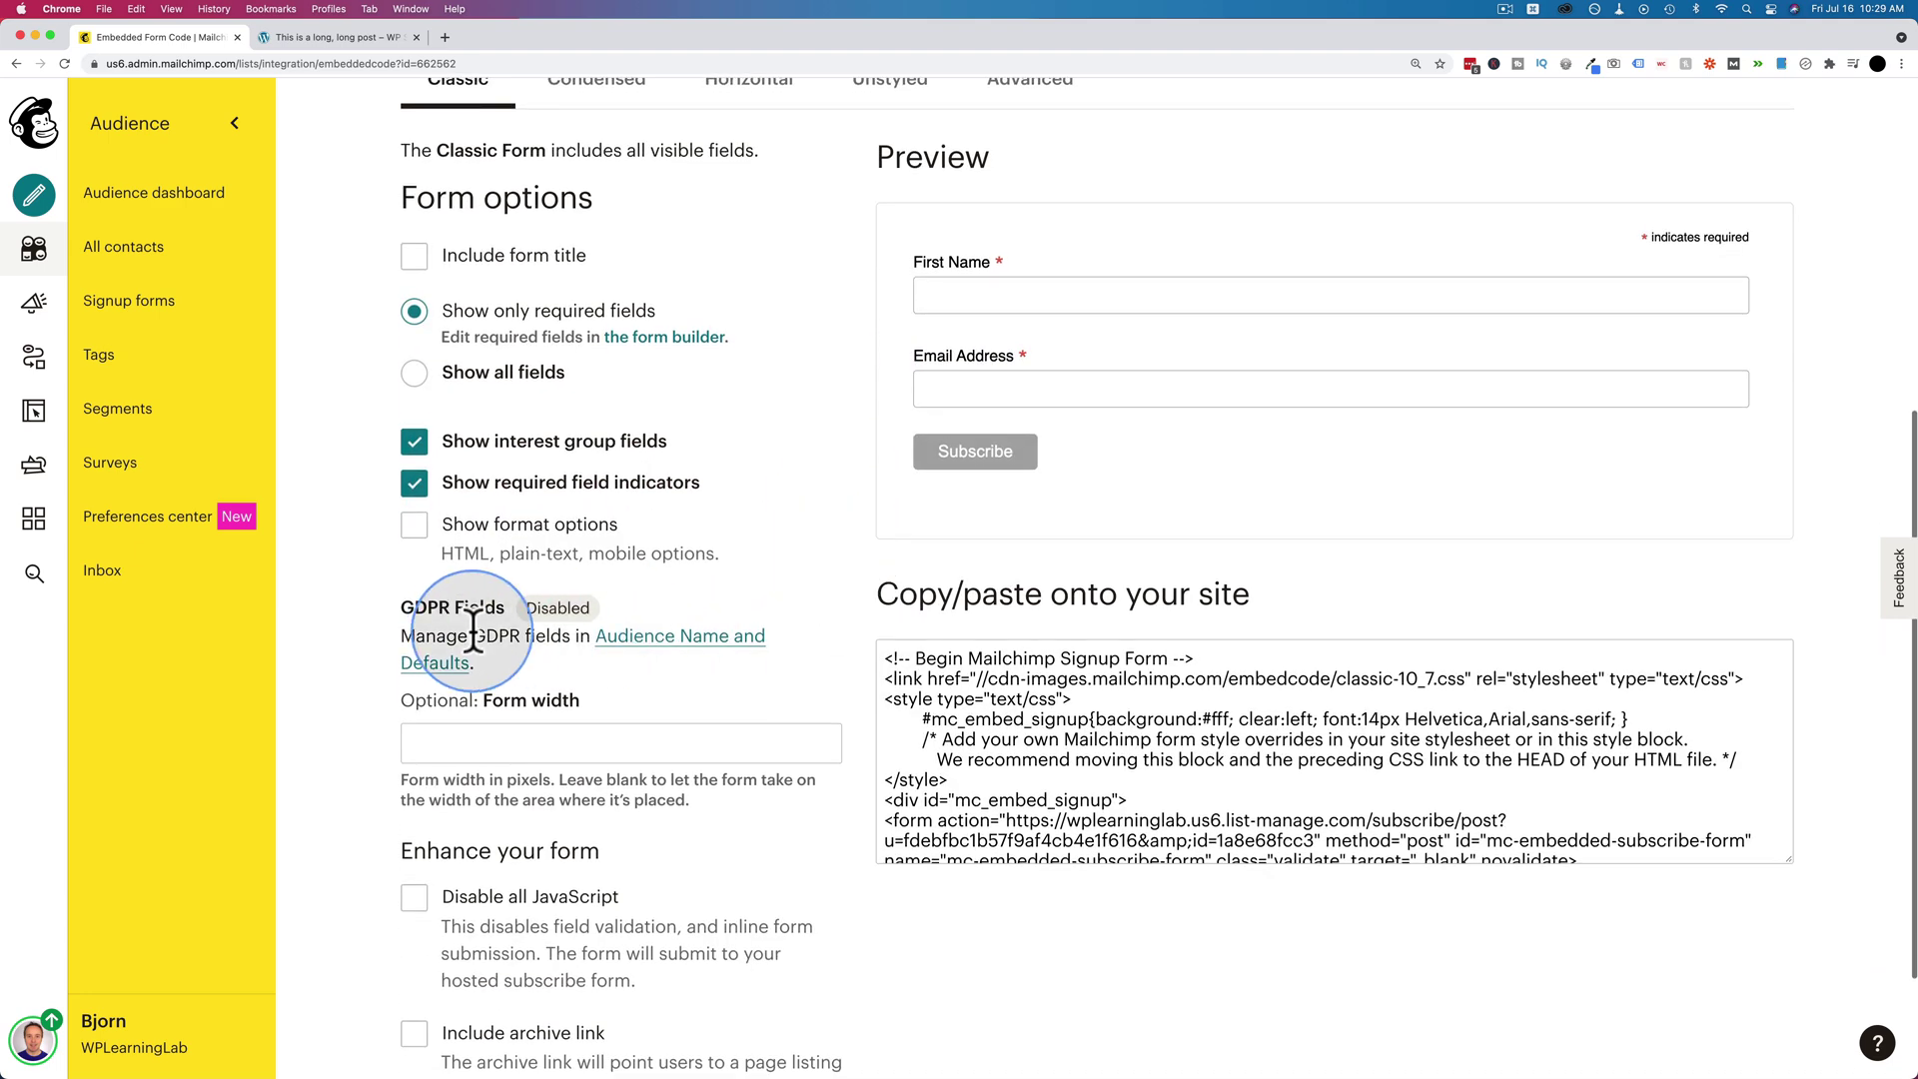
Enable GDPR fields on signup forms via Audience name and defaults, and save the GDPR settings.
left_click(707, 636)
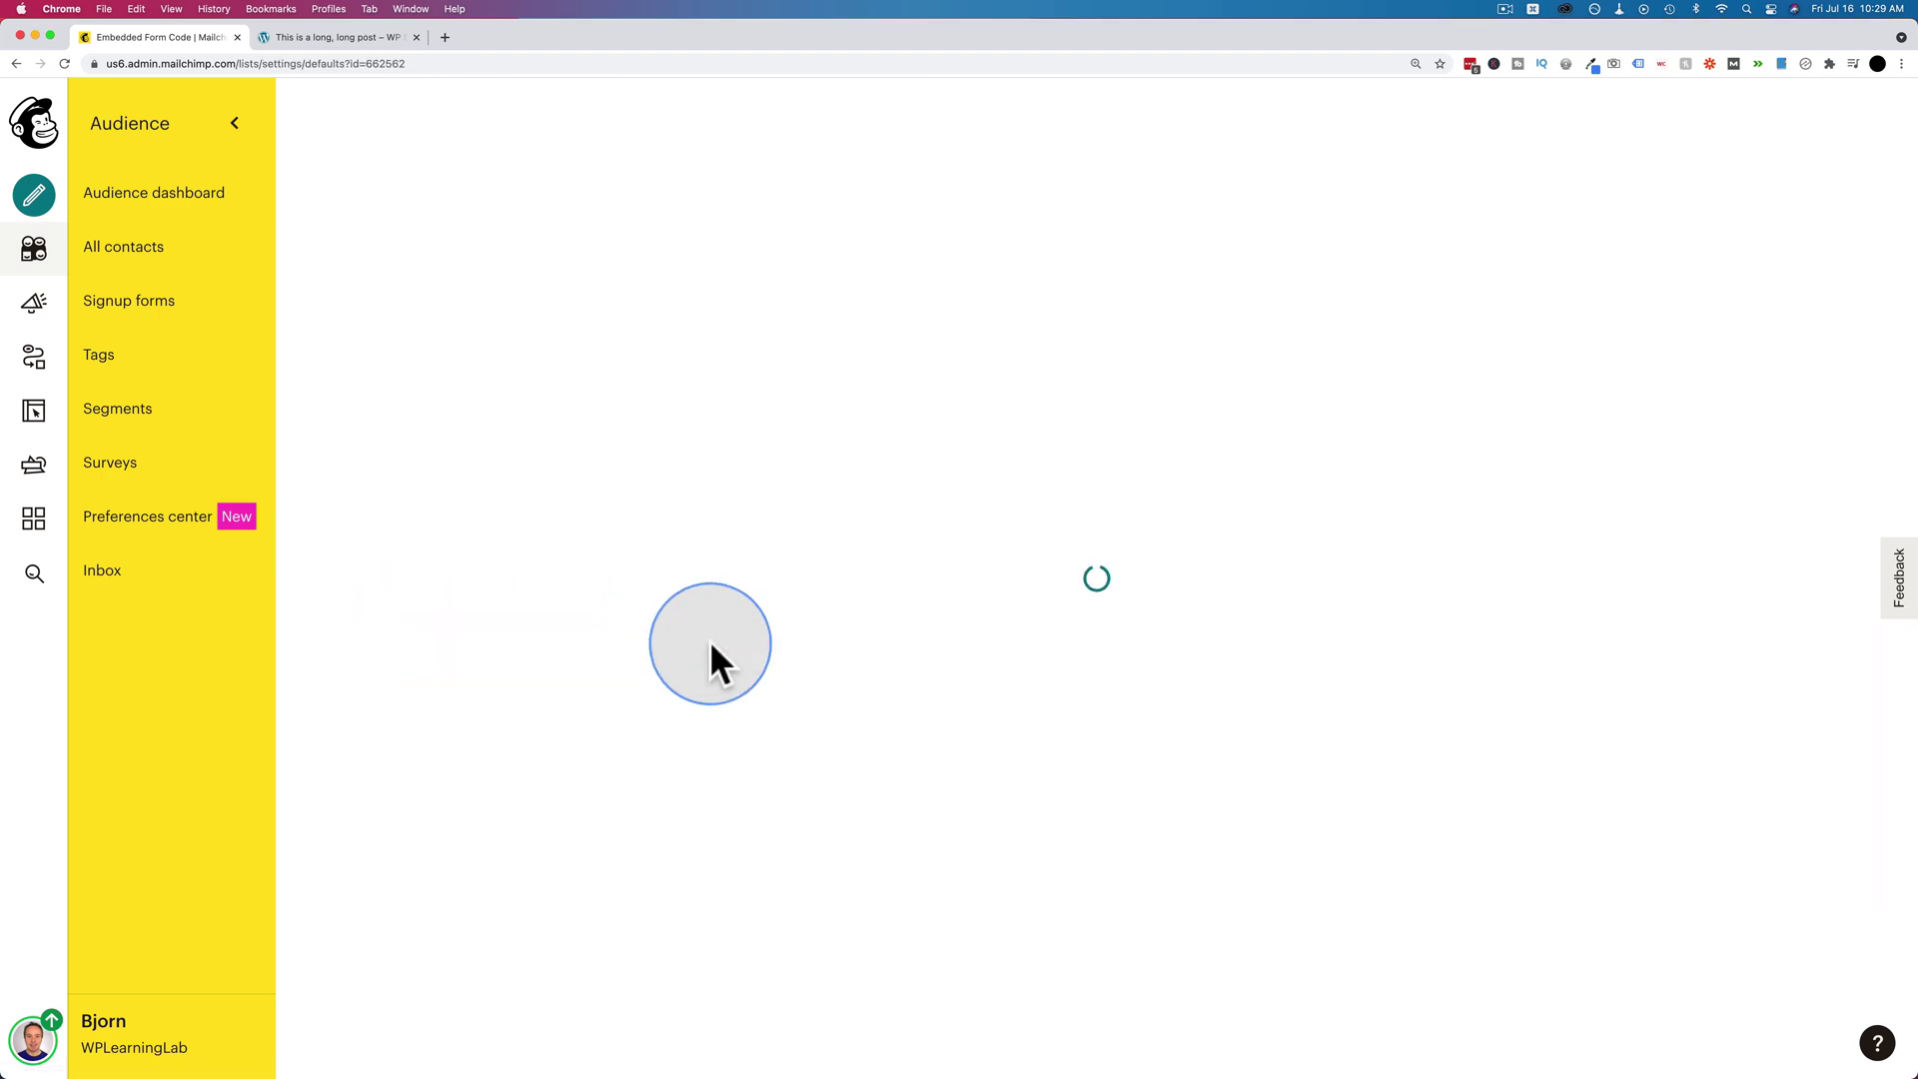
scroll(817, 624, "down", 5)
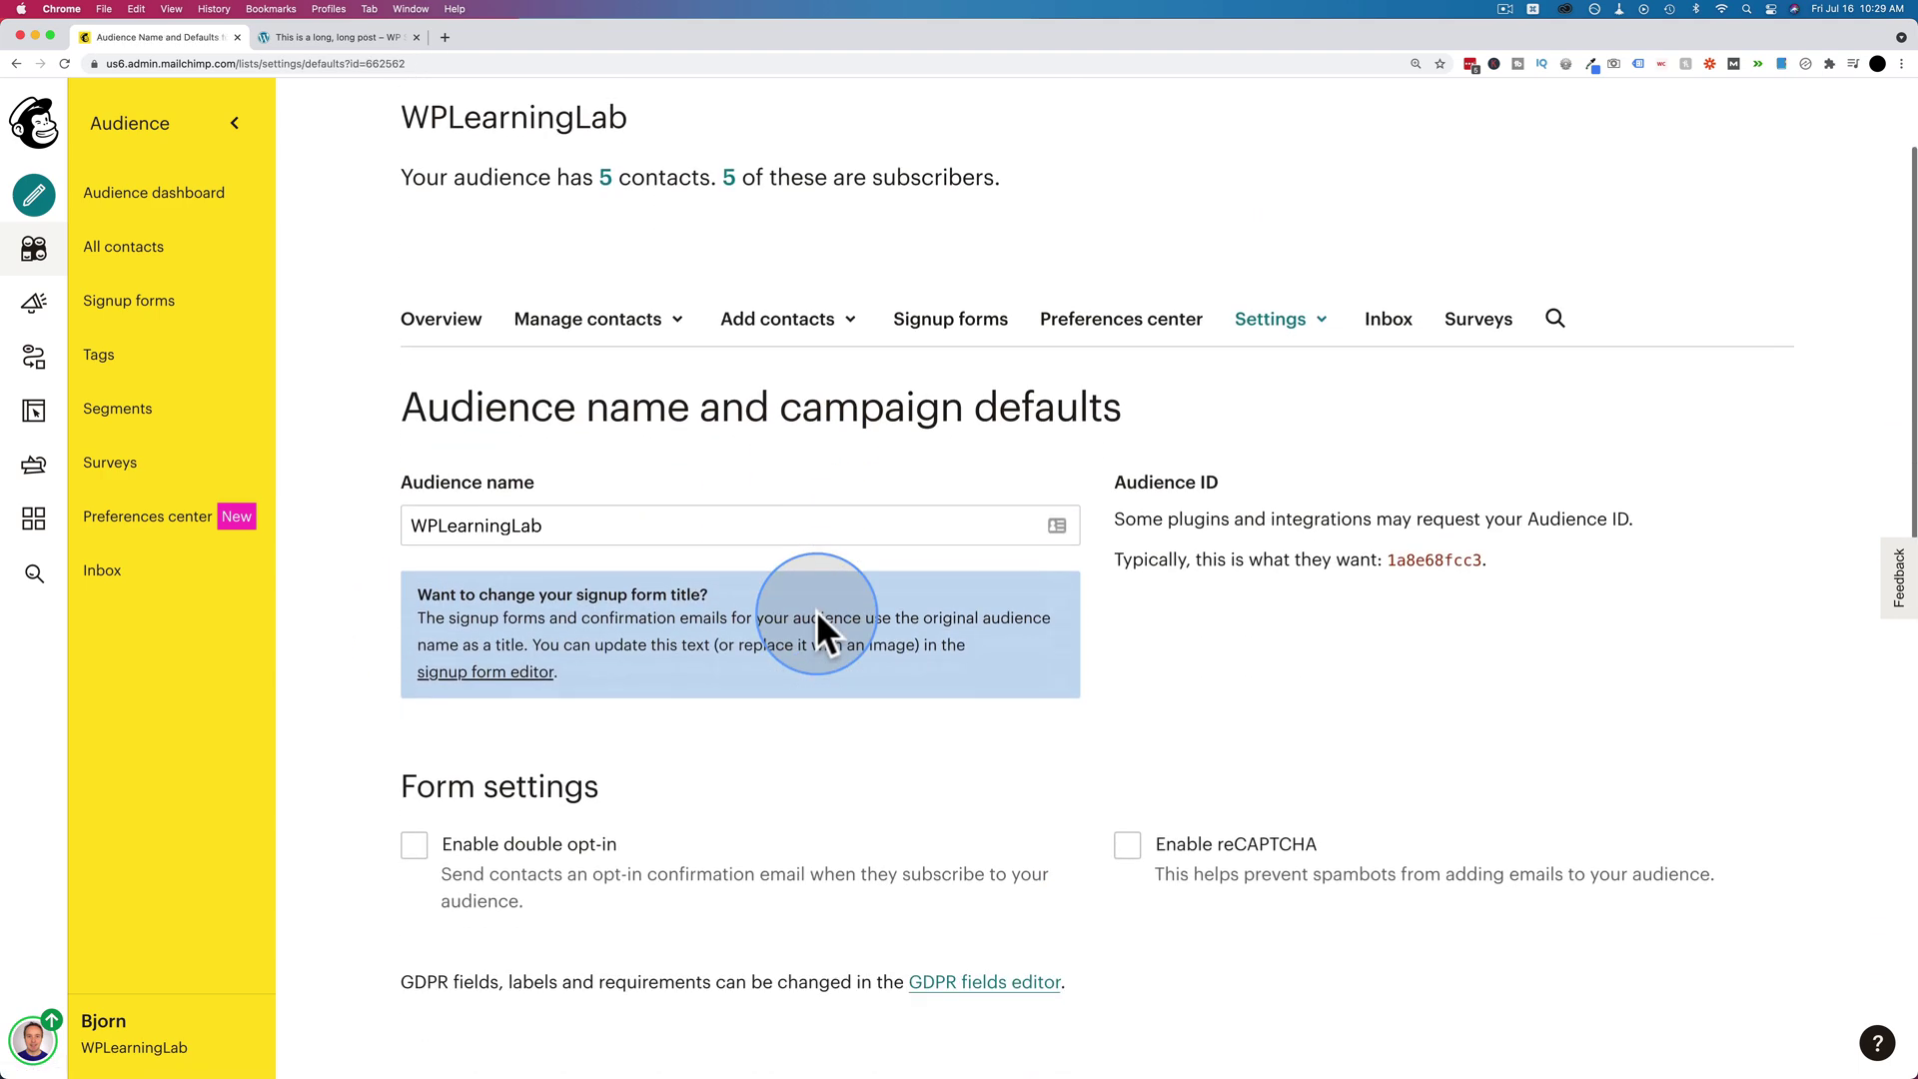
scroll(817, 612, "down", 4)
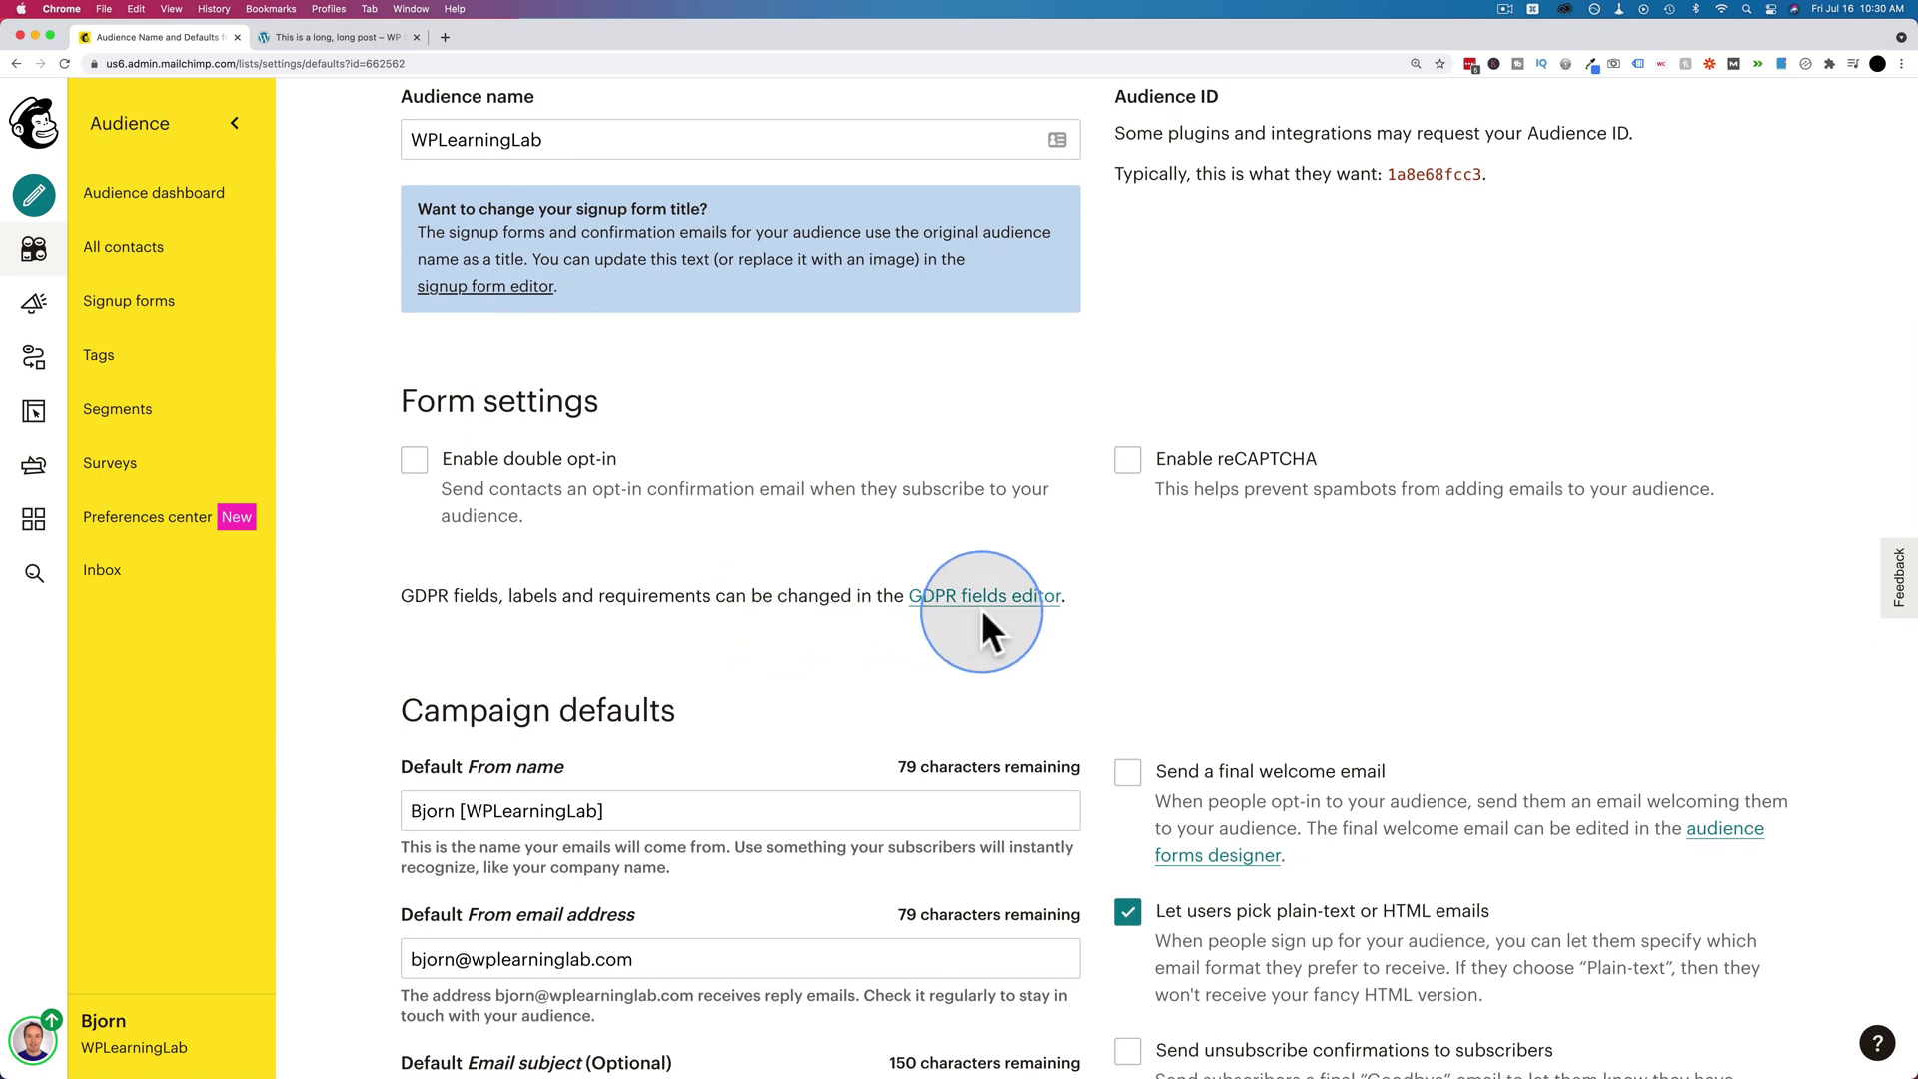
left_click(1003, 602)
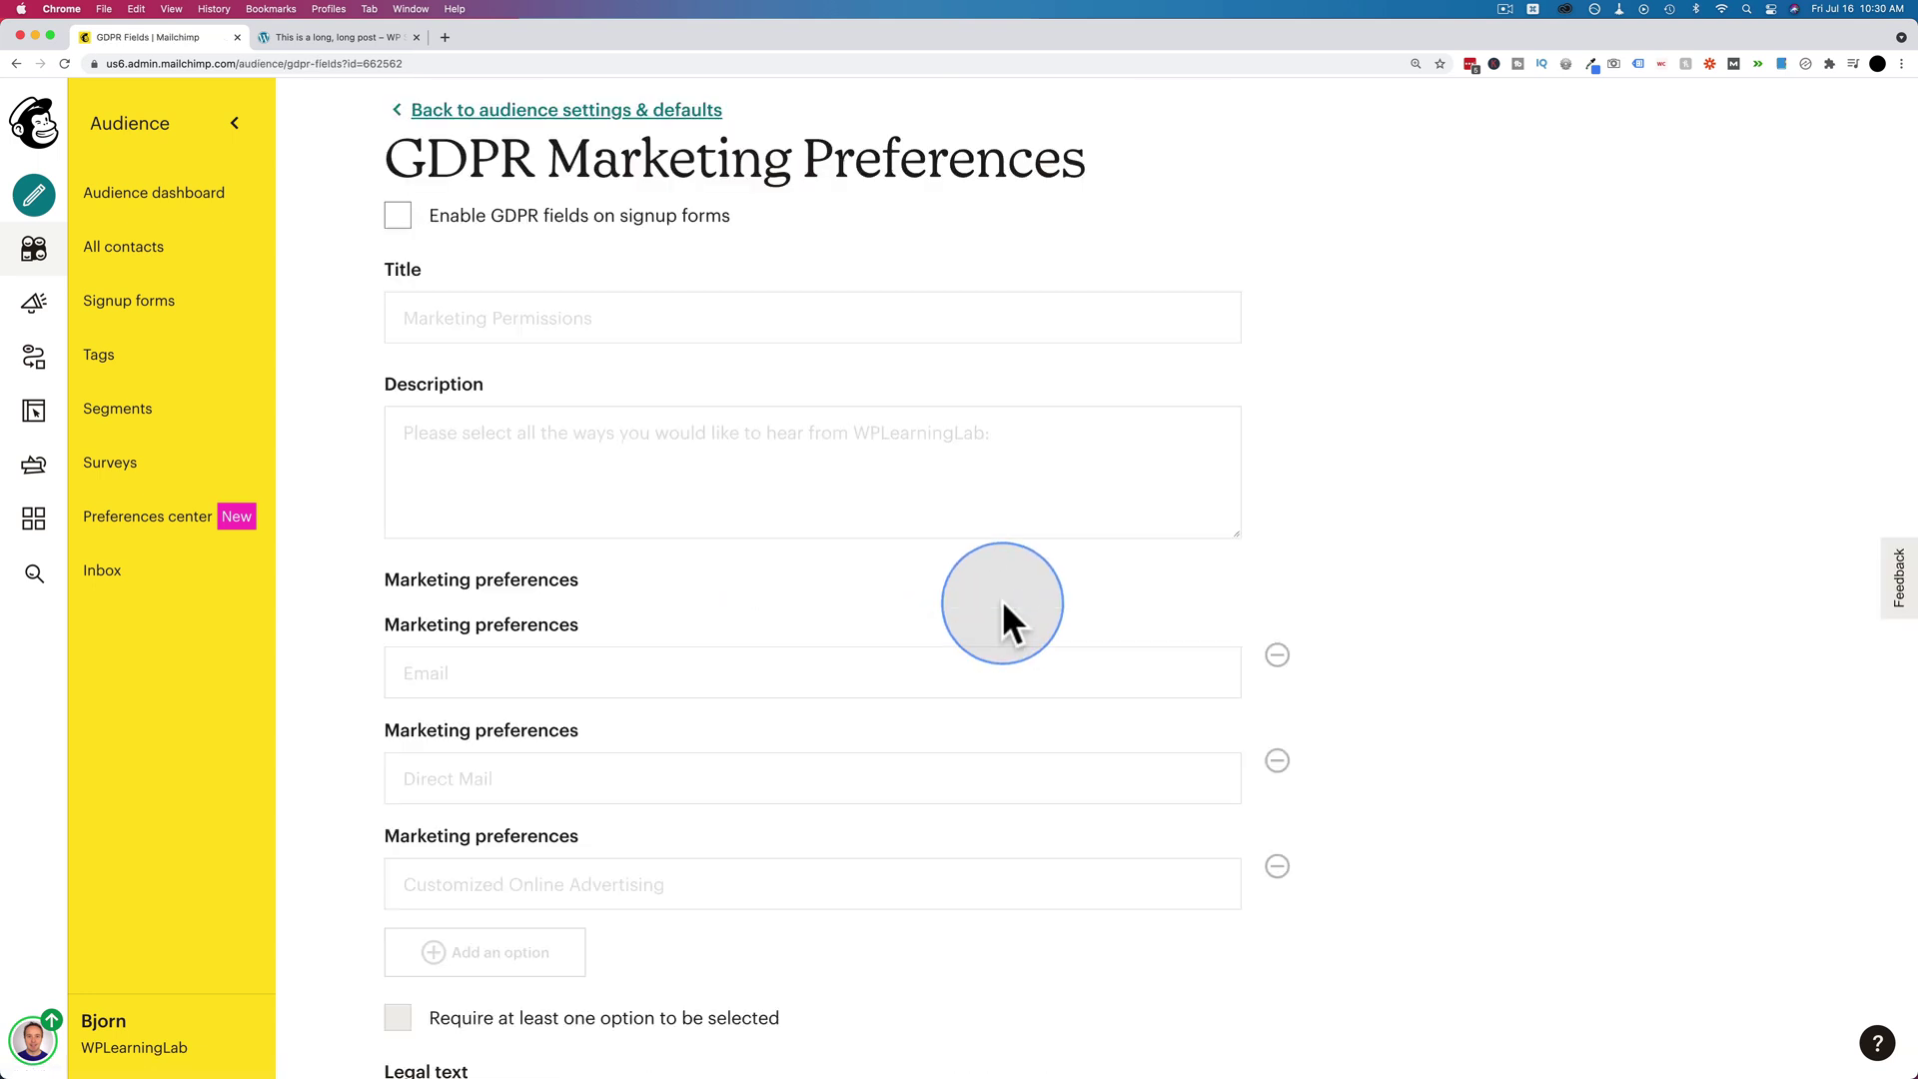
left_click(399, 222)
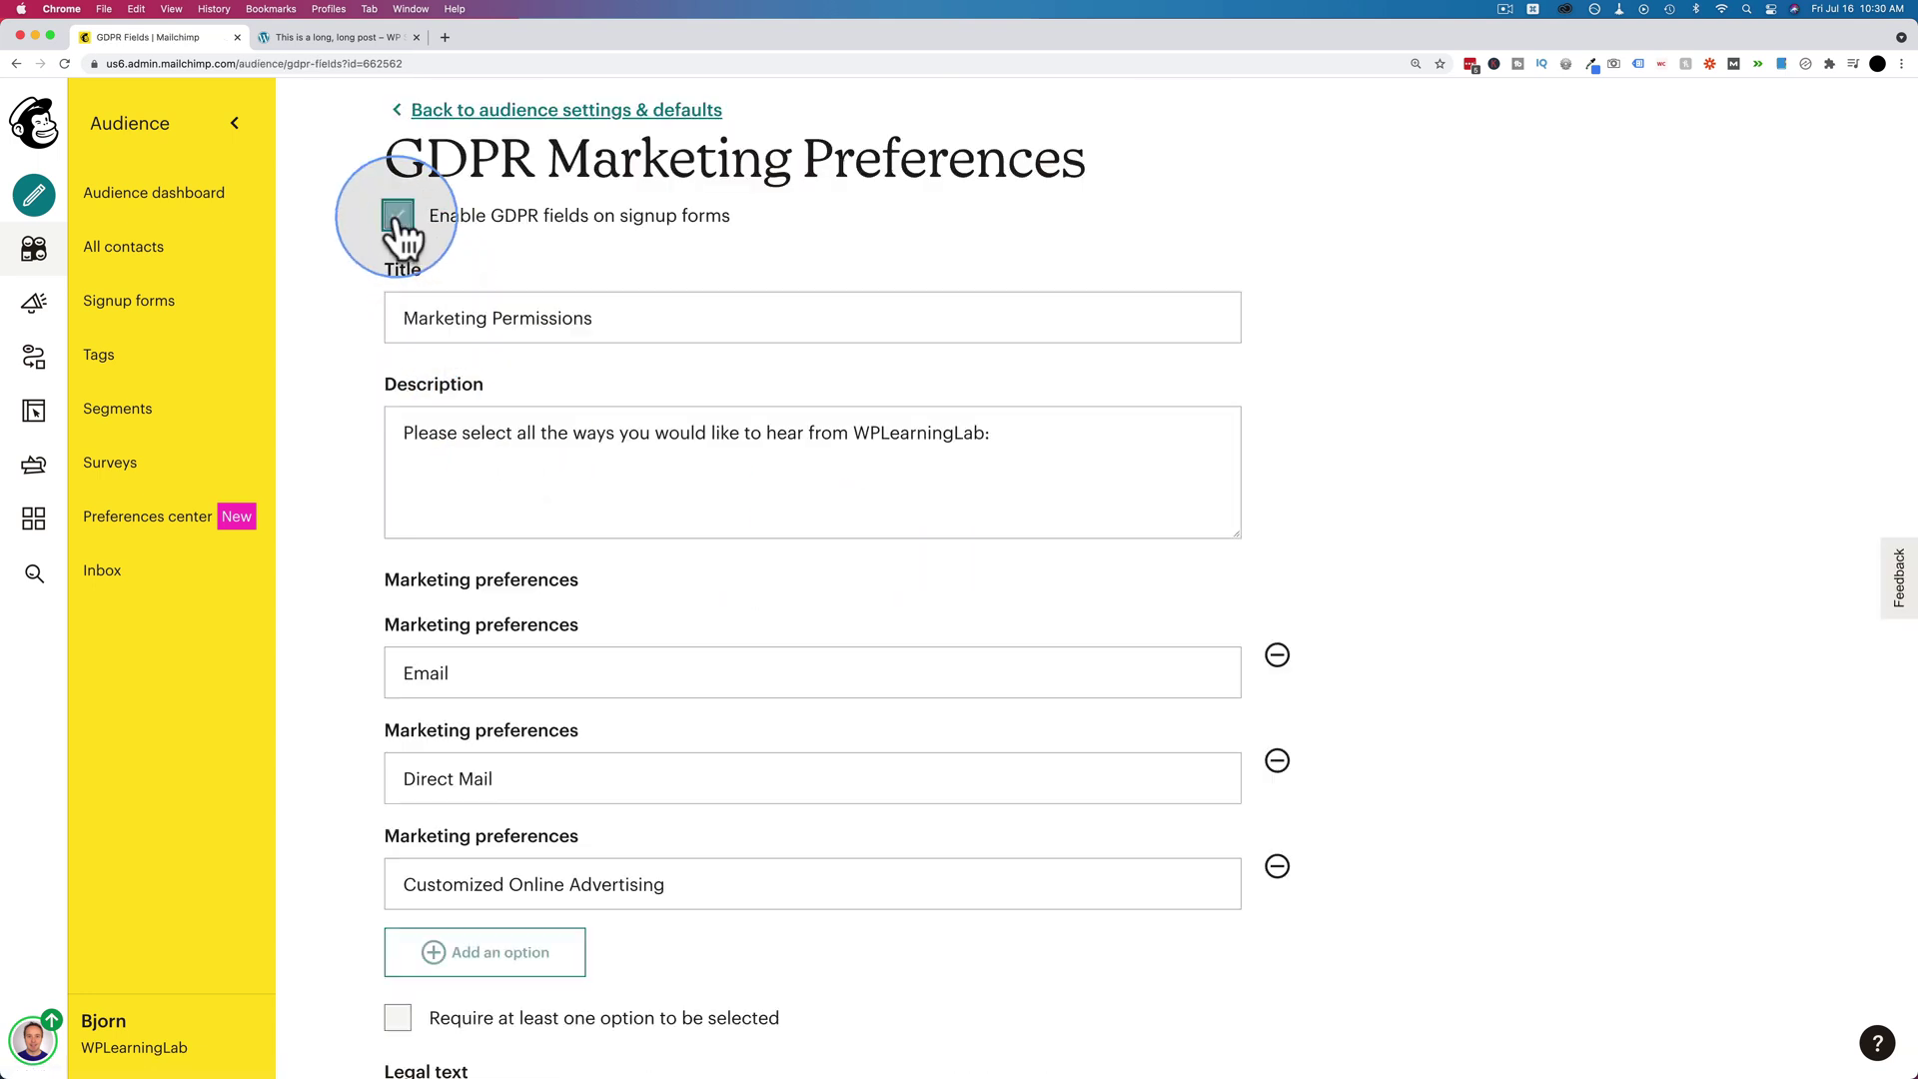
scroll(334, 320, "down", 1)
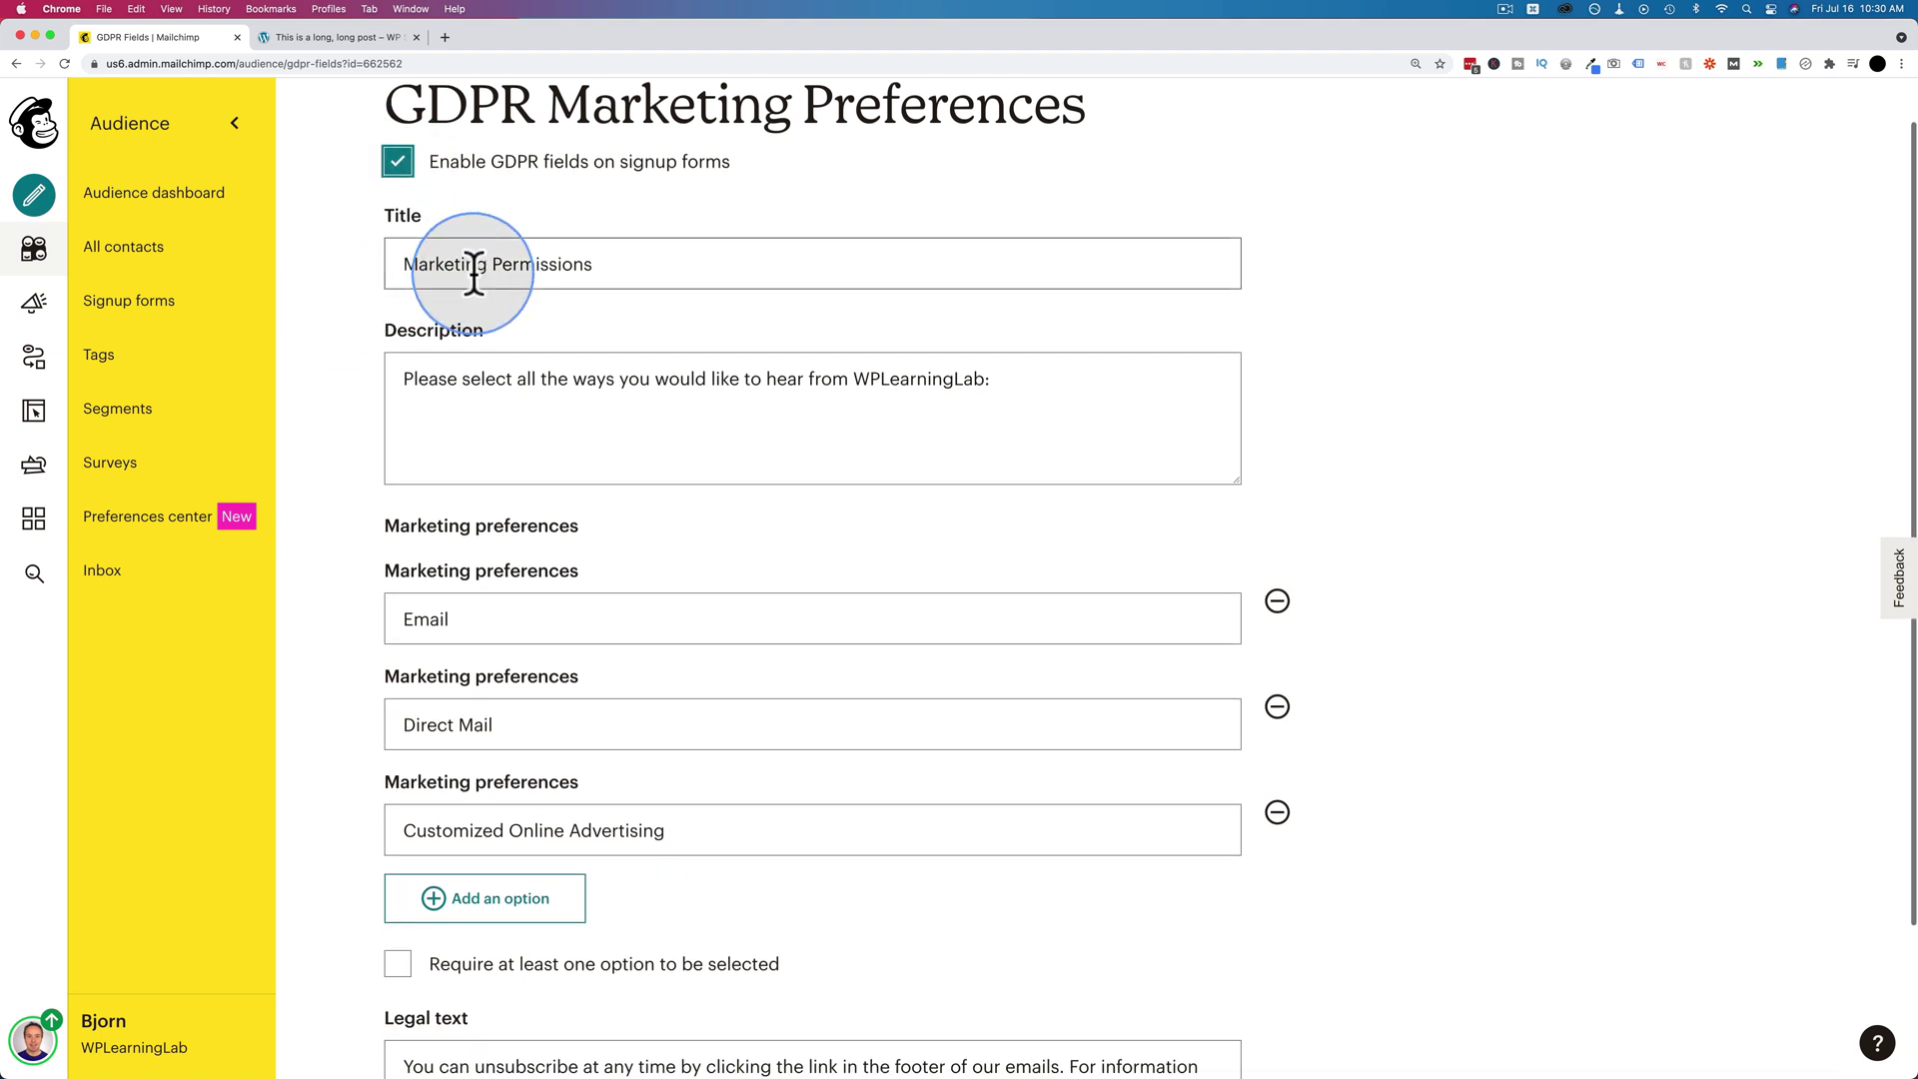
scroll(428, 470, "down", 3)
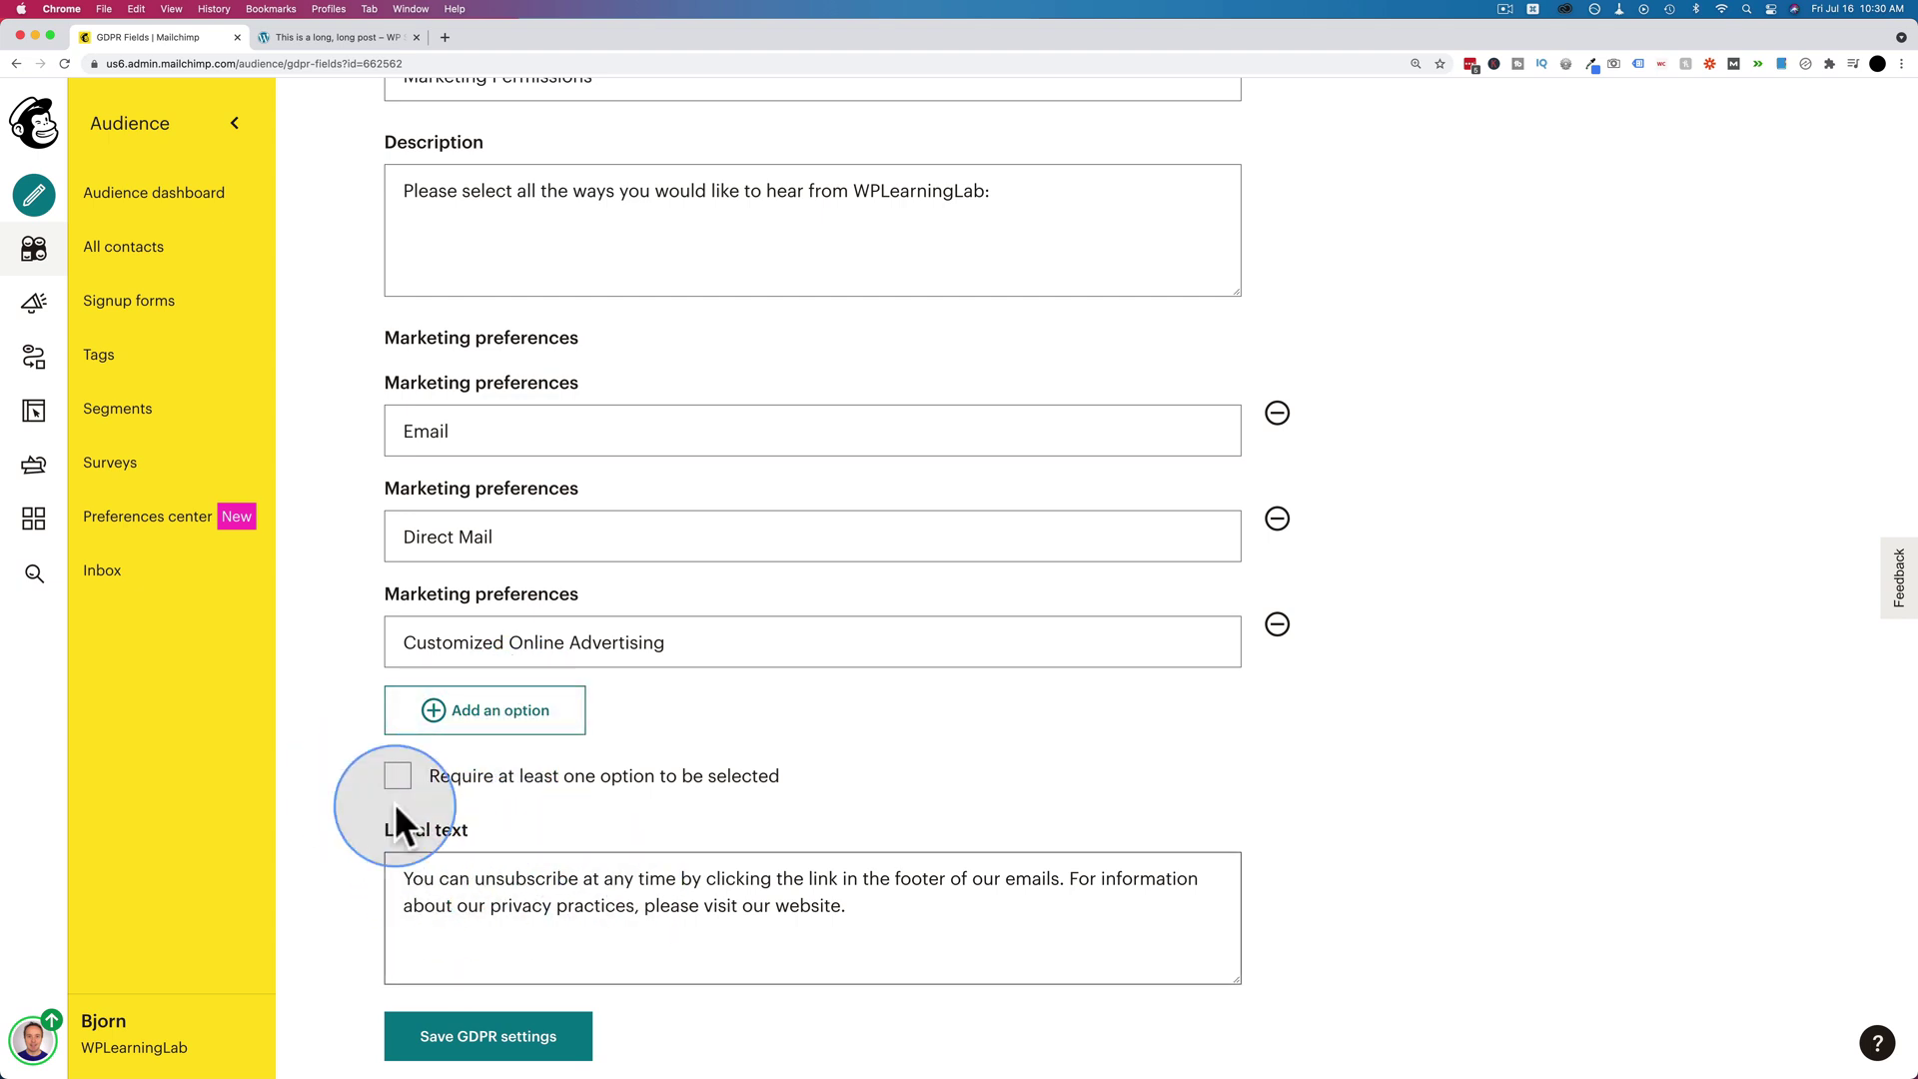
scroll(339, 589, "up", 5)
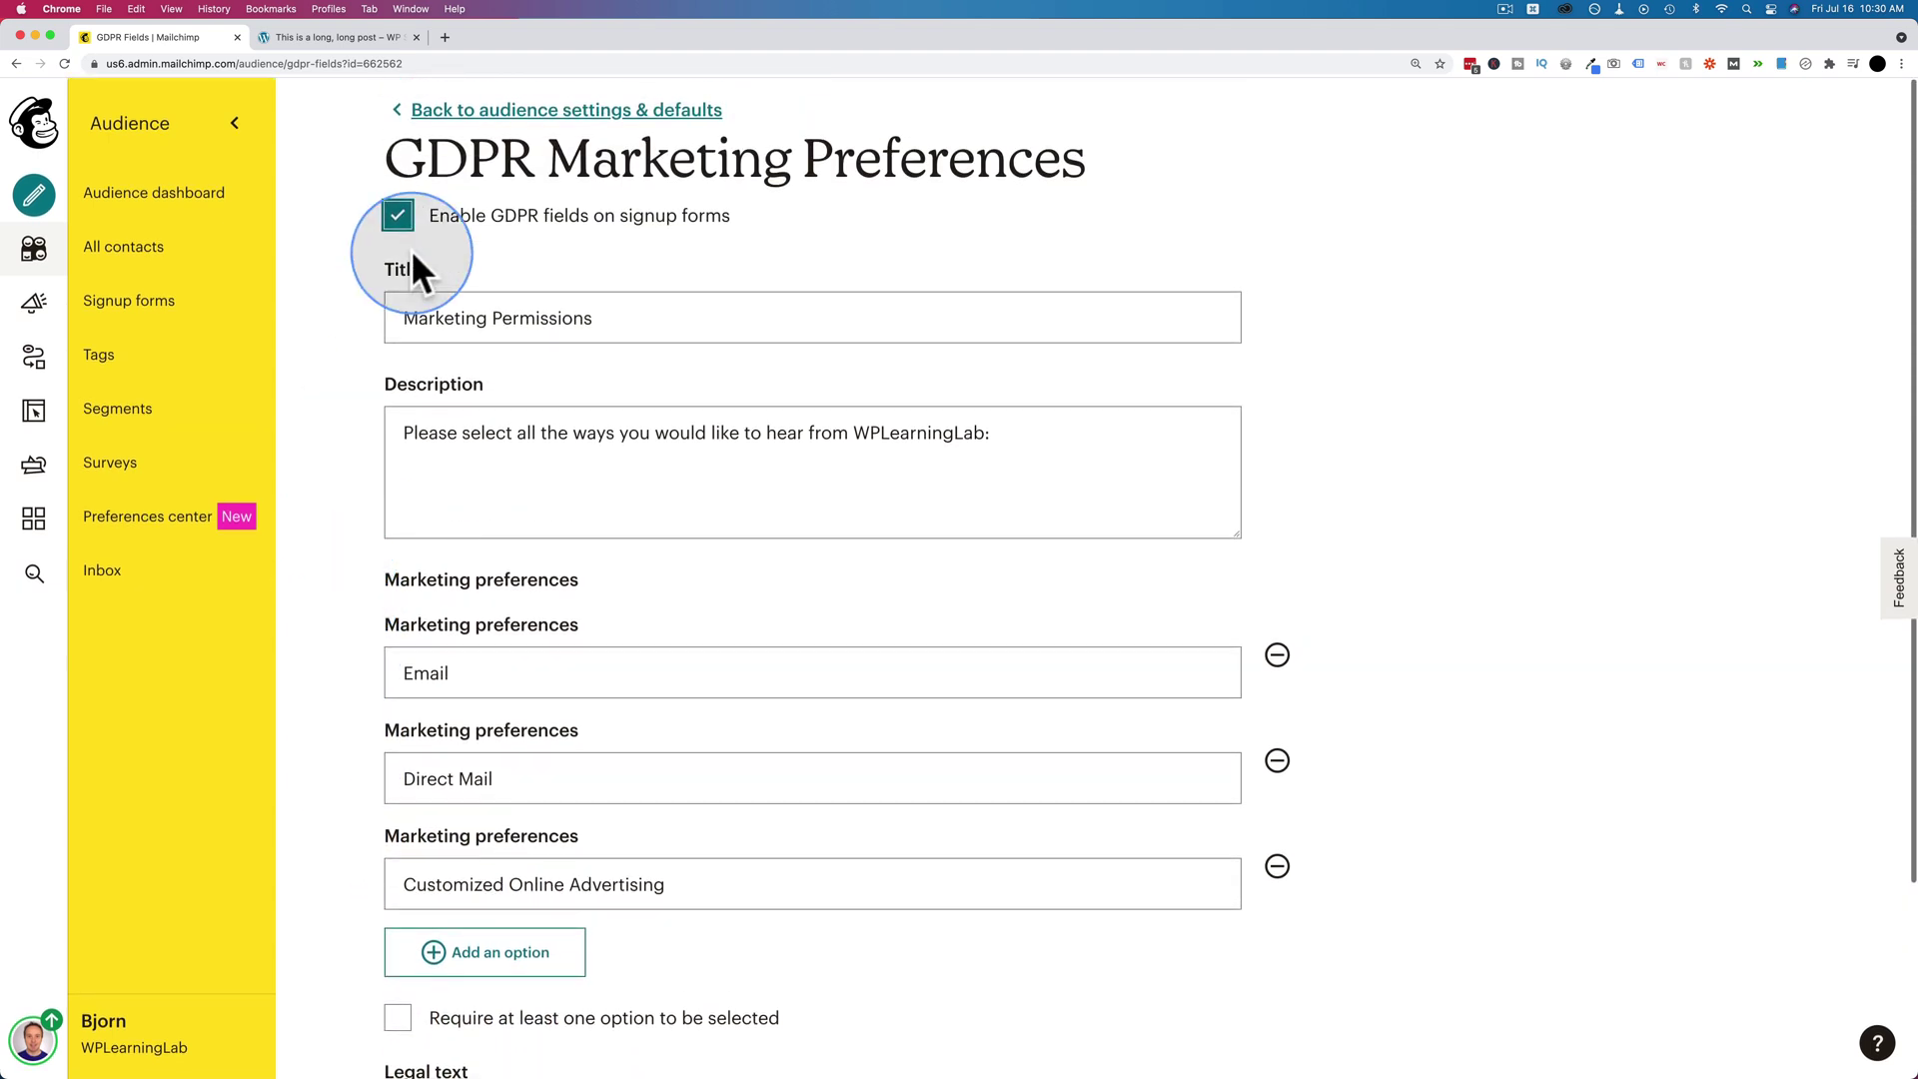
scroll(362, 639, "down", 5)
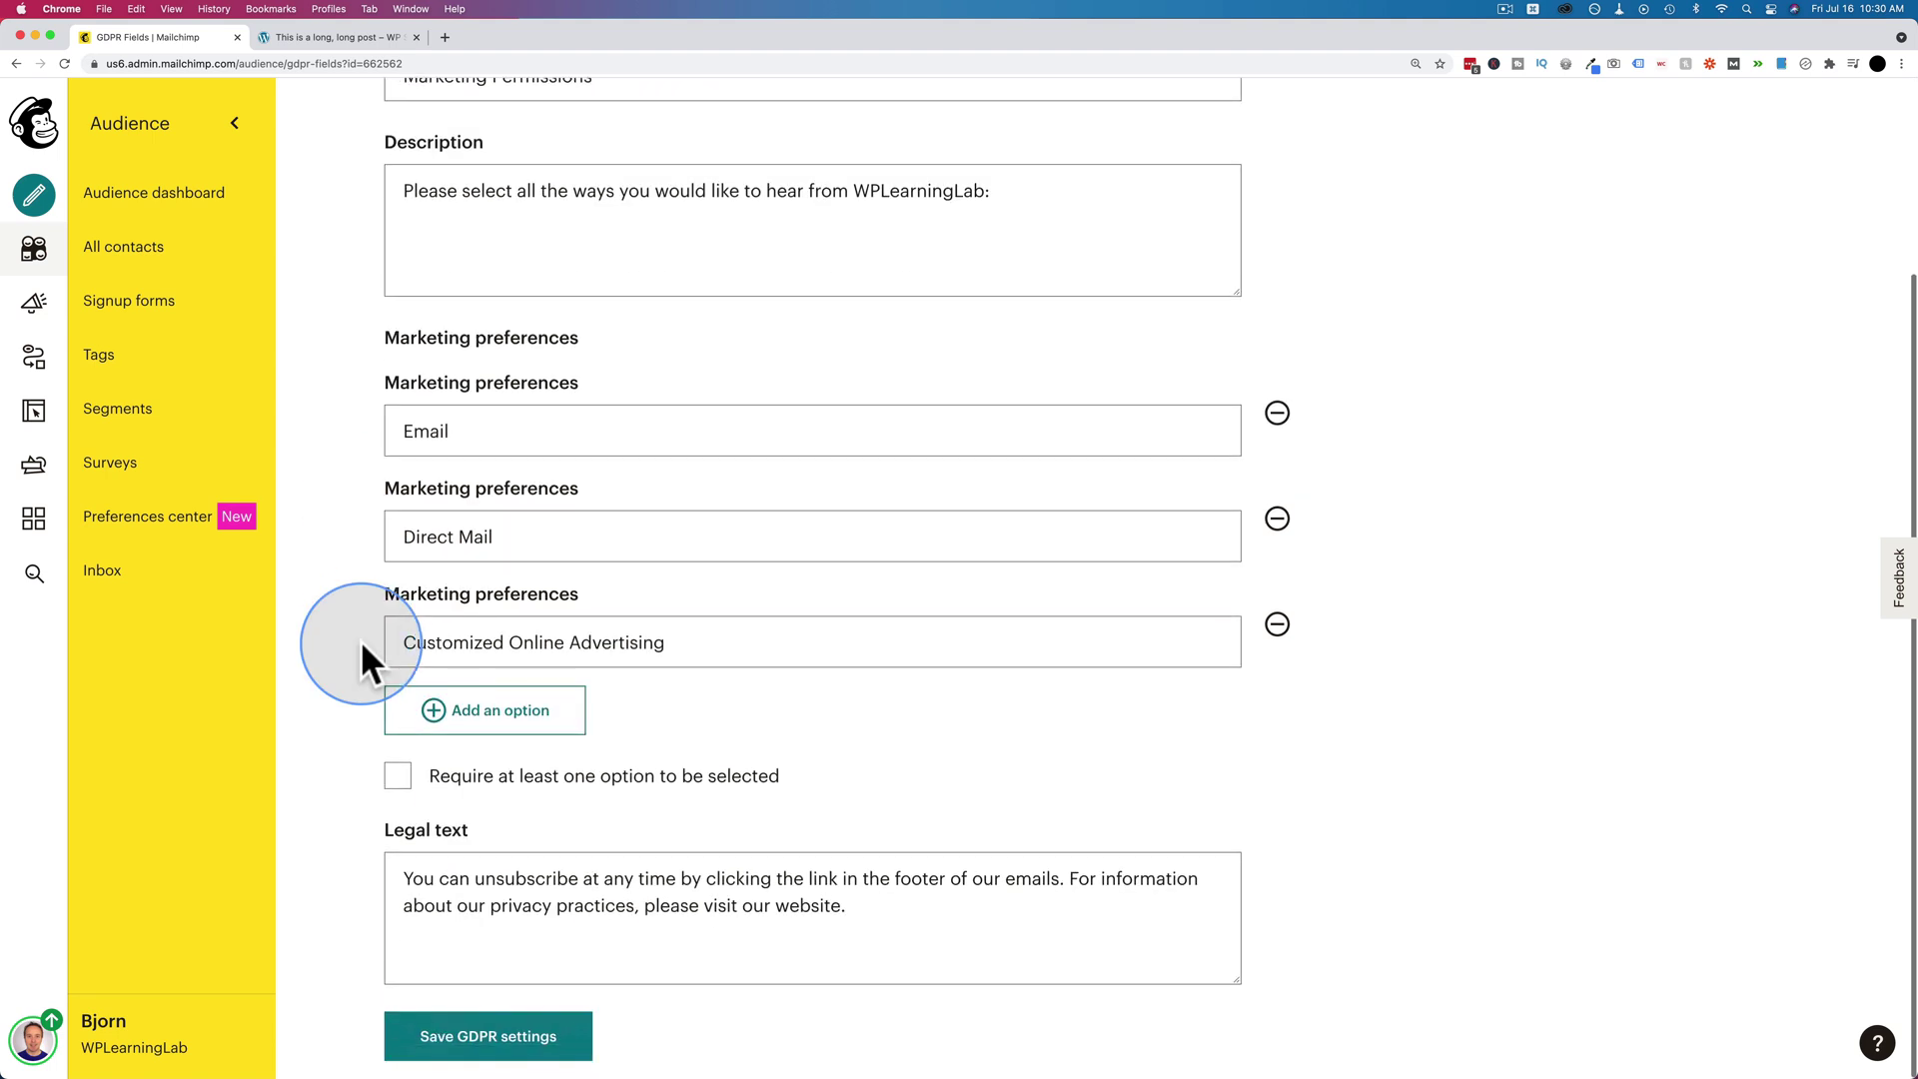
left_click(443, 1034)
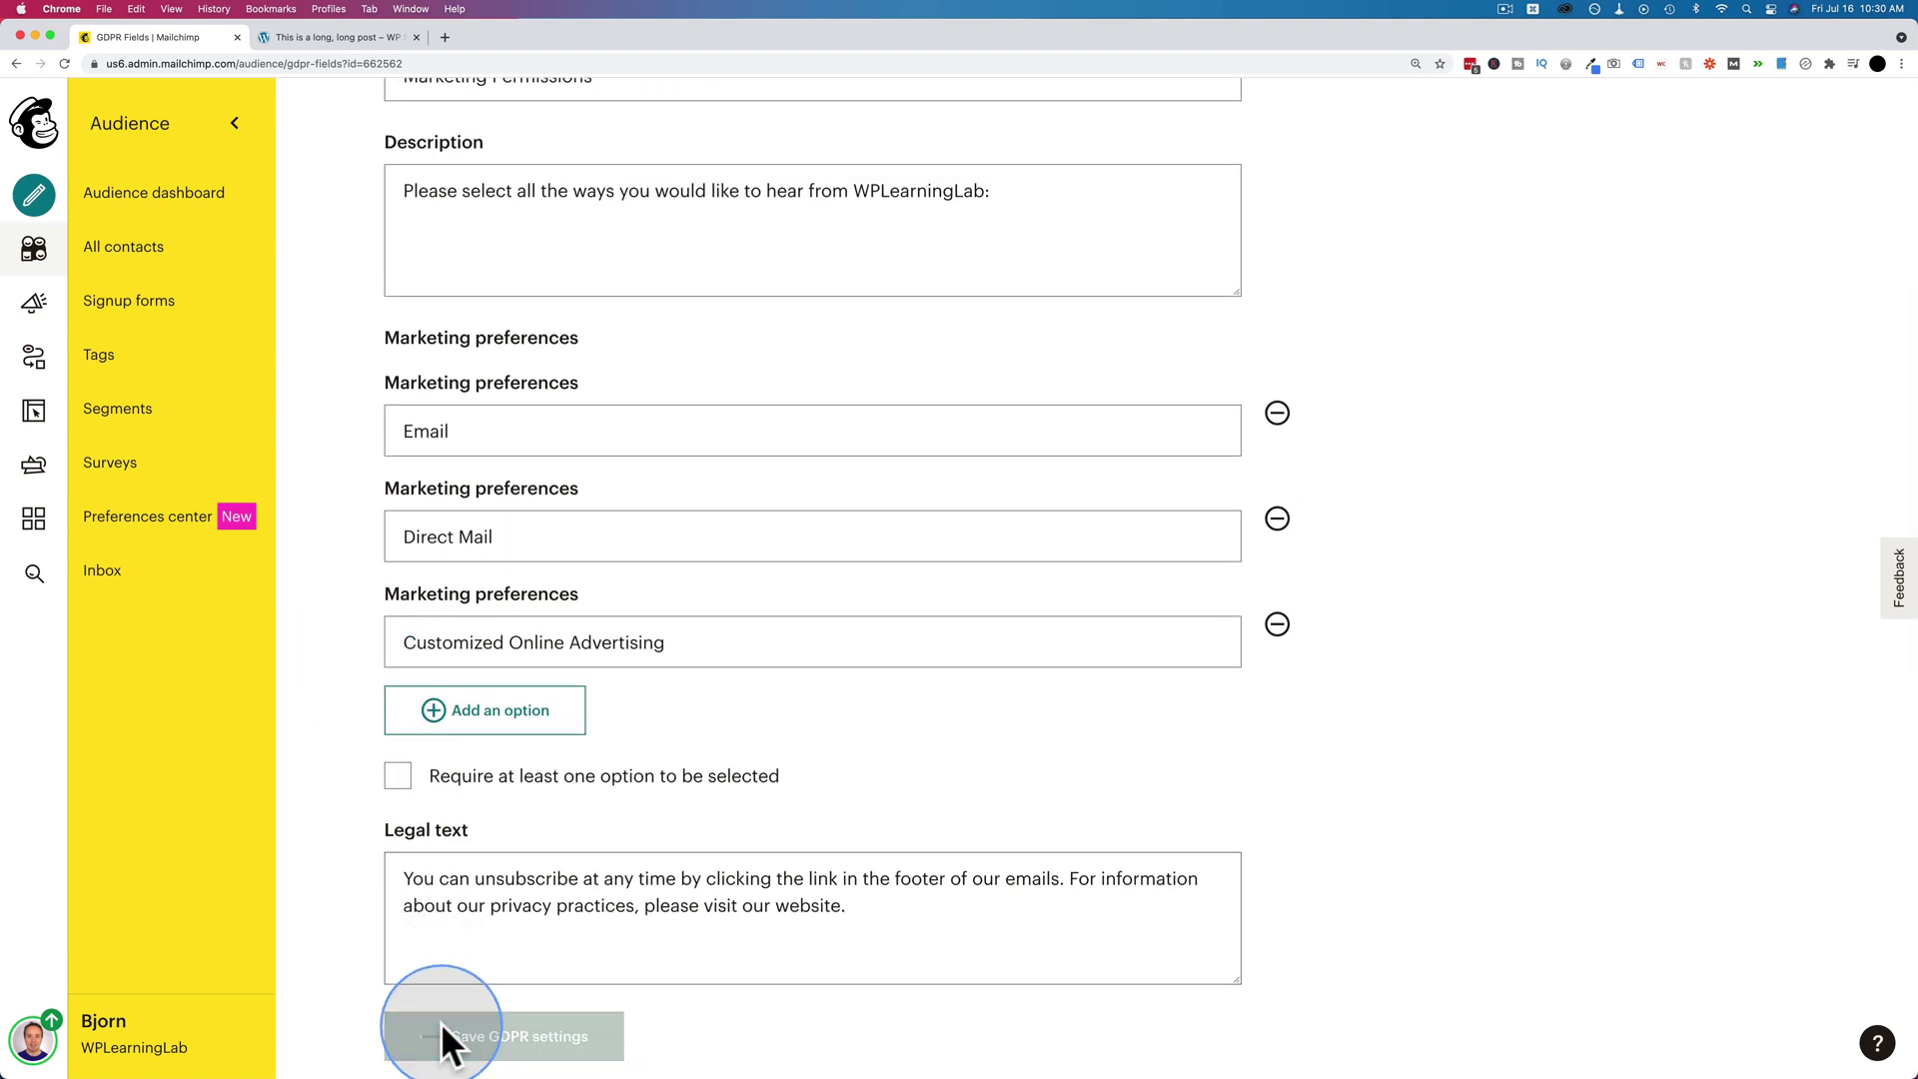
Reopen Embedded forms with only required fields, no interest groups and no format options.
left_click(124, 314)
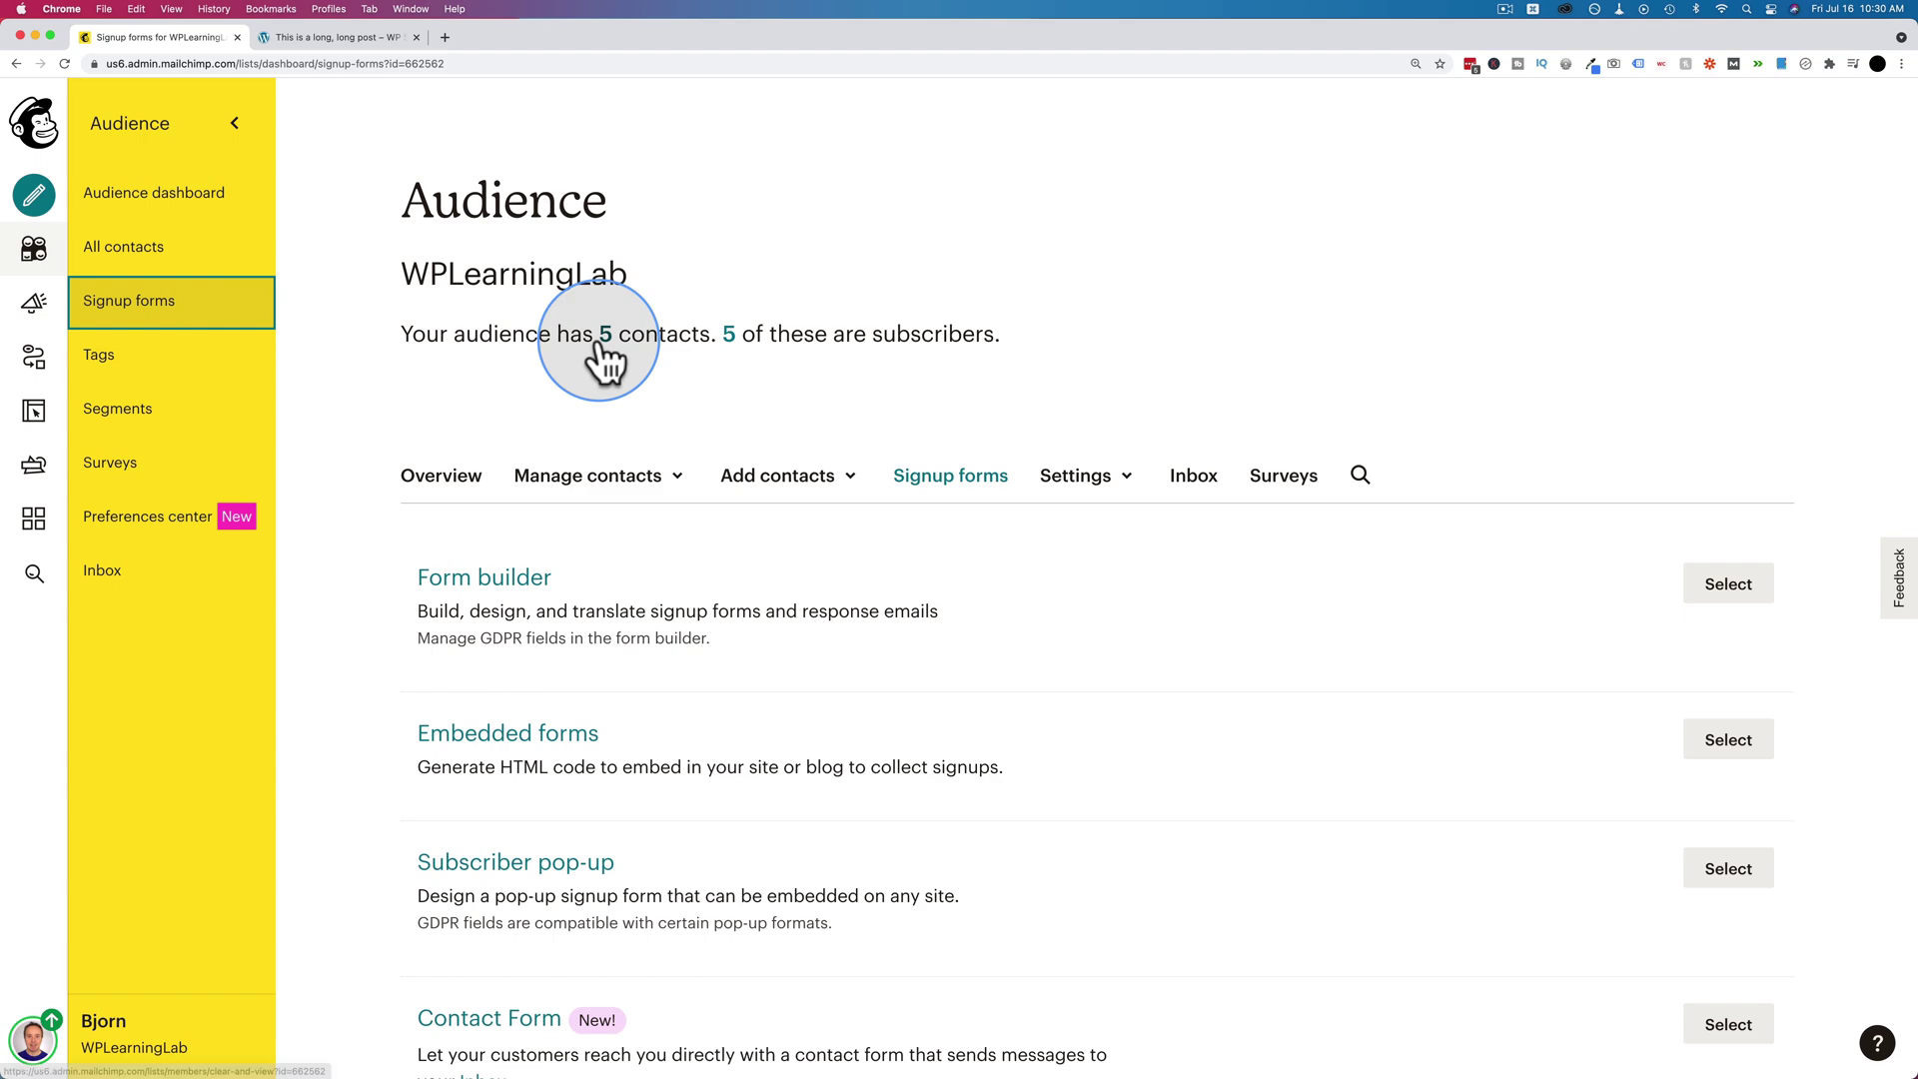
left_click(508, 735)
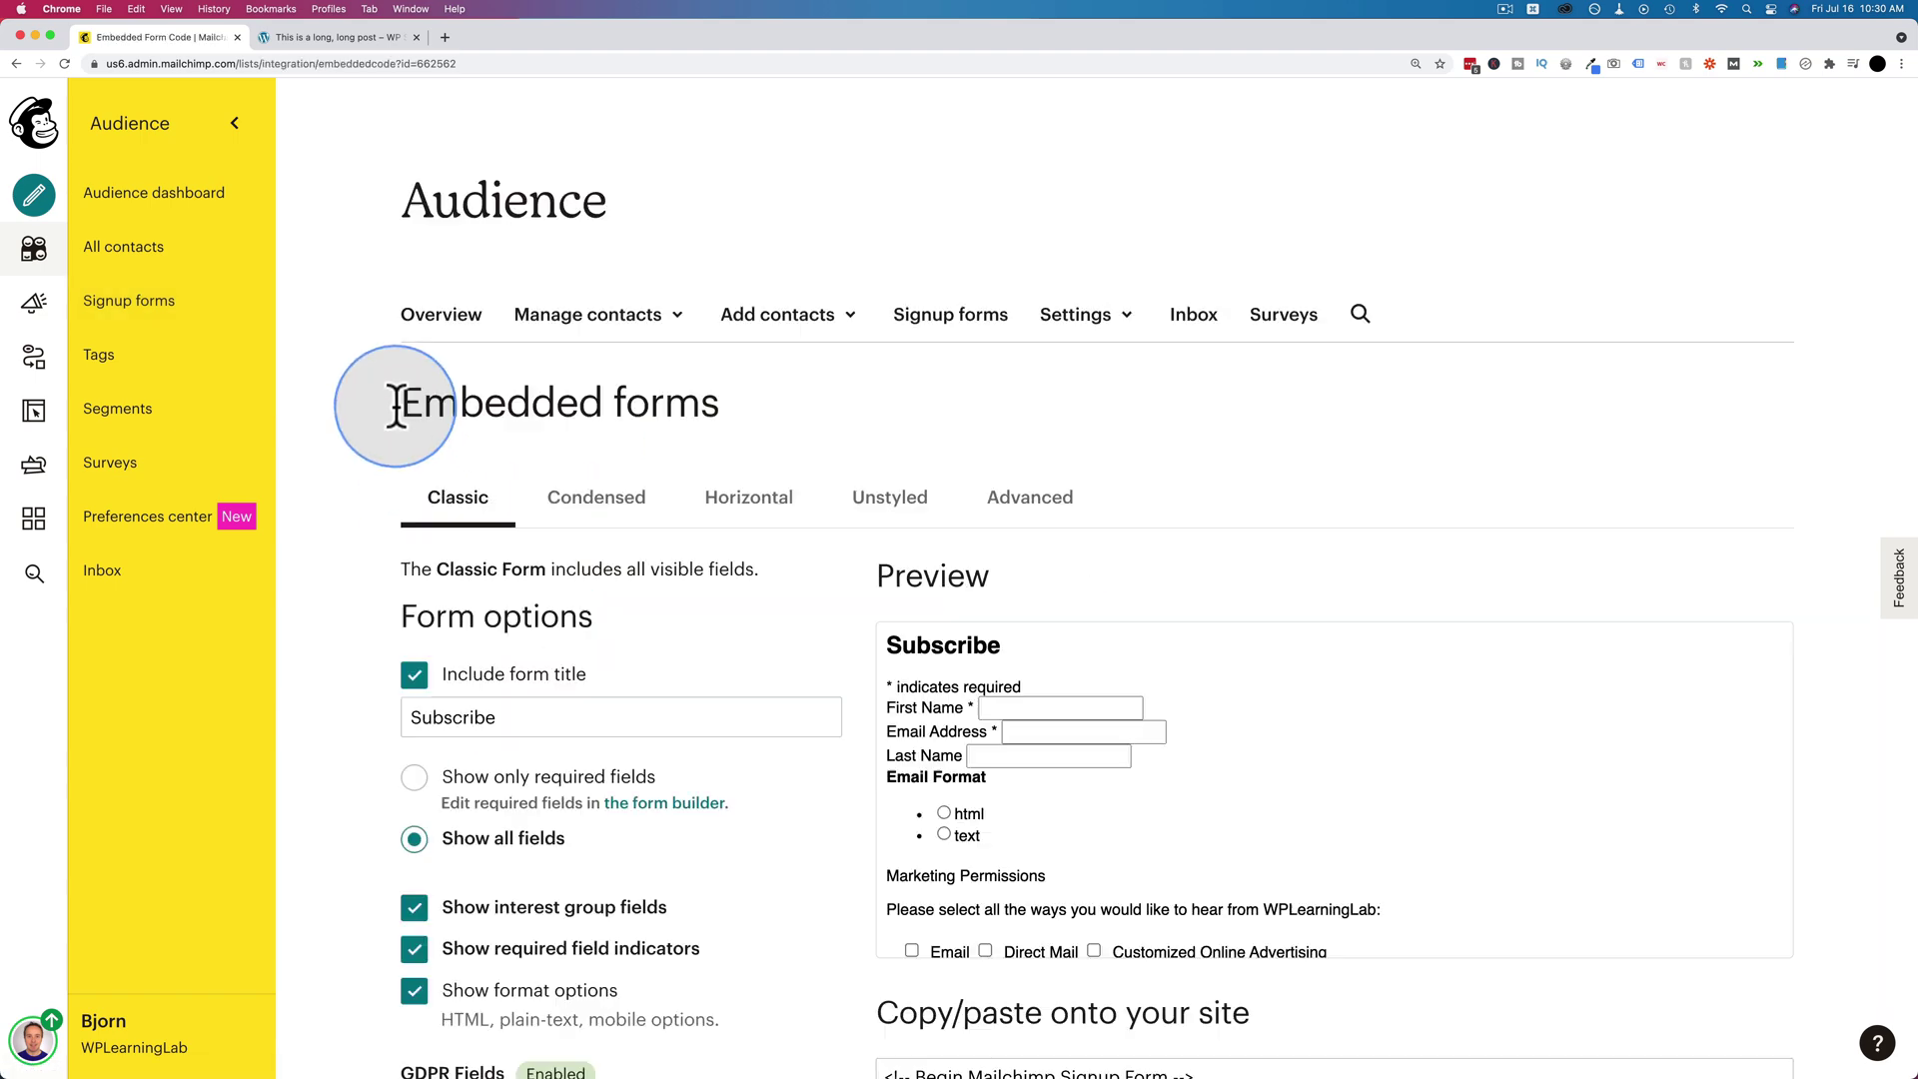
scroll(369, 405, "down", 6)
scroll(369, 405, "down", 3)
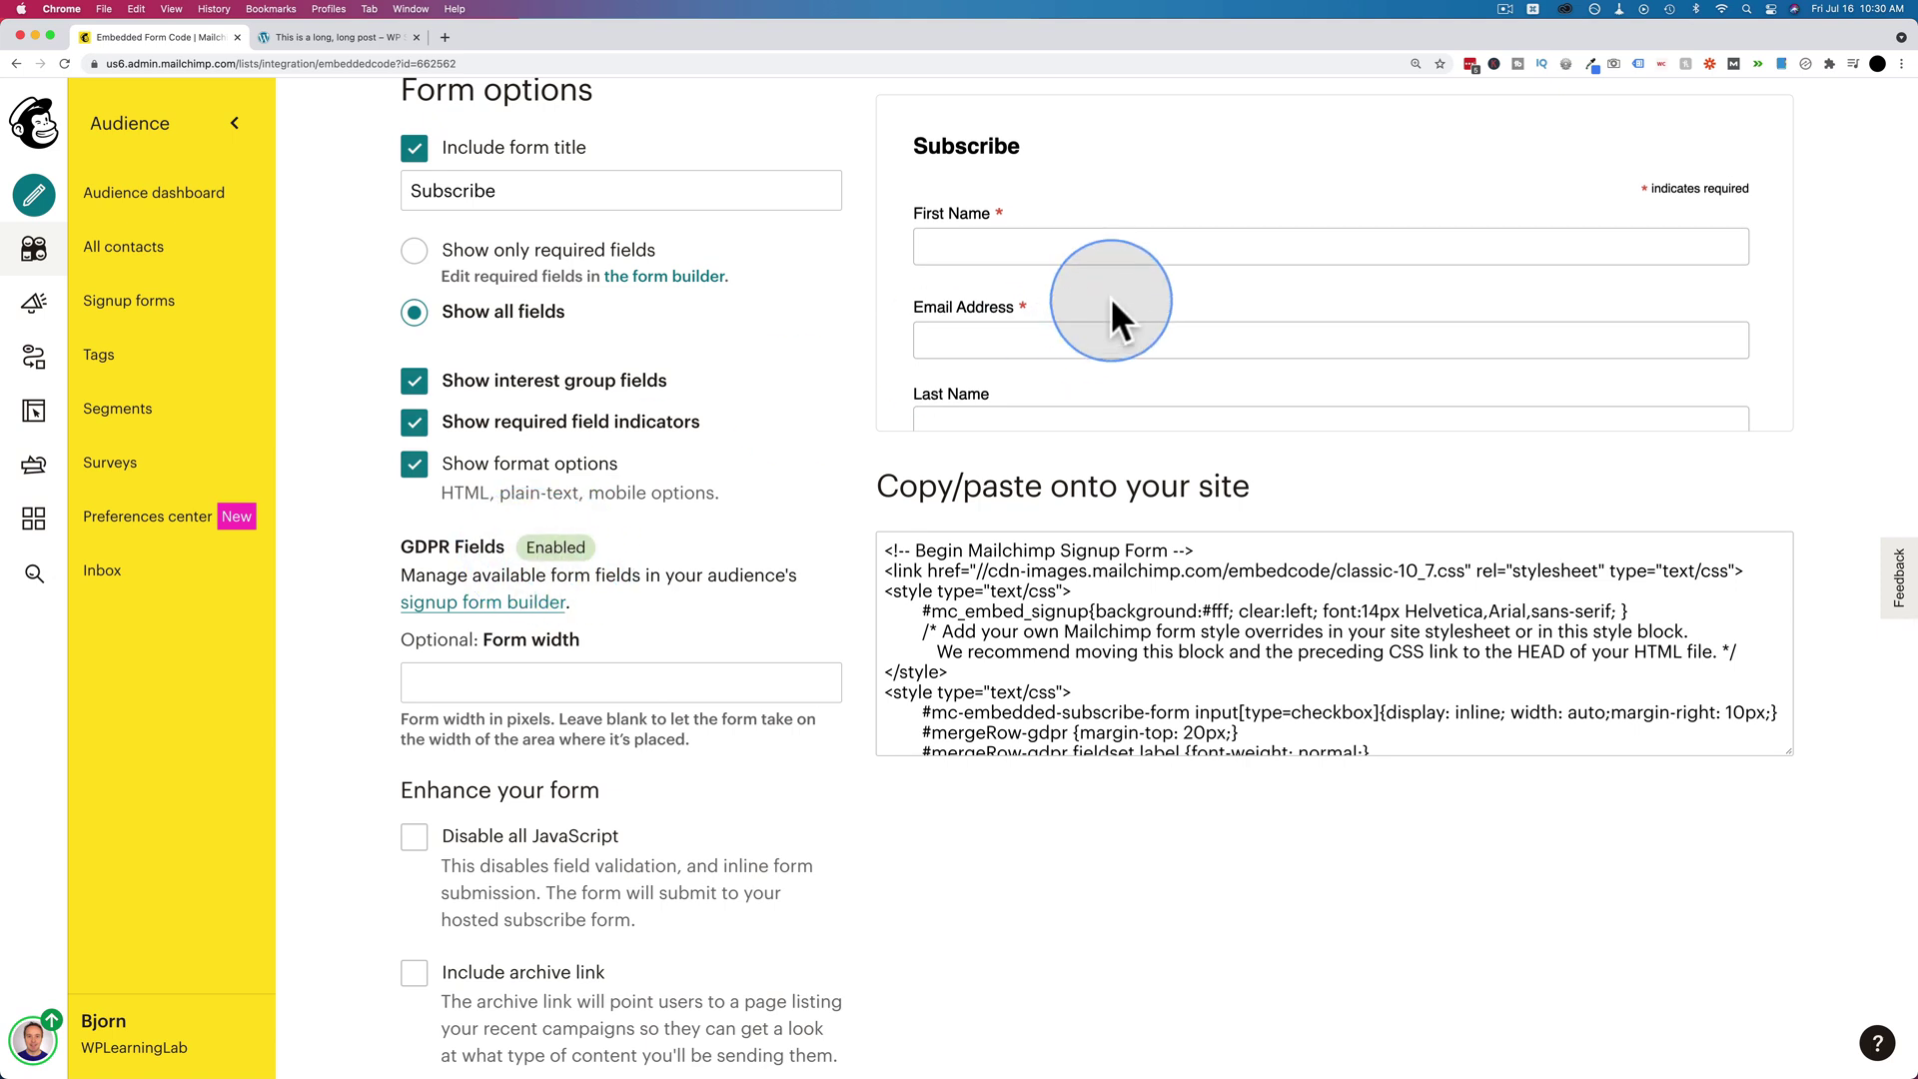
scroll(1111, 297, "down", 1)
left_click(415, 254)
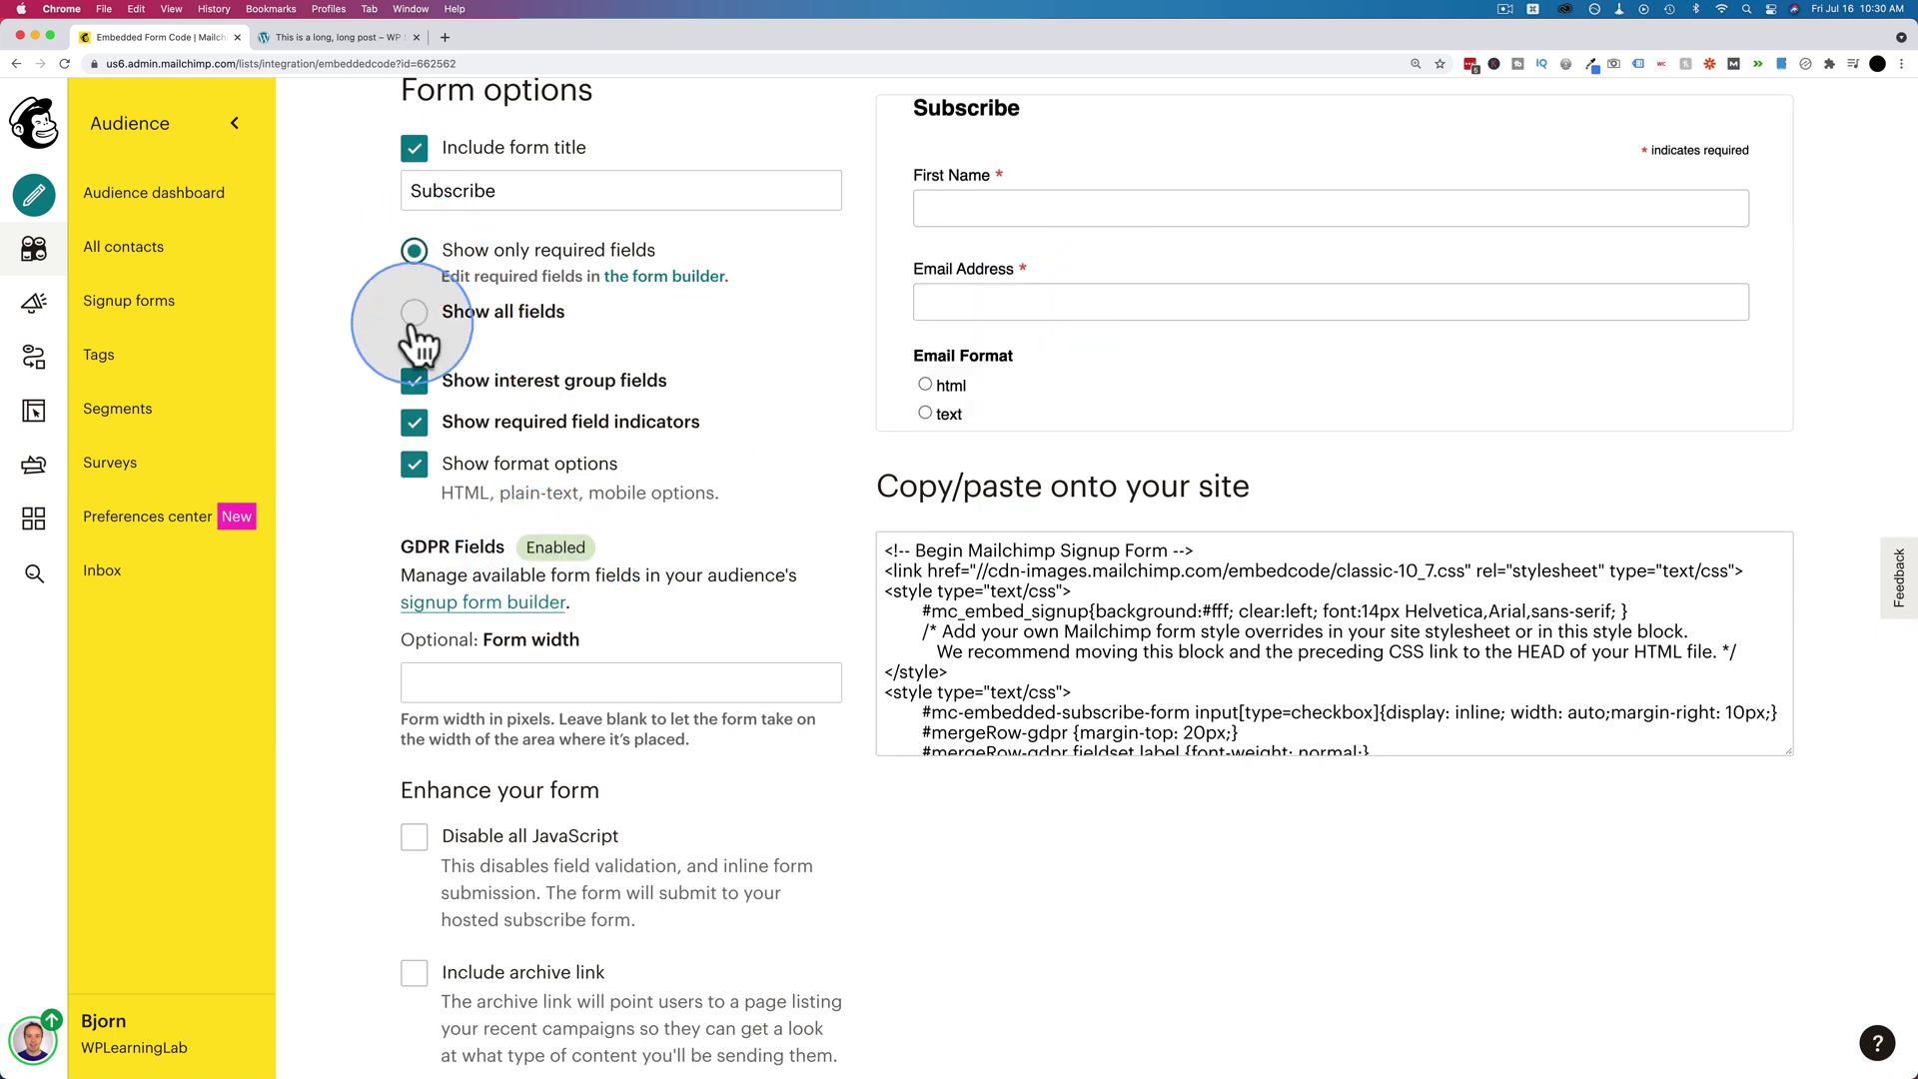
left_click(415, 382)
left_click(415, 465)
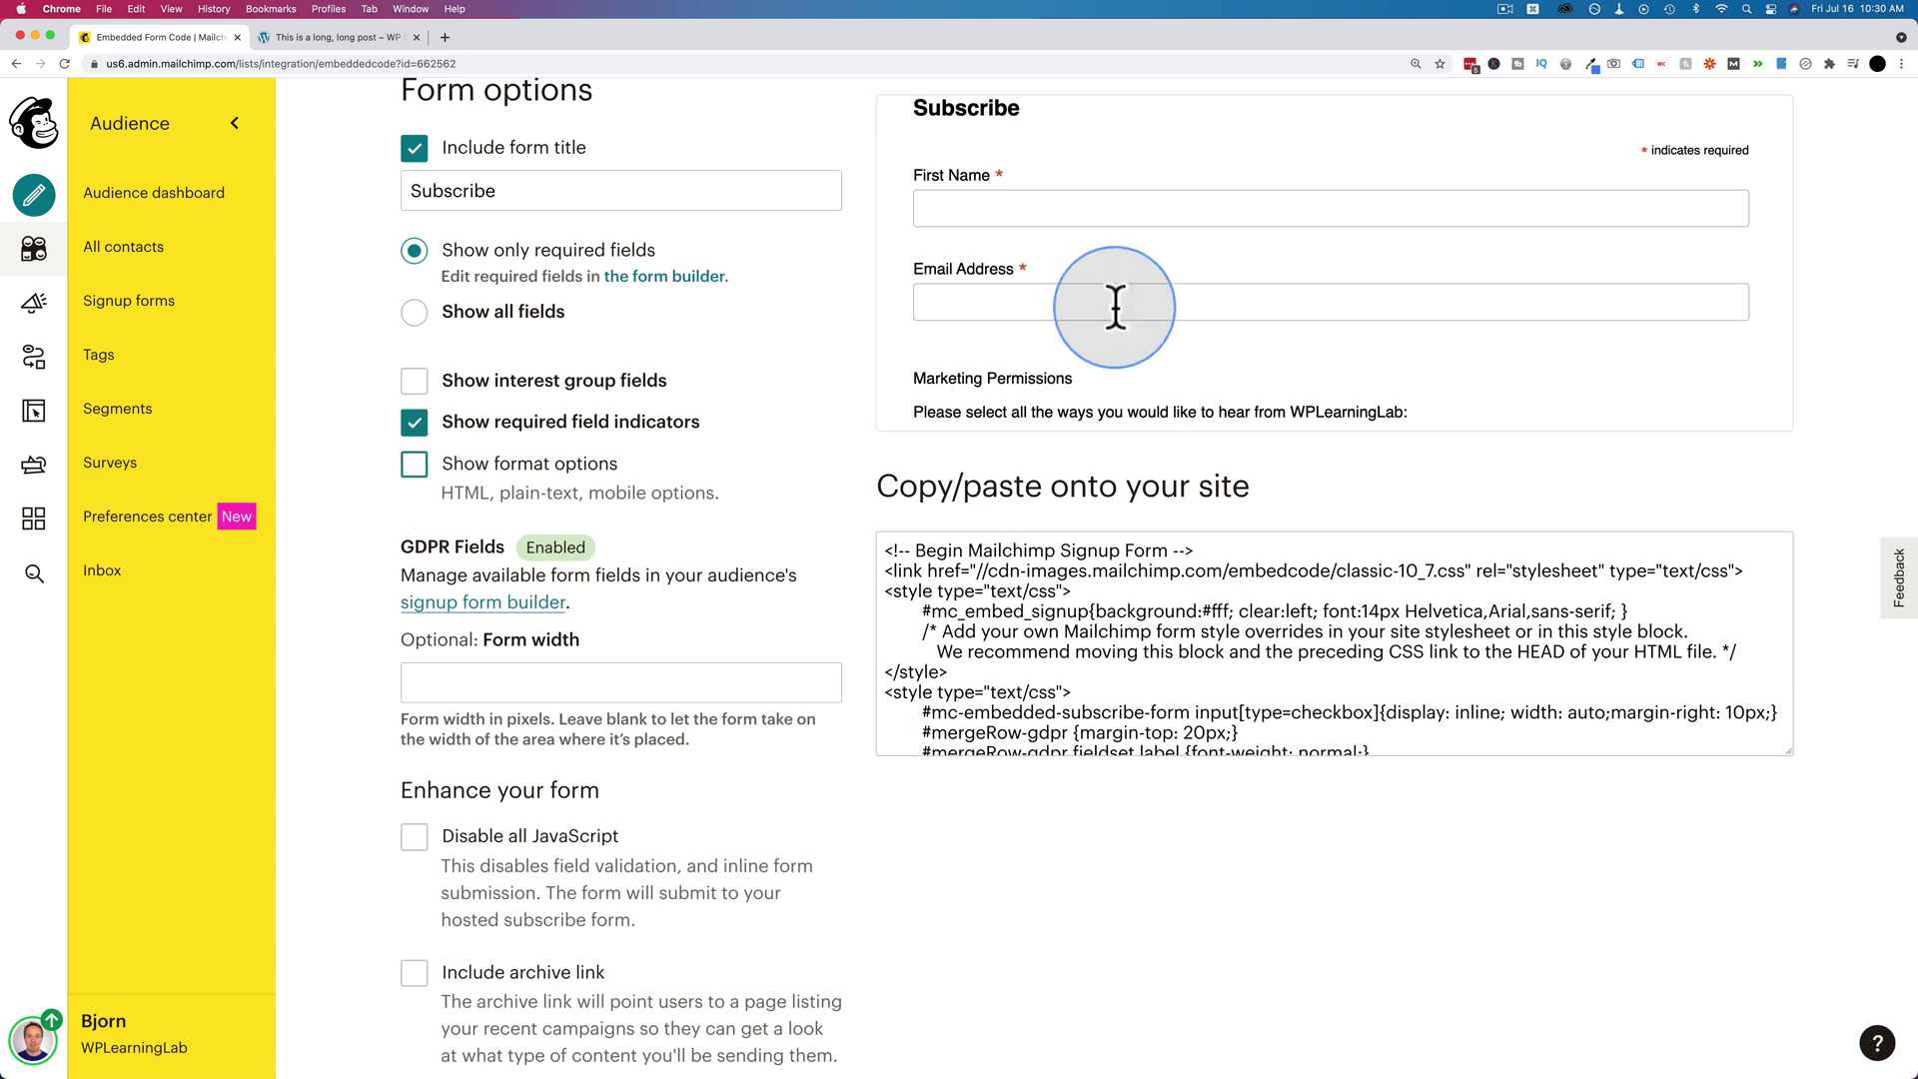
Copy the full embed code, including the Marketing Permissions checkboxes.
scroll(1157, 292, "down", 3)
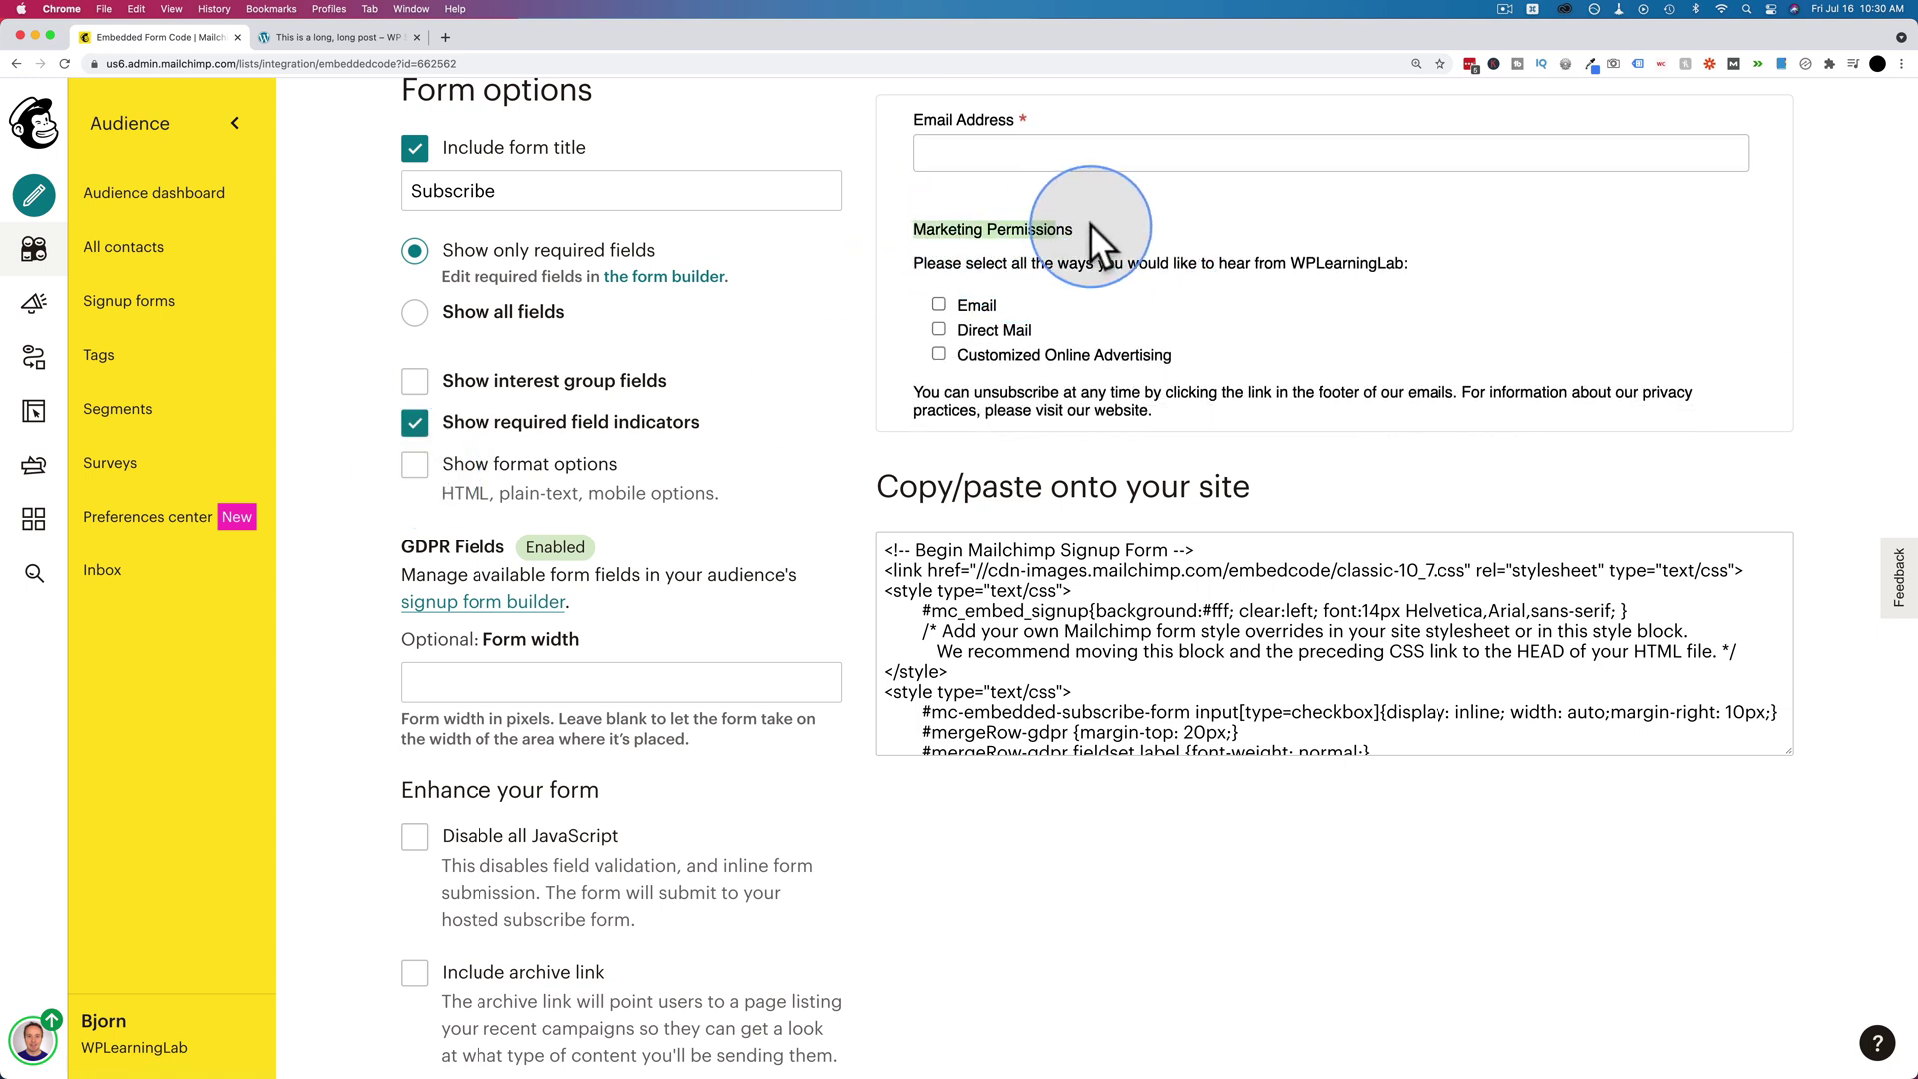
scroll(1130, 284, "down", 3)
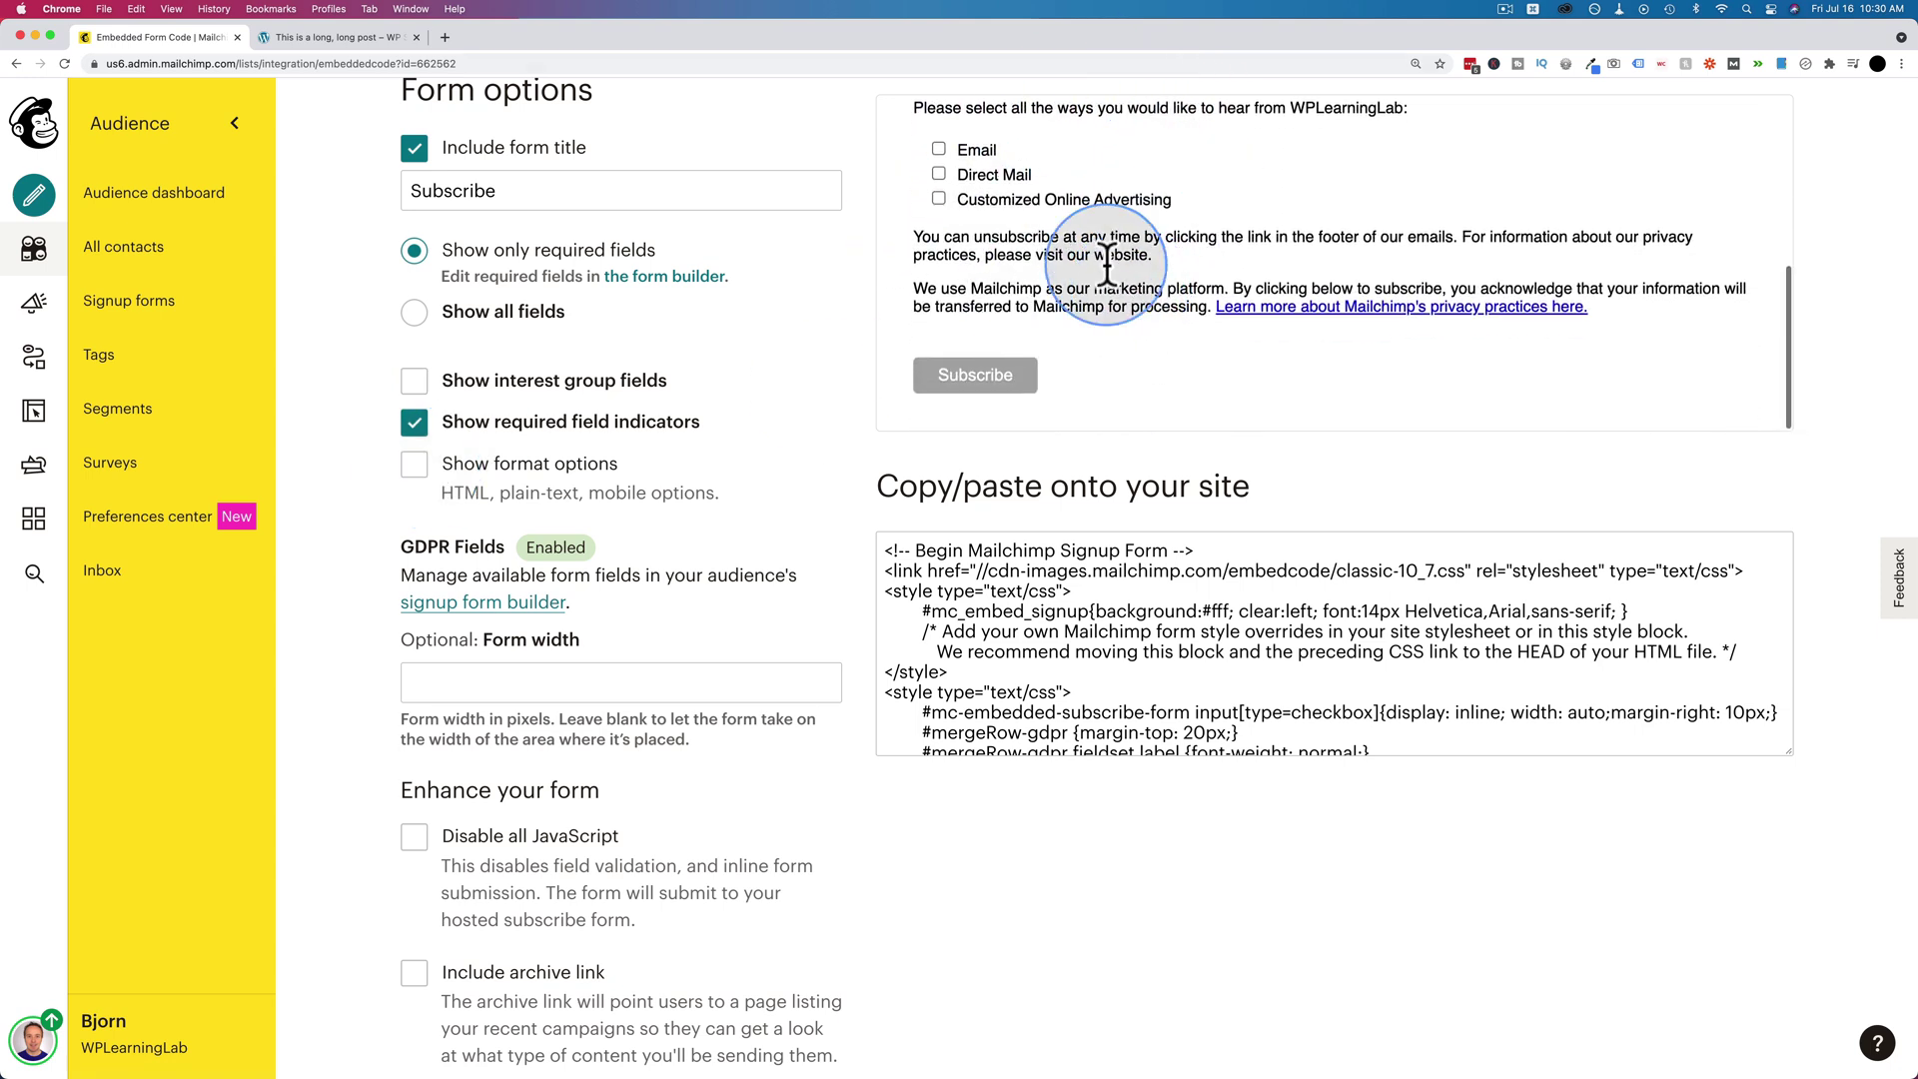
scroll(1130, 284, "up", 2)
triple_click(1017, 166)
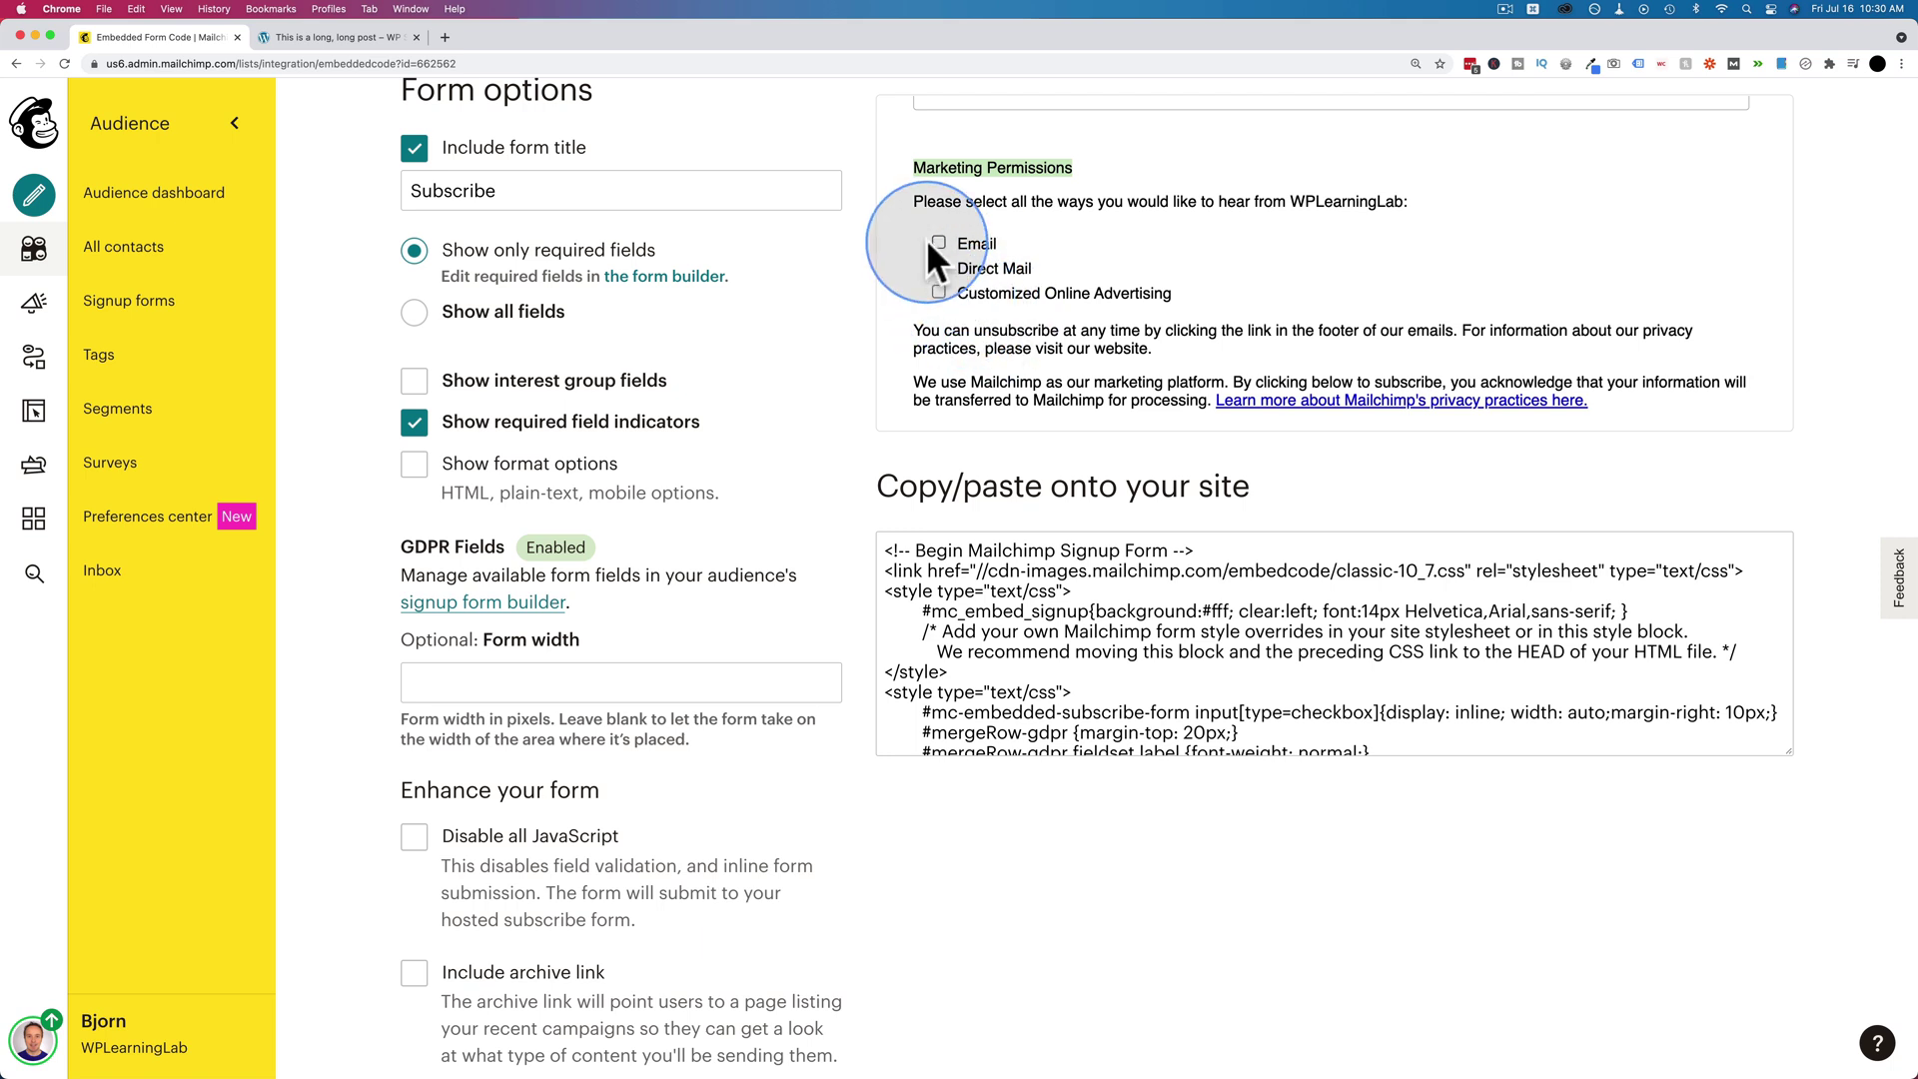
left_click(1196, 609)
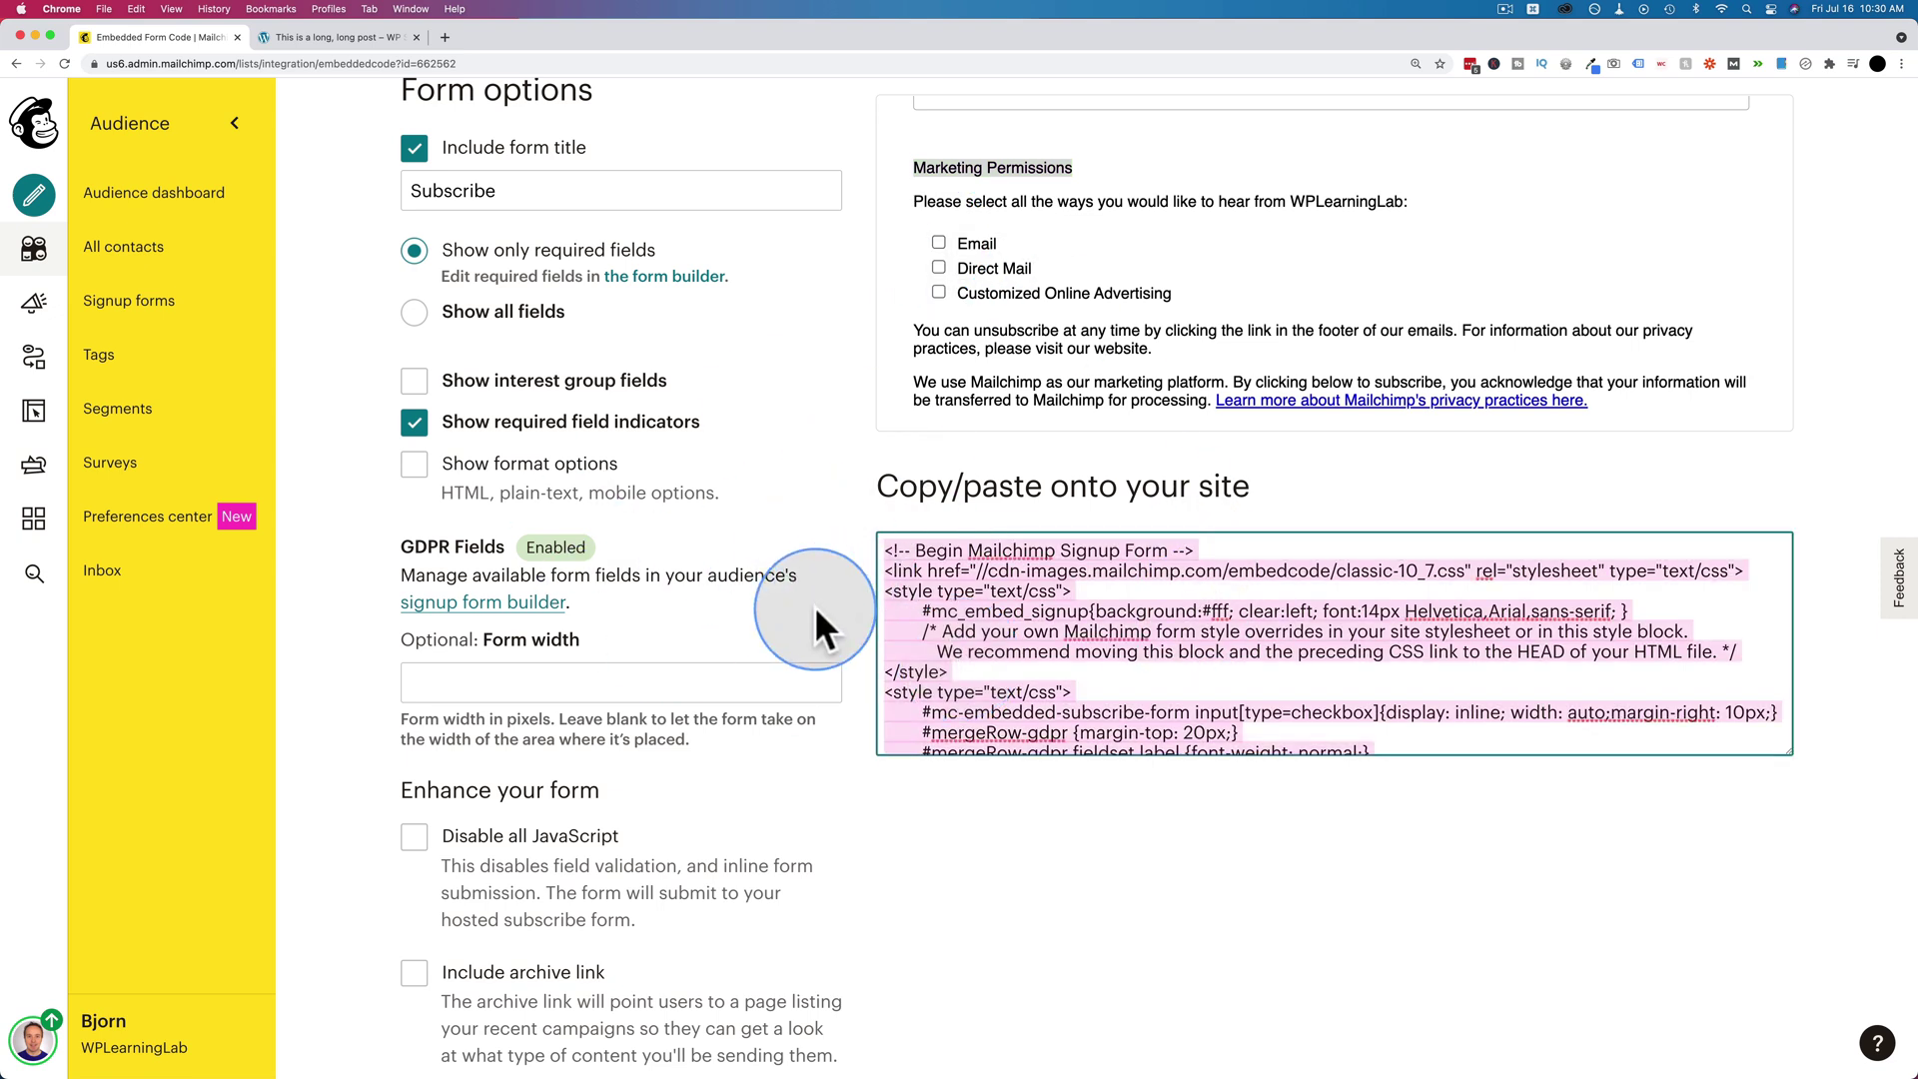
right_click(1033, 610)
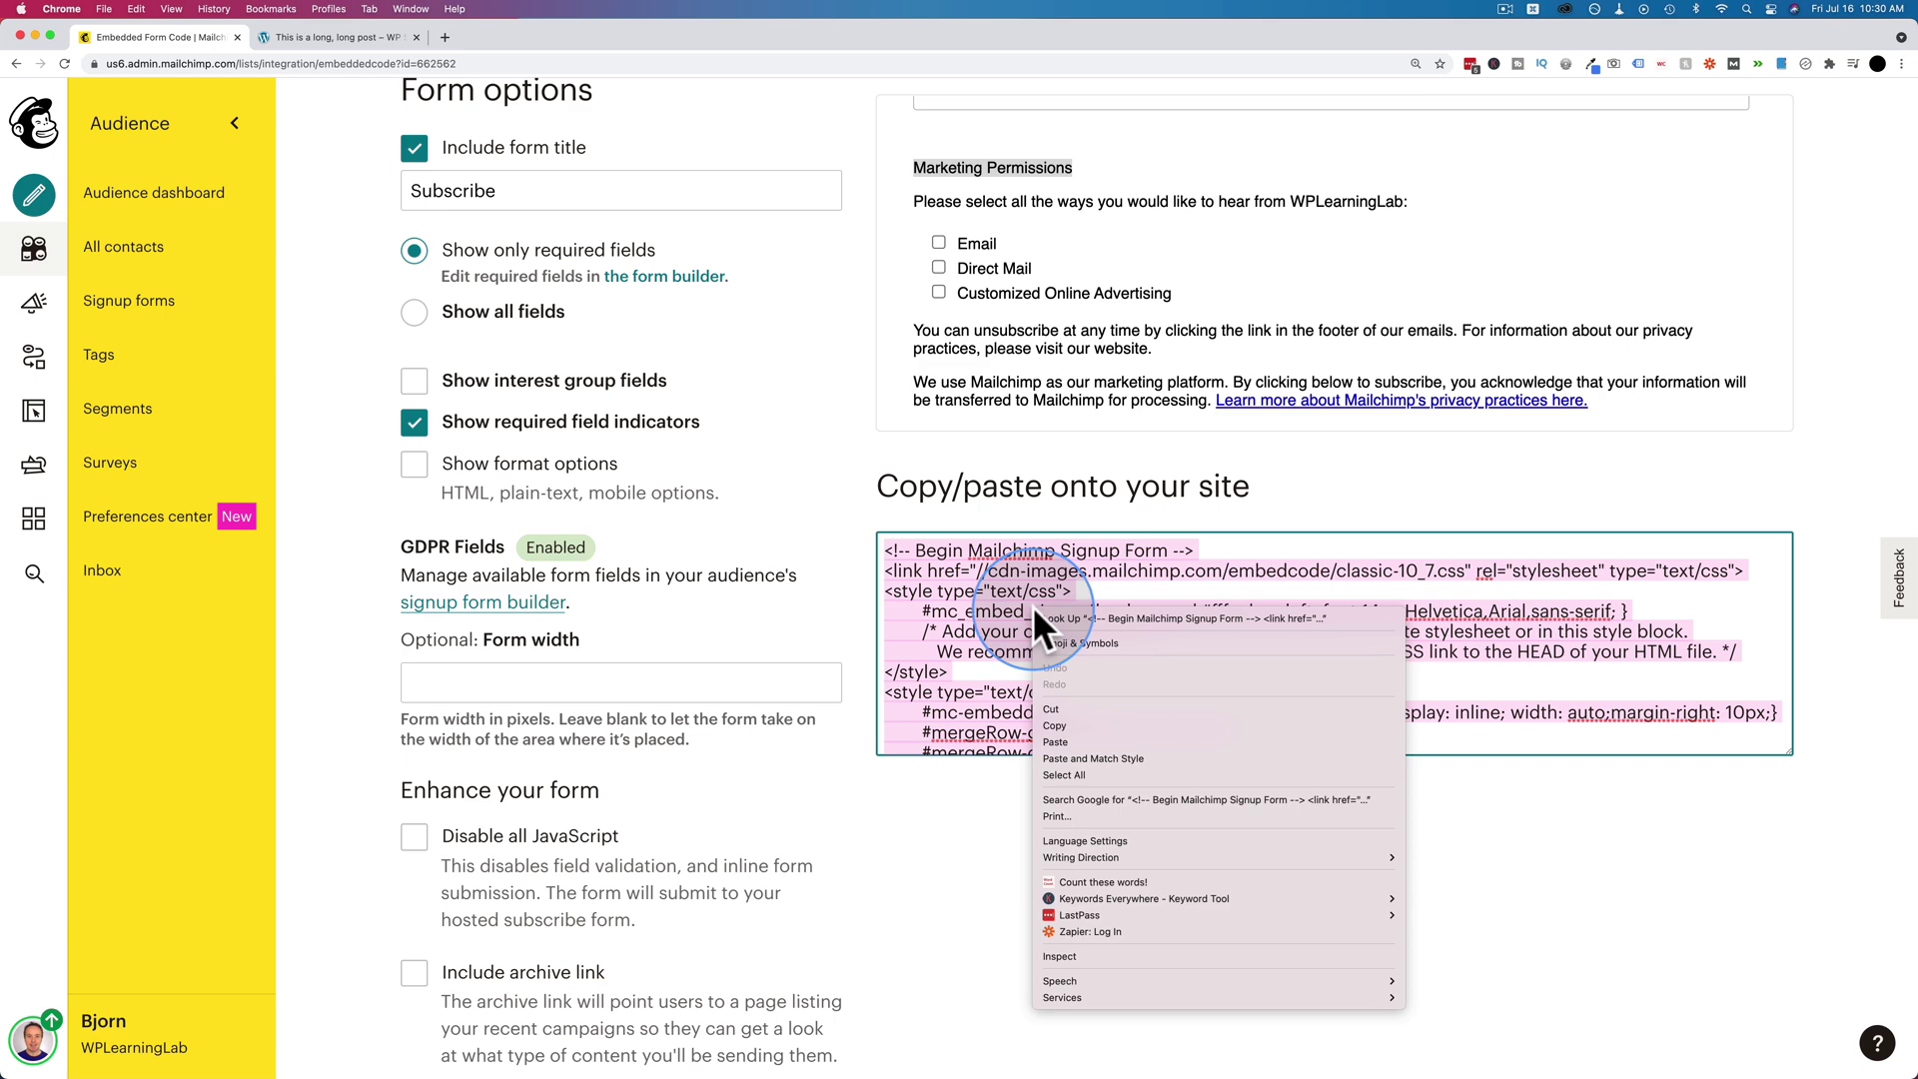
left_click(1073, 720)
Paste the Mailchimp embed code into a new Custom HTML block between paragraphs, update the post, and view it.
left_click(368, 30)
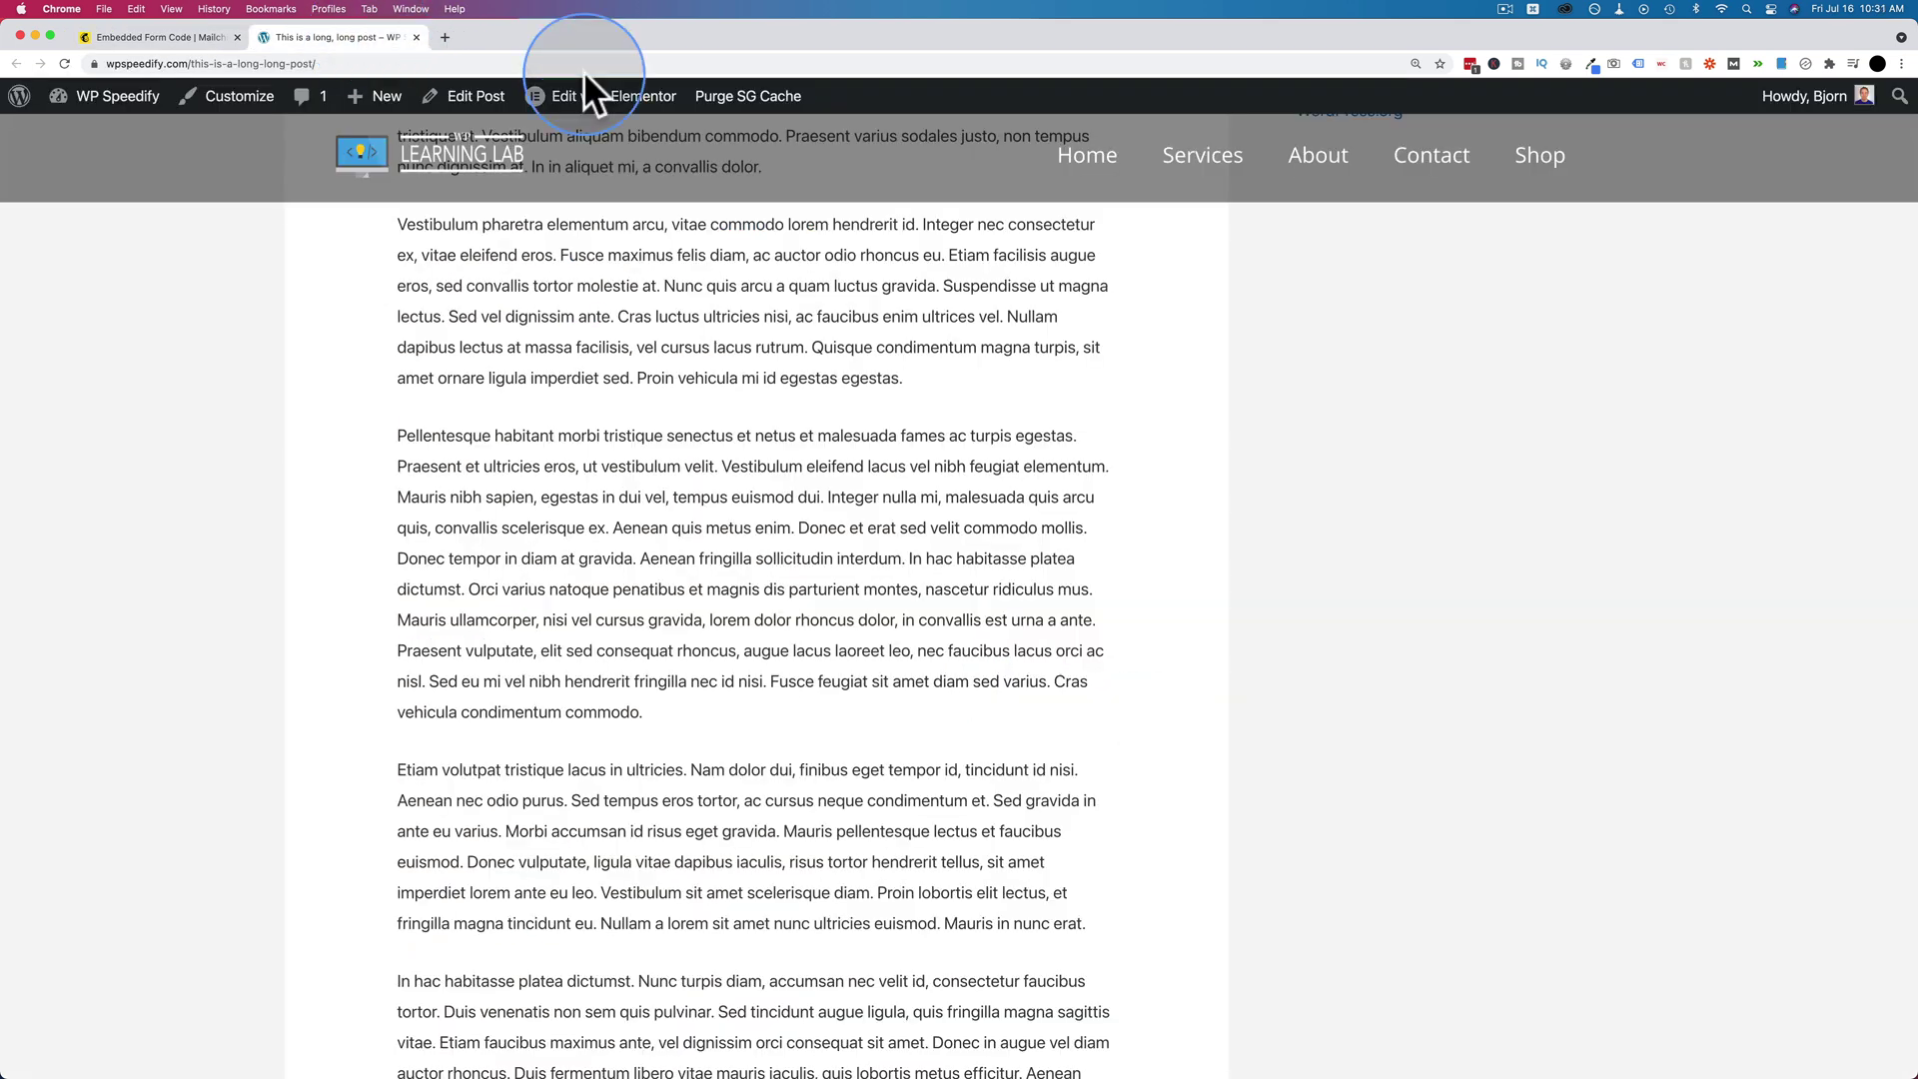
left_click(479, 113)
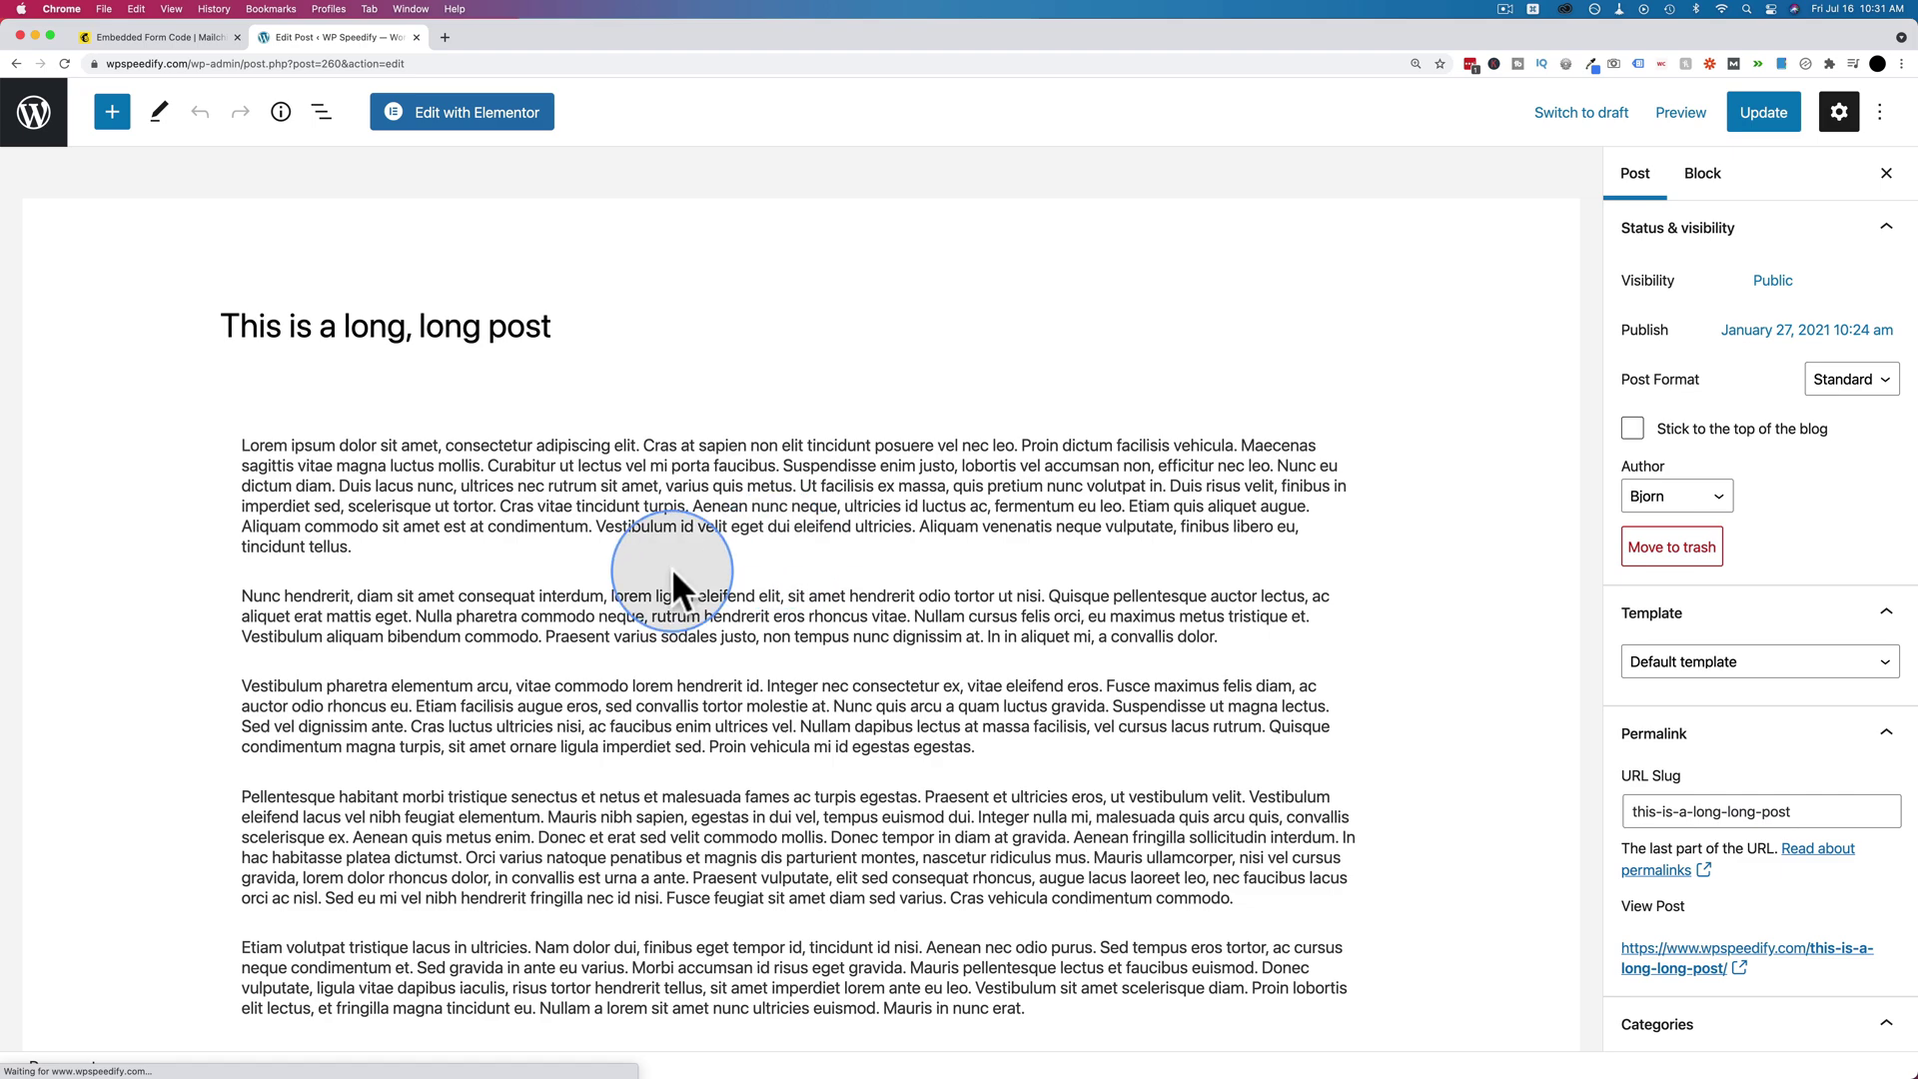
scroll(639, 569, "down", 5)
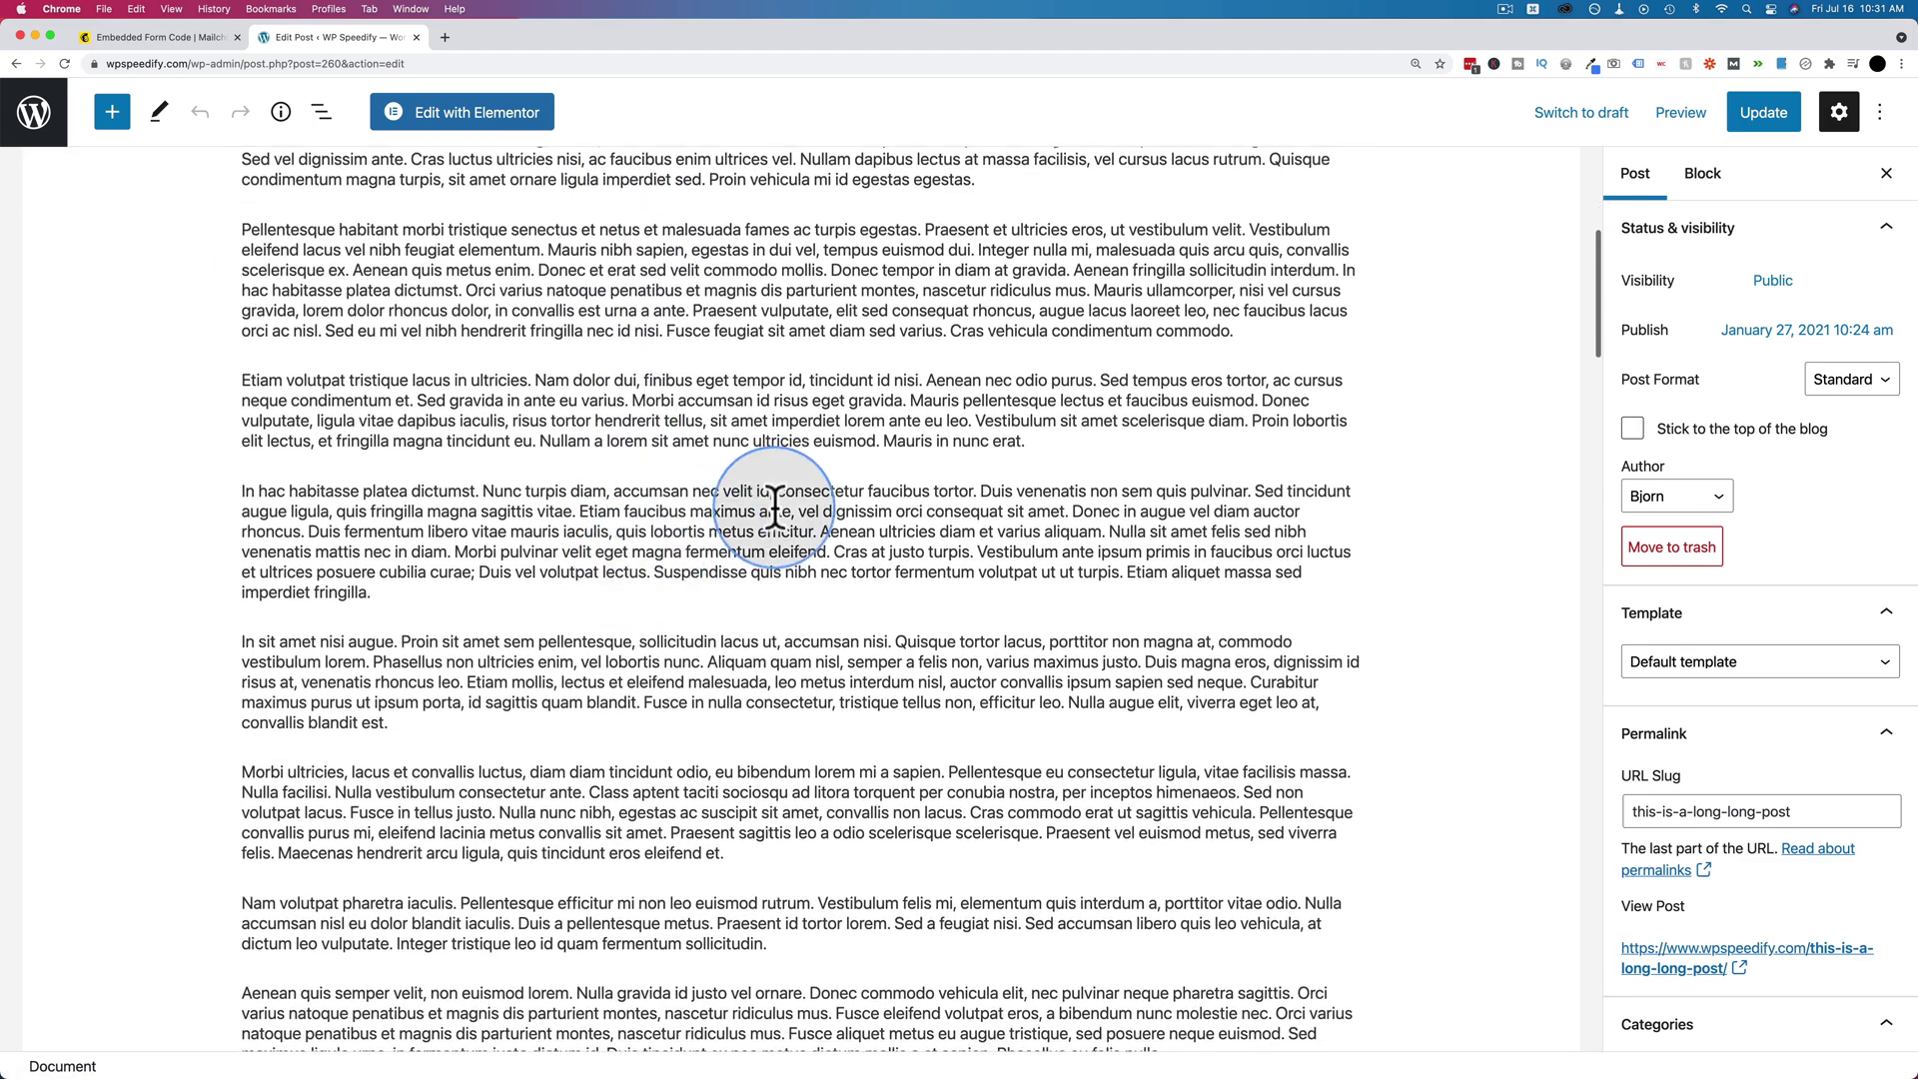
left_click(803, 468)
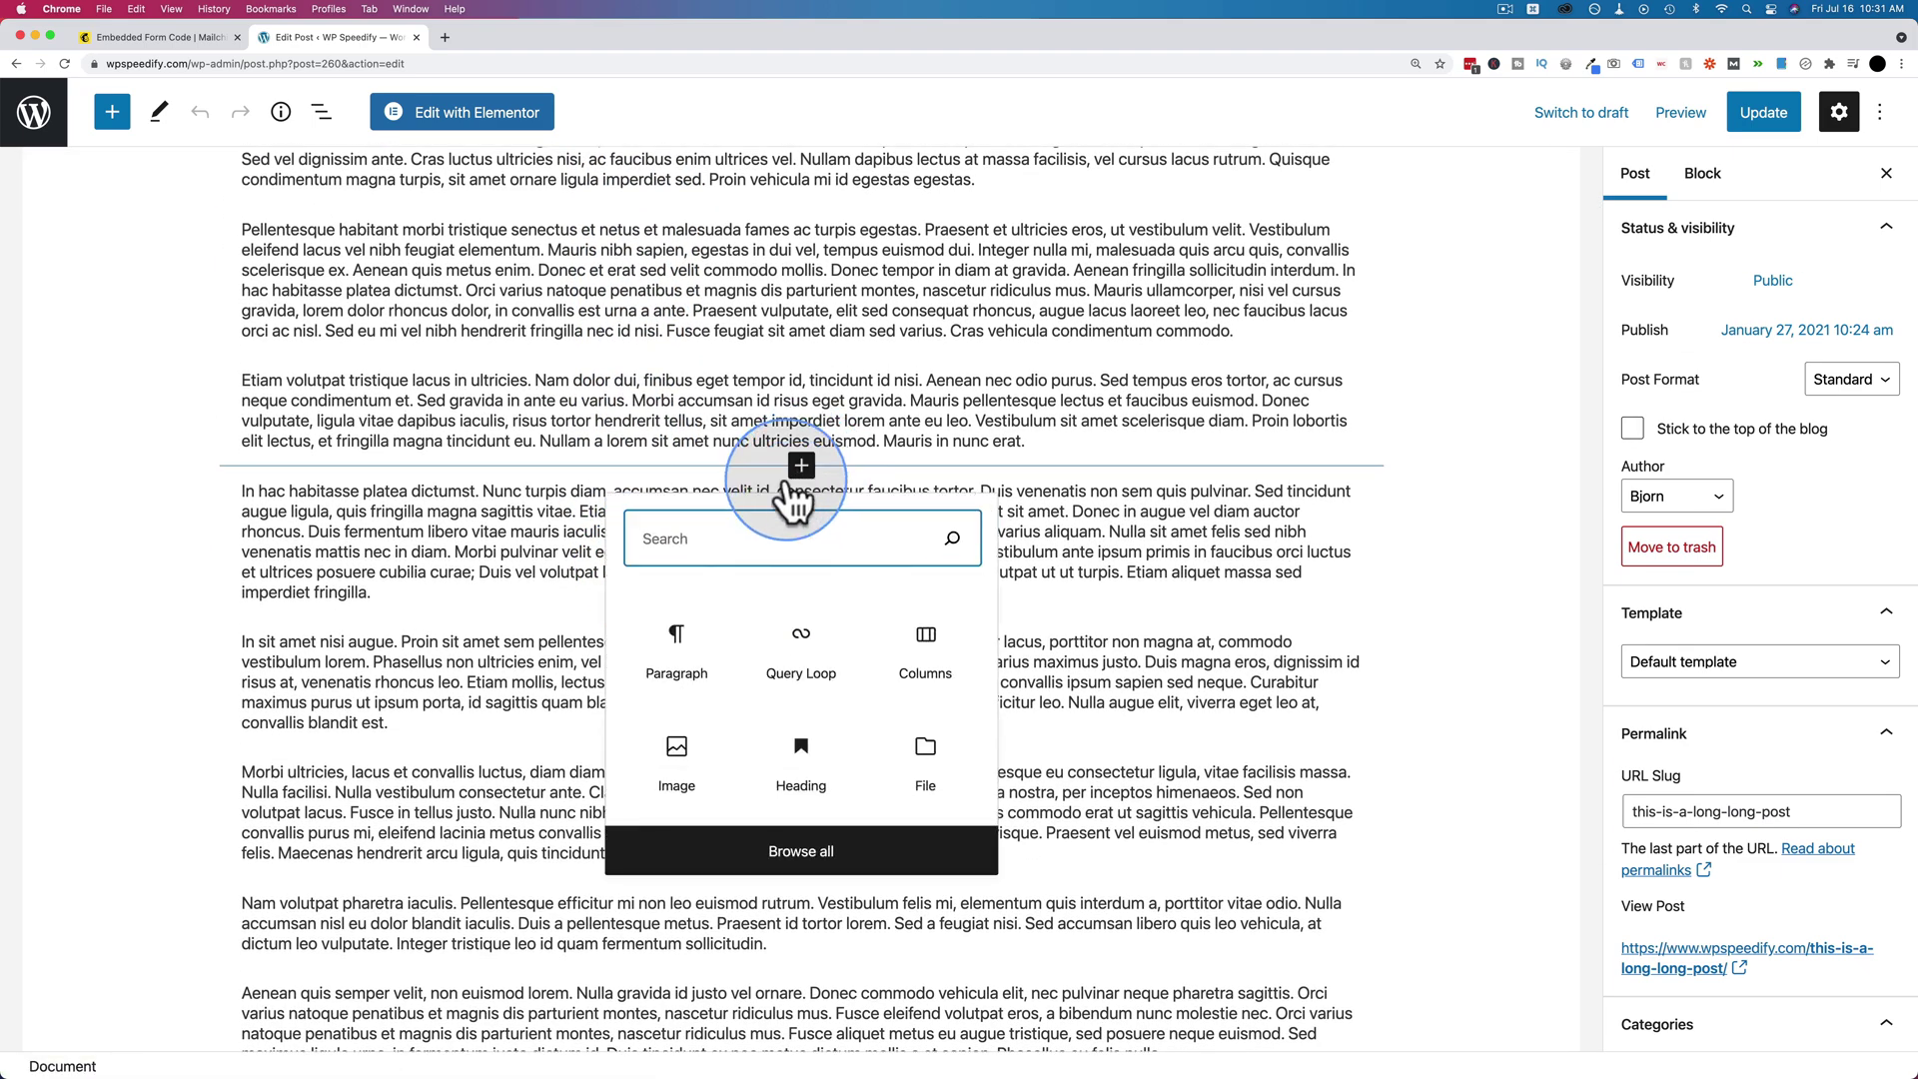
type("html")
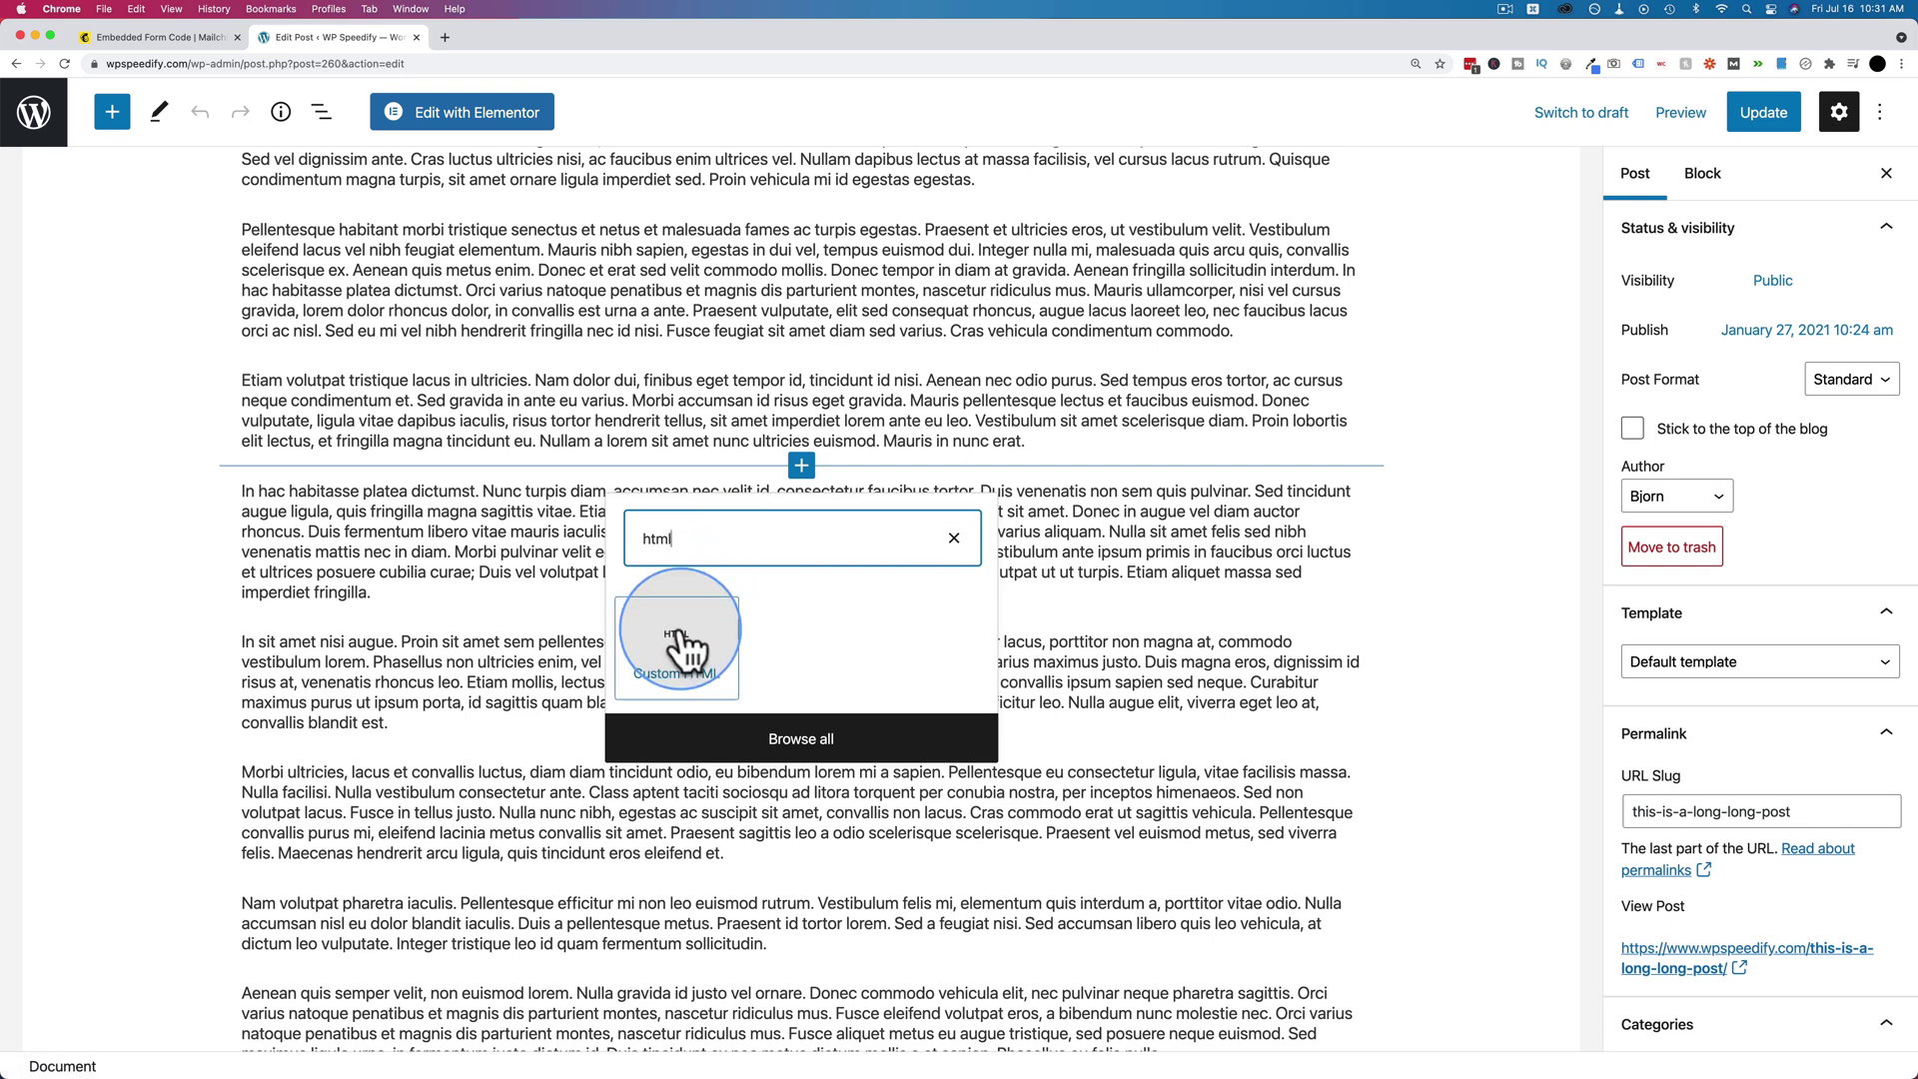
left_click(676, 651)
key("super+v")
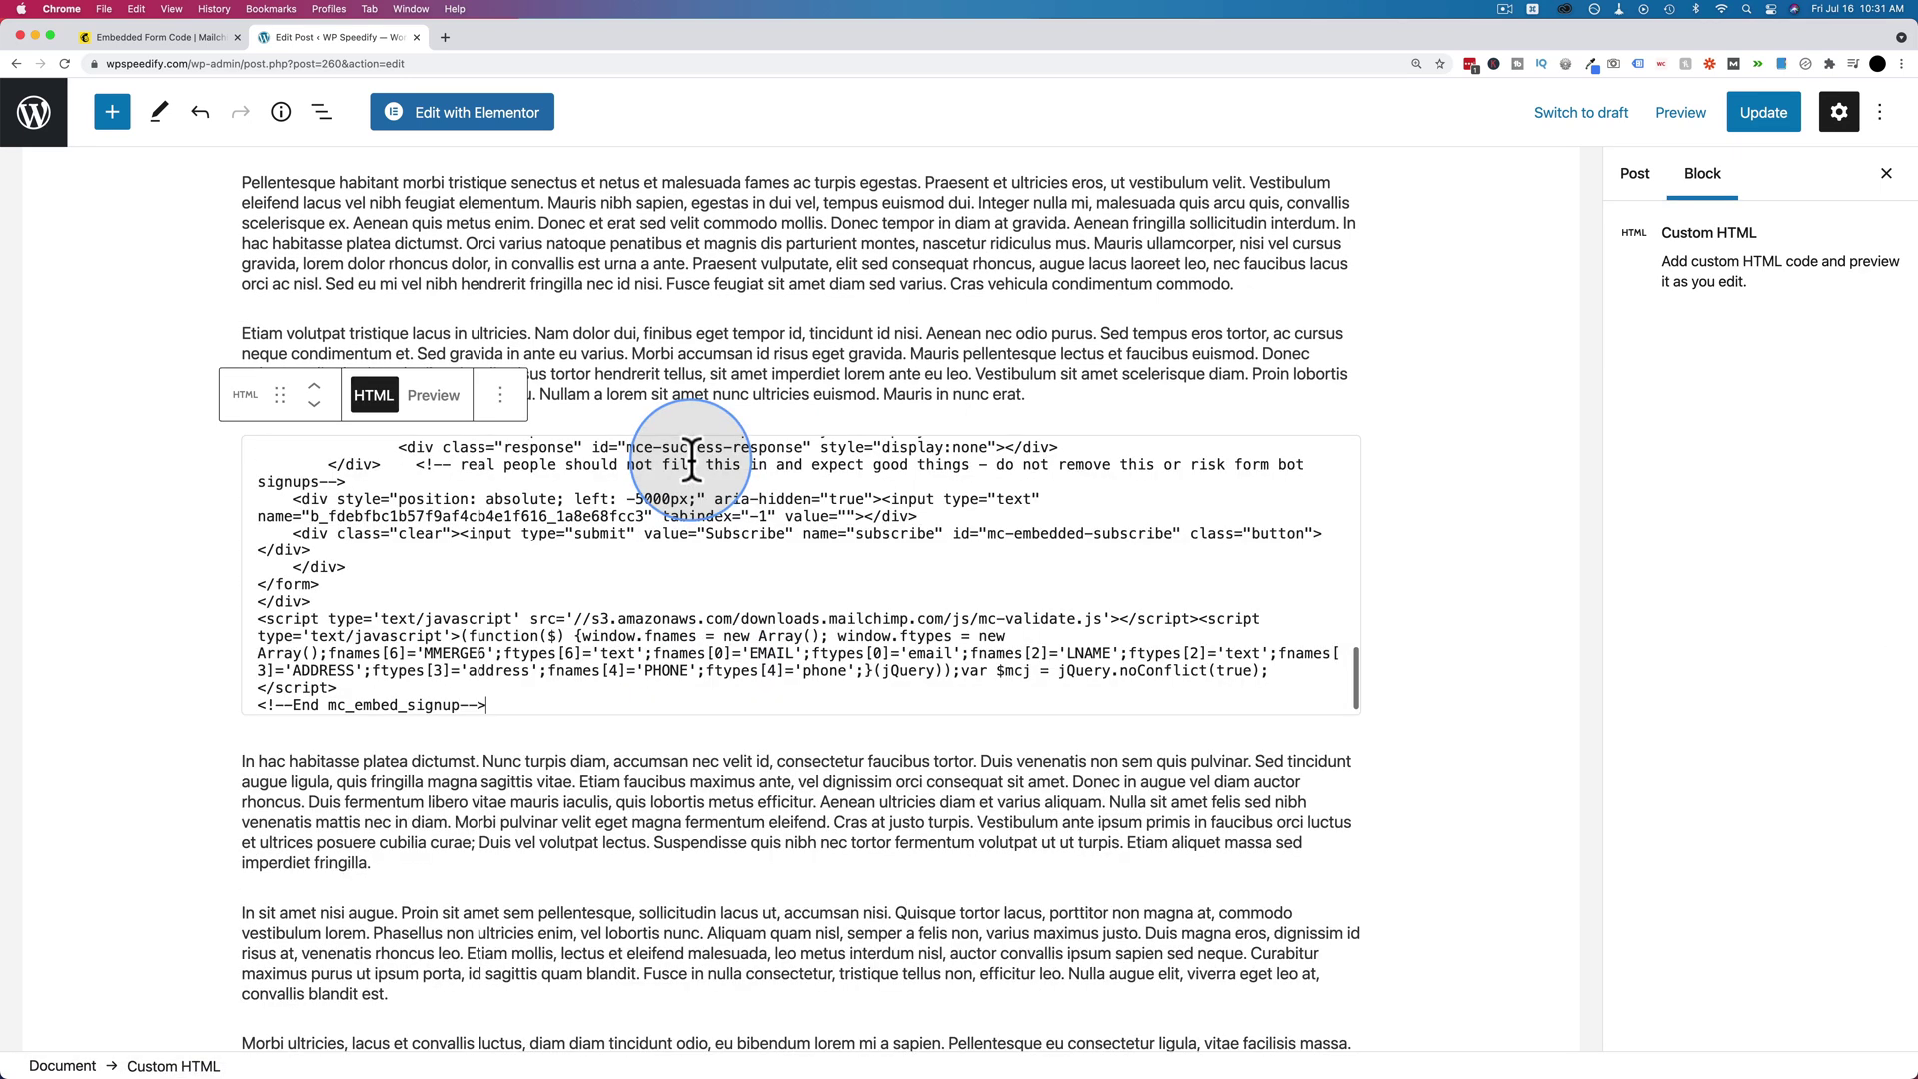
left_click(1761, 118)
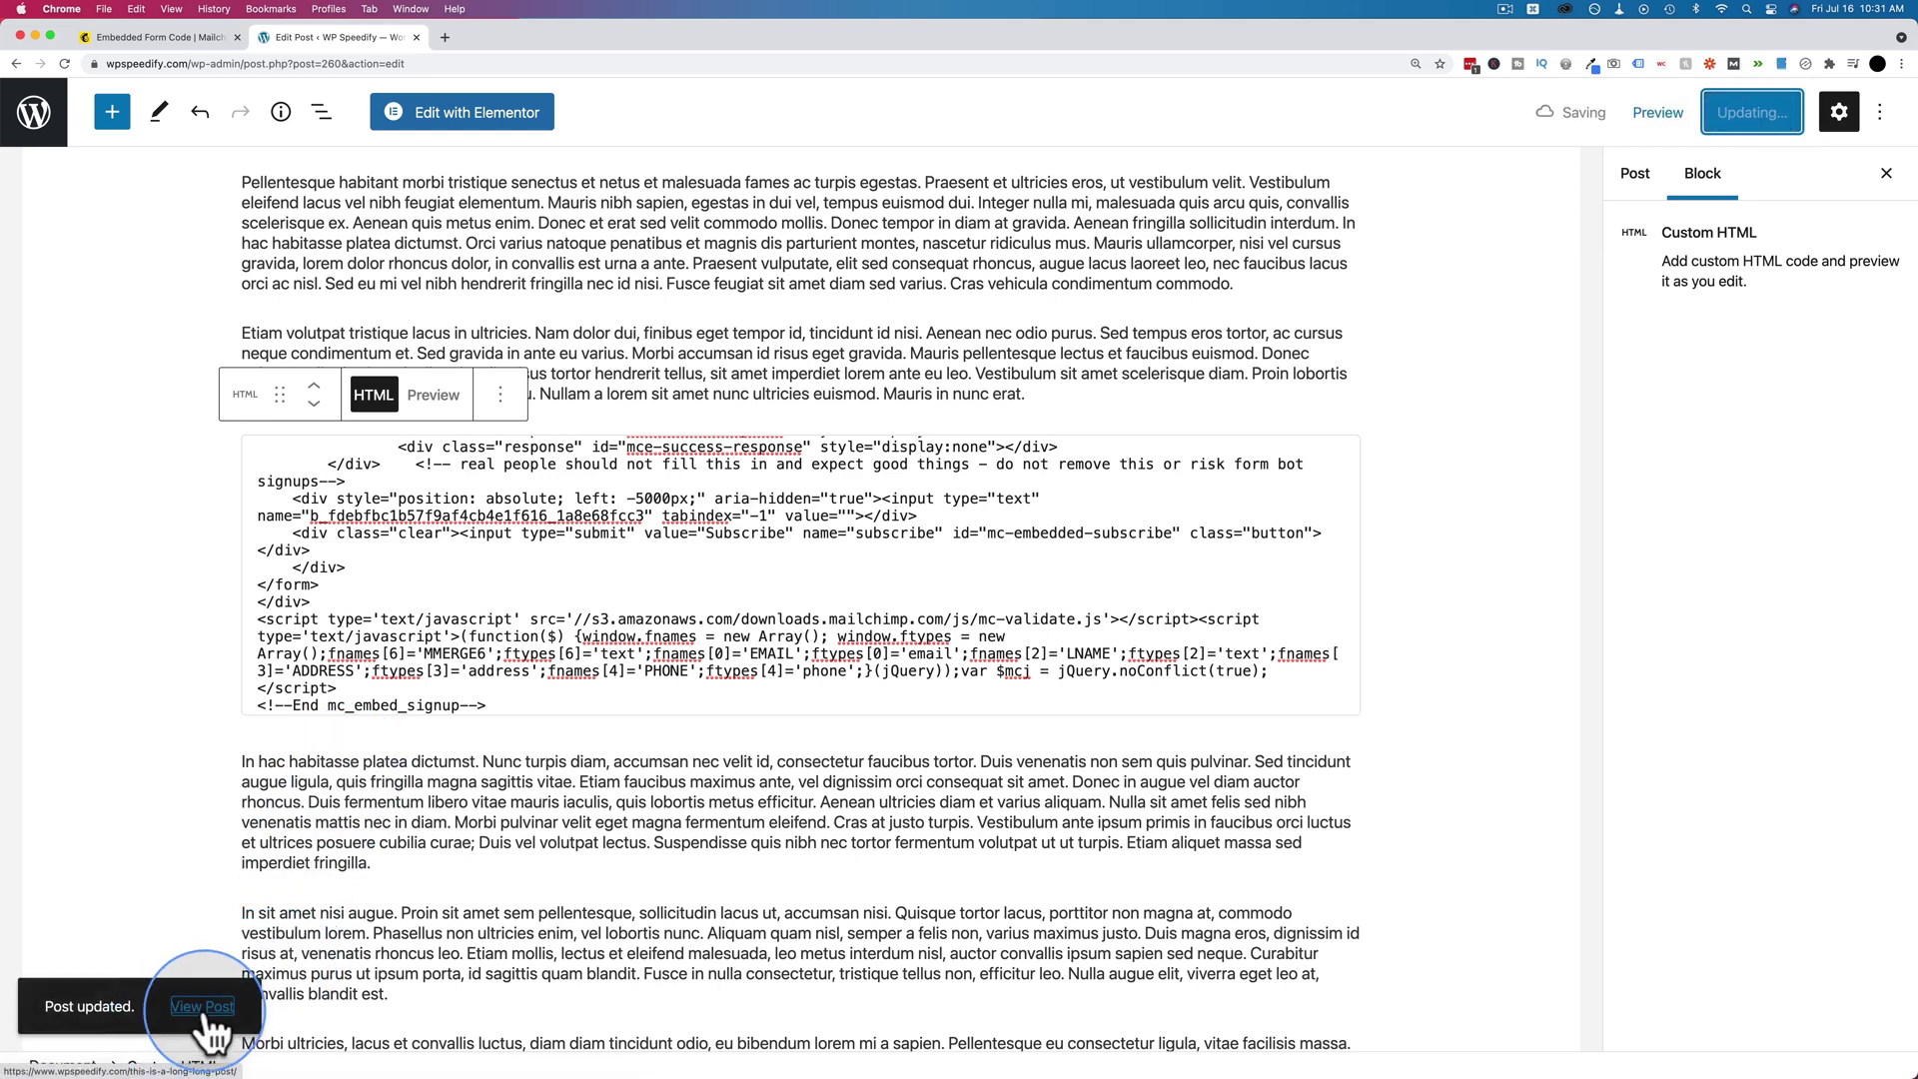
left_click(210, 1029)
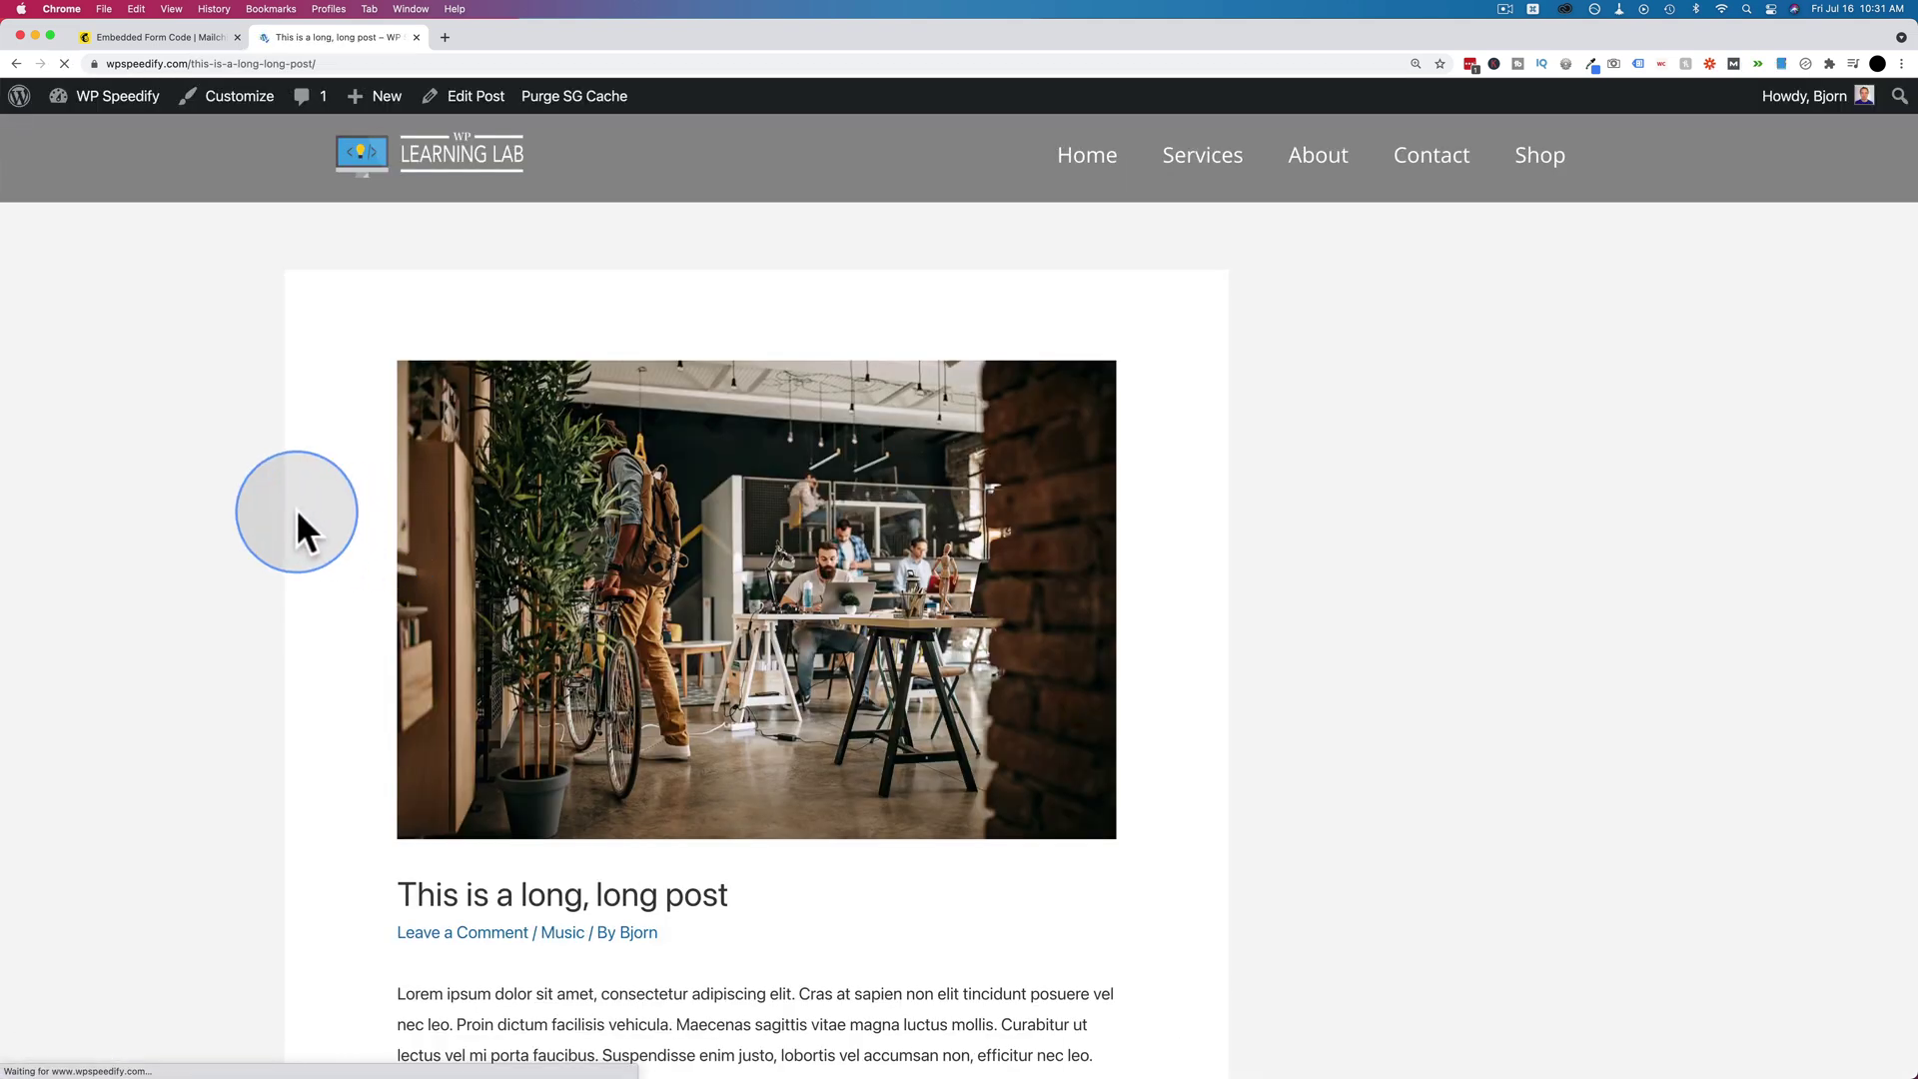
Fill in a test first name and email, grant only Email permission, and submit the form.
scroll(297, 512, "down", 3)
scroll(297, 511, "down", 15)
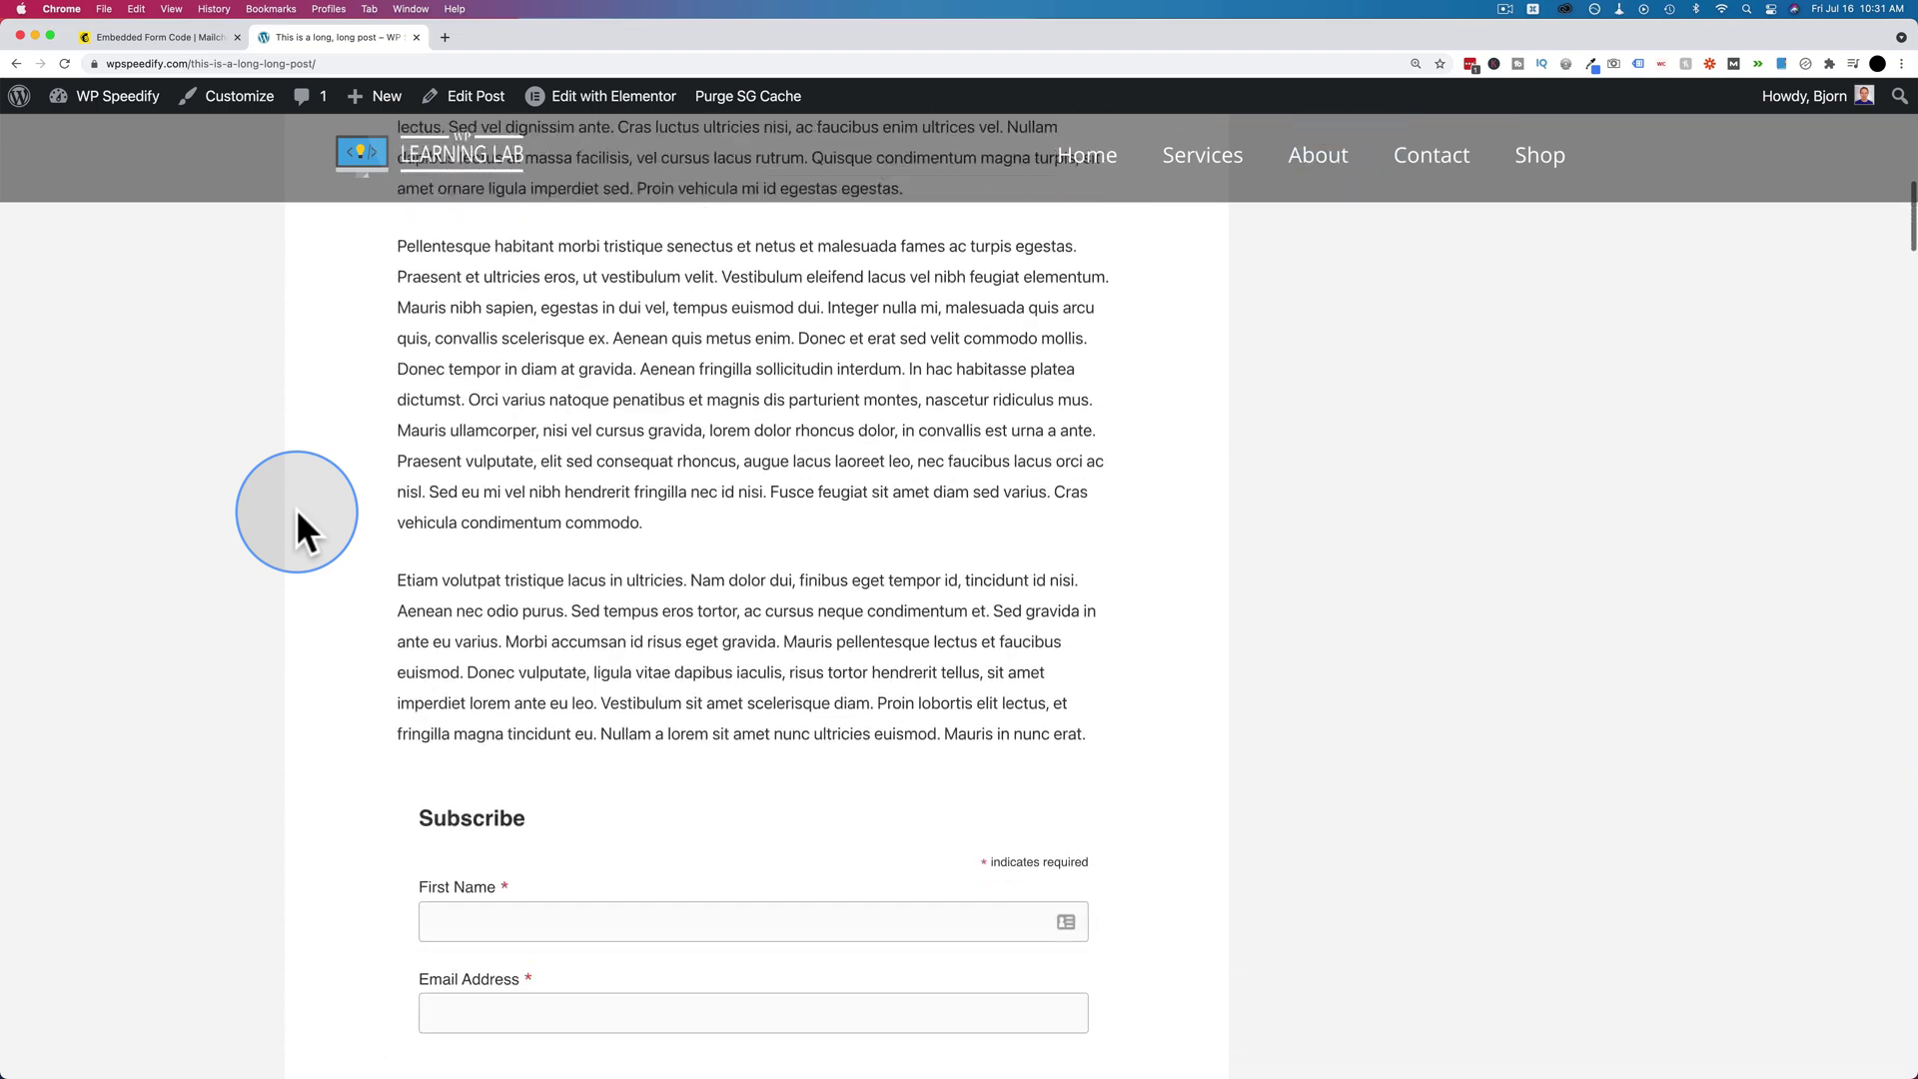
scroll(296, 511, "down", 5)
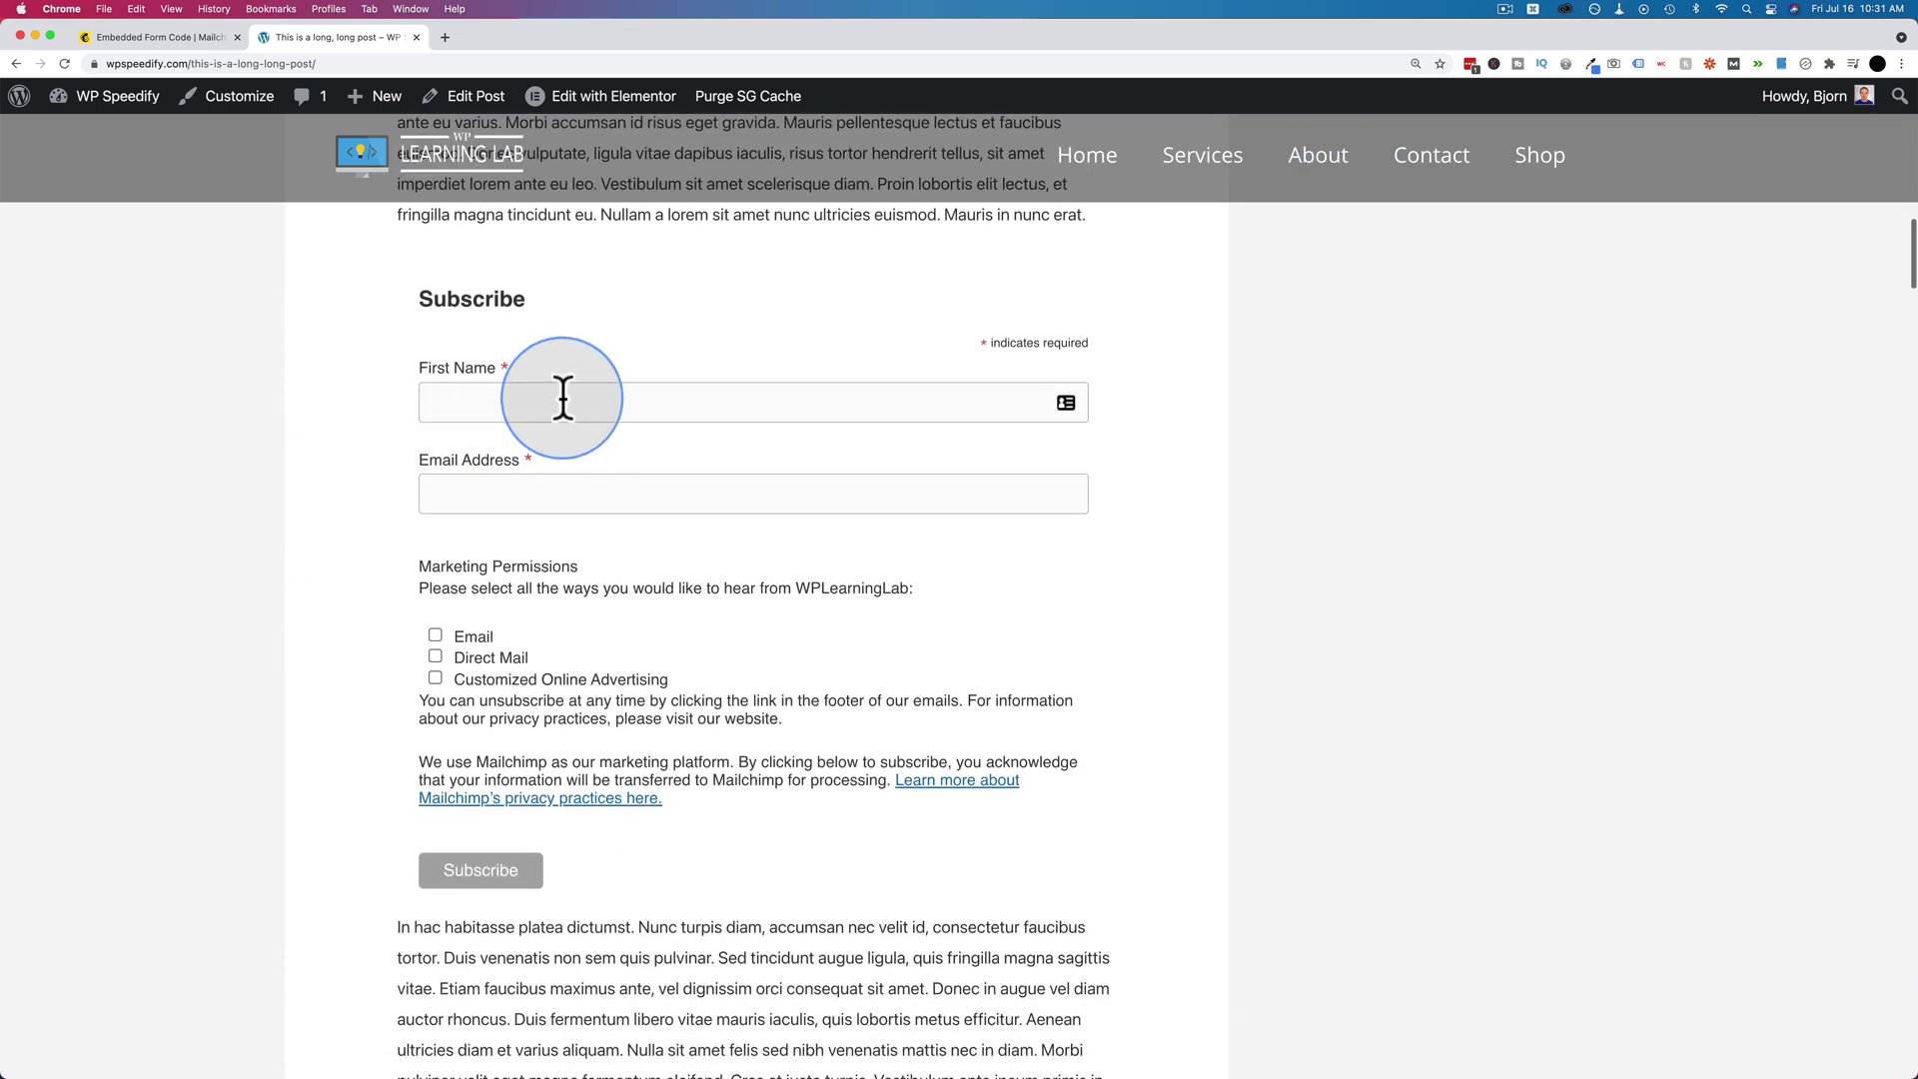
left_click(563, 399)
type("Bjorn")
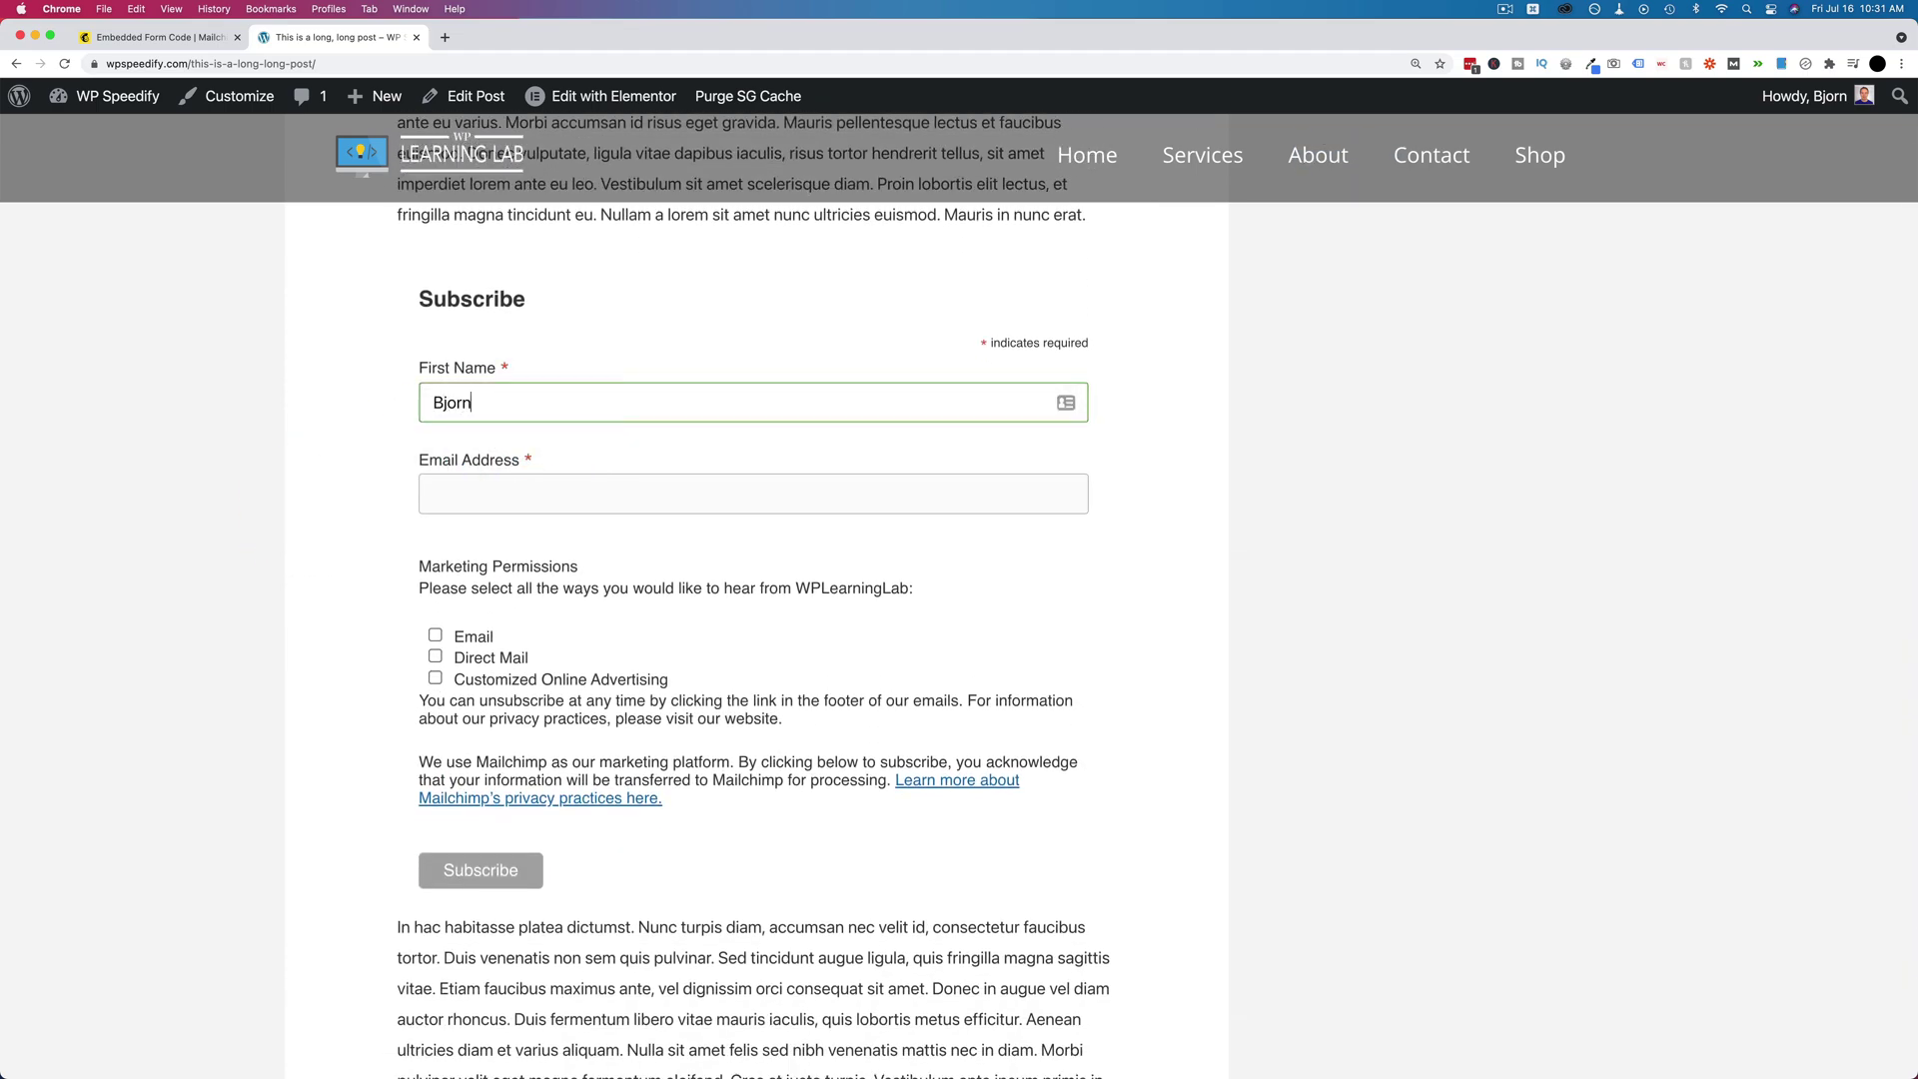
key("Tab")
type("bj")
left_click(470, 507)
scroll(477, 520, "down", 3)
left_click(435, 515)
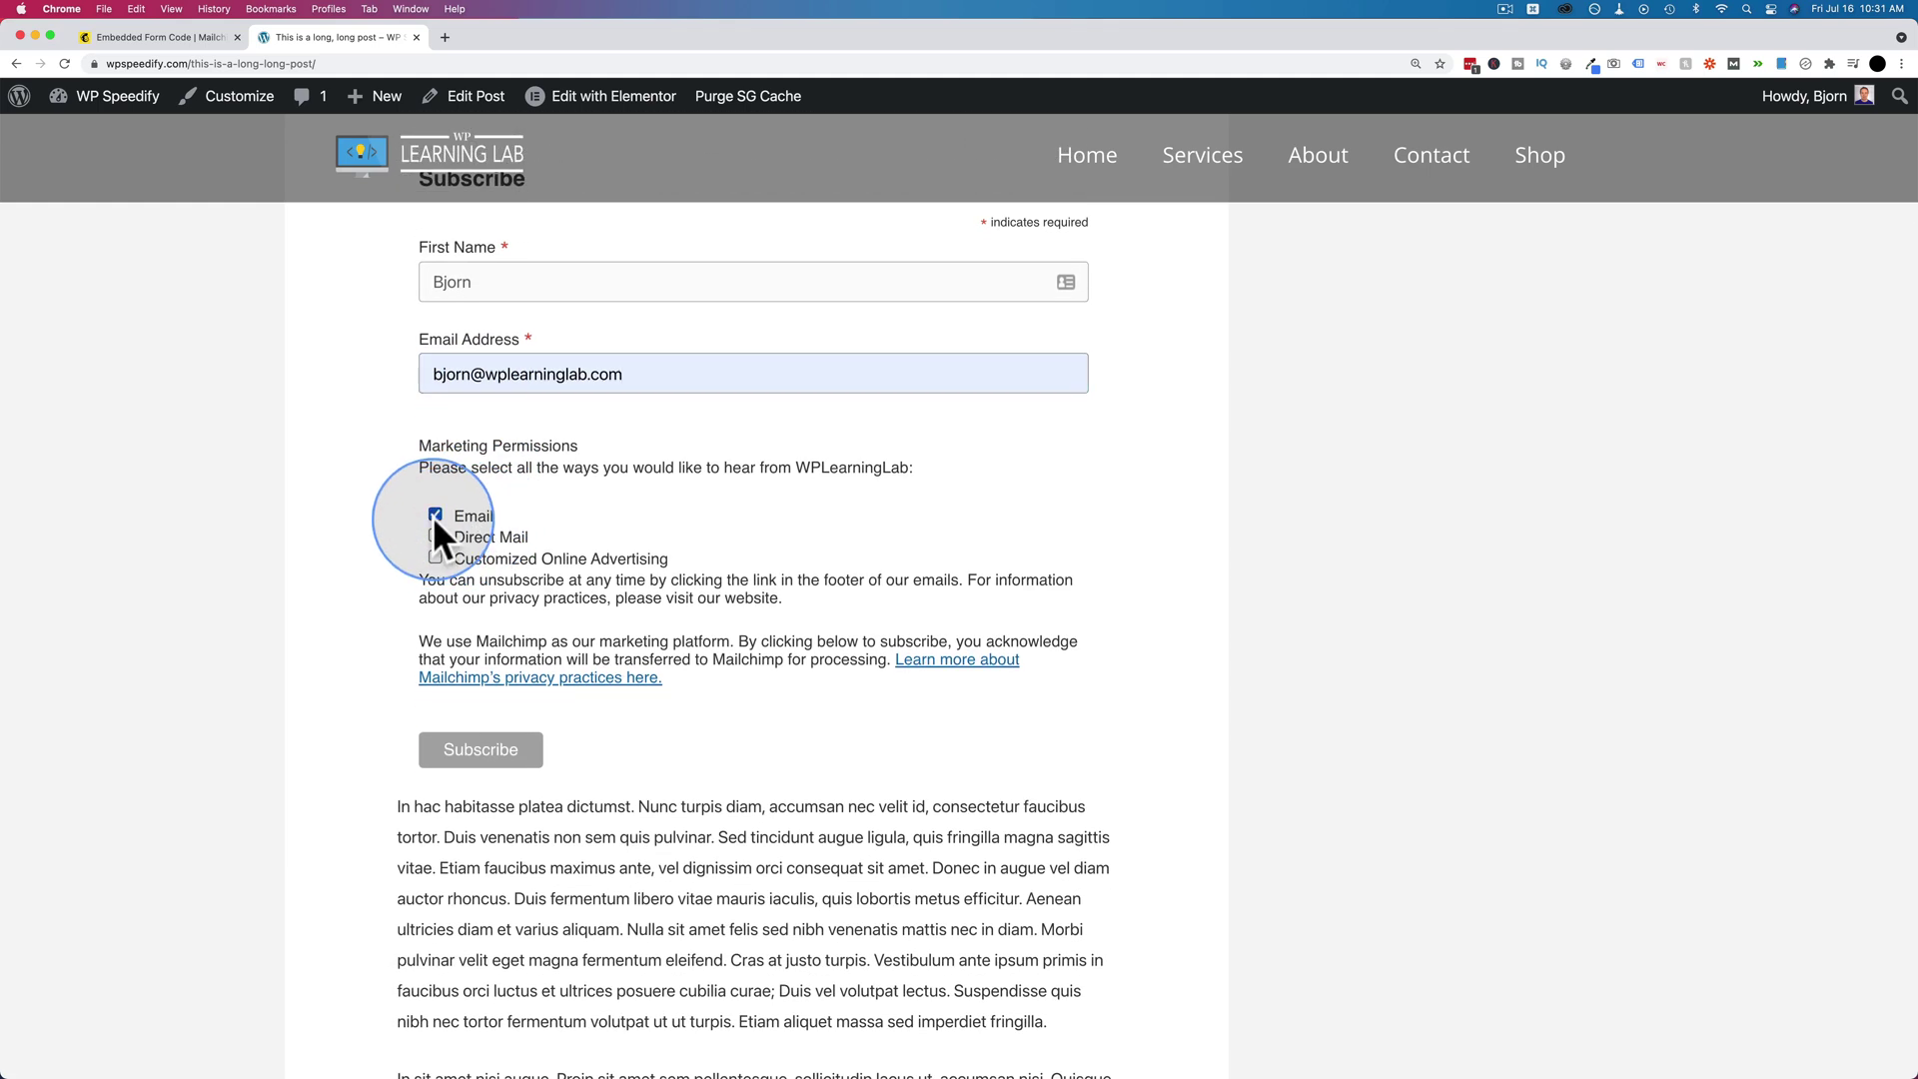
left_click(434, 555)
left_click(435, 556)
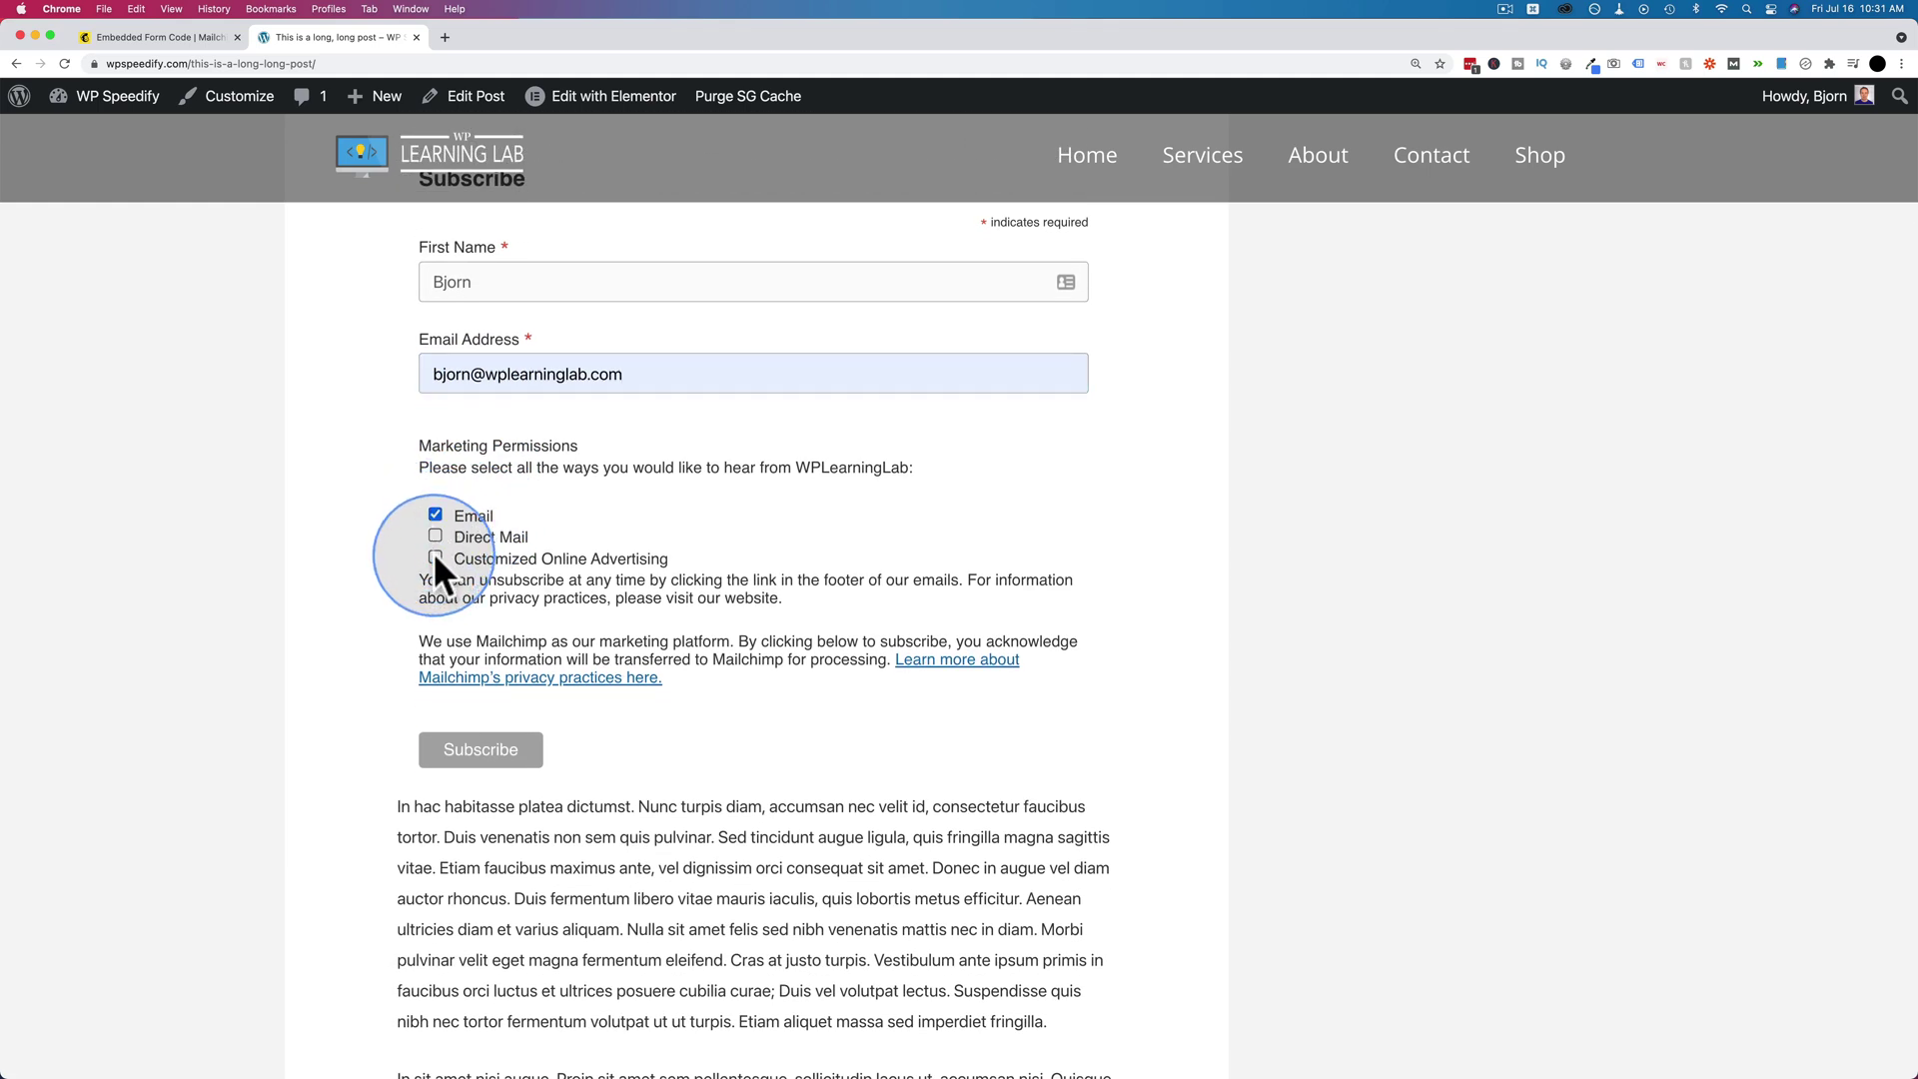
left_click(490, 755)
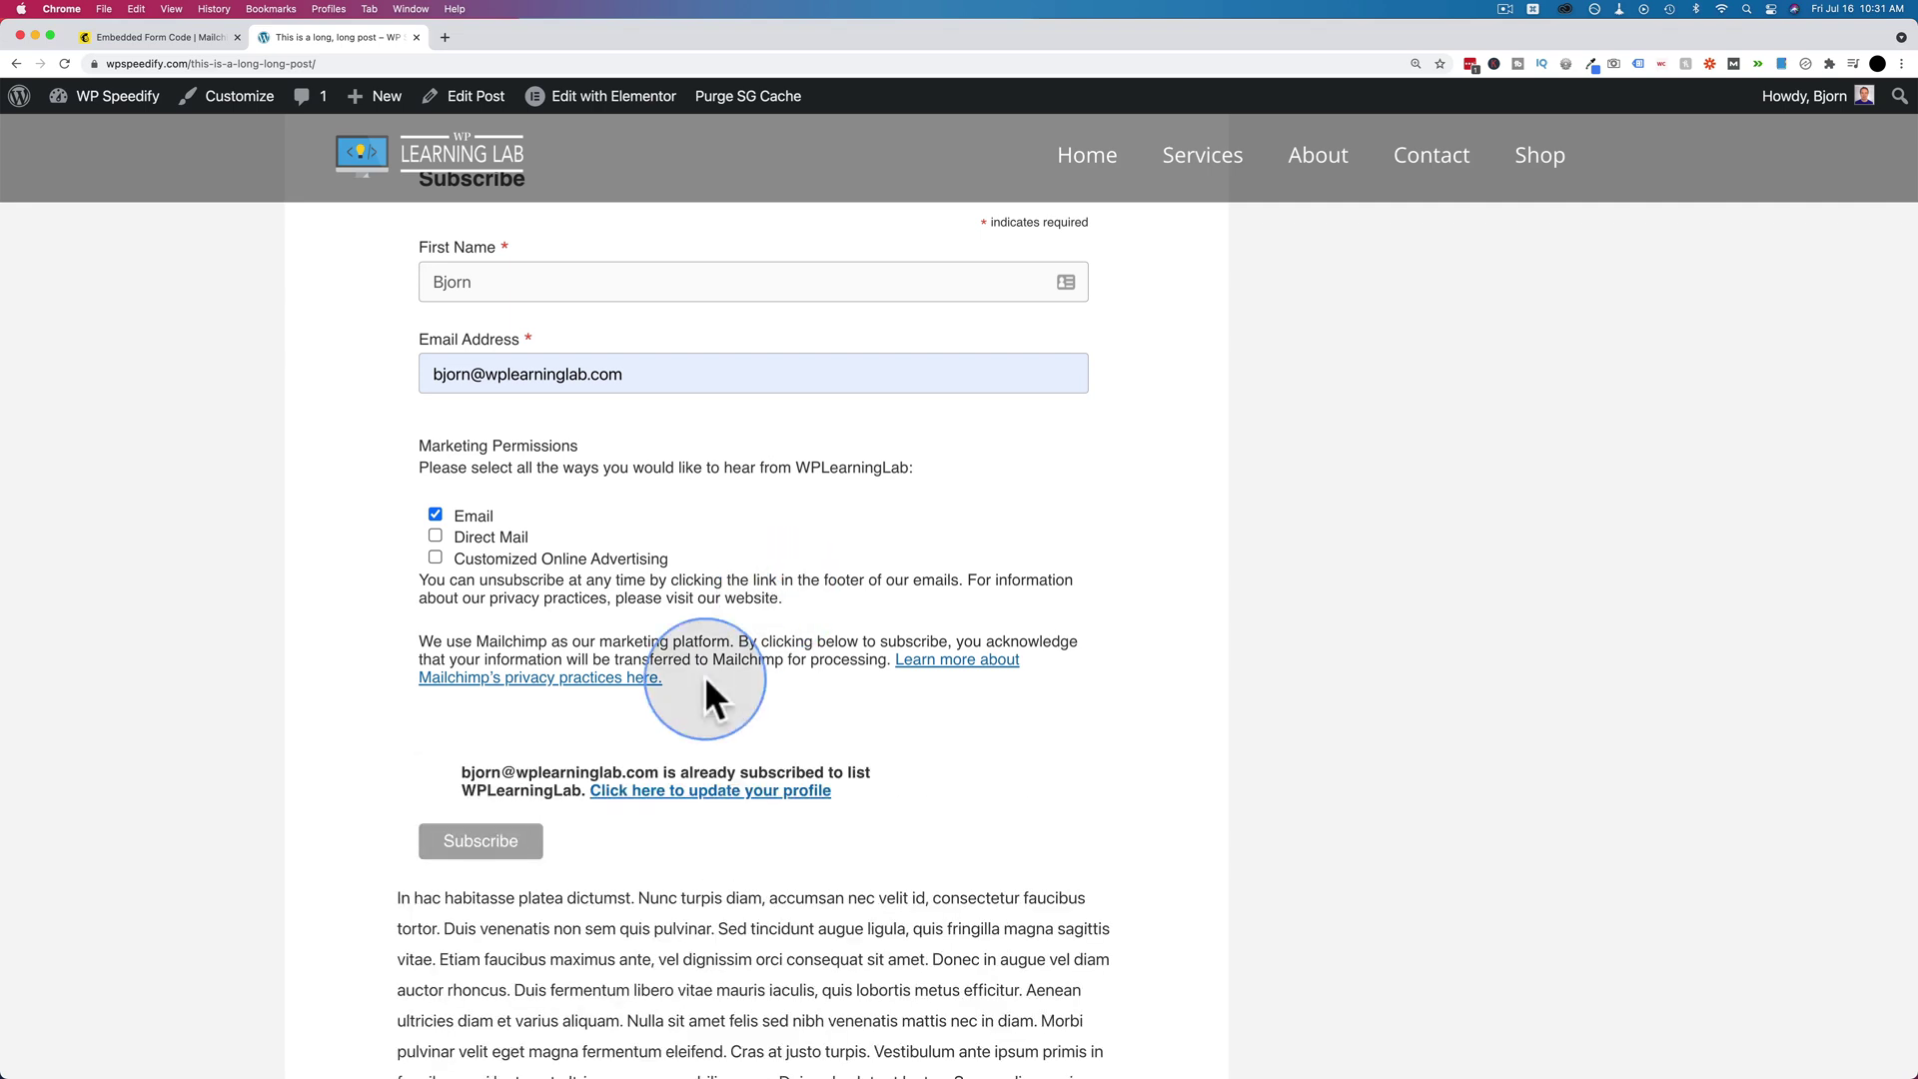
Change the already-subscribed email's domain and resubmit to get the thank-you message.
left_click_drag(476, 774, 740, 774)
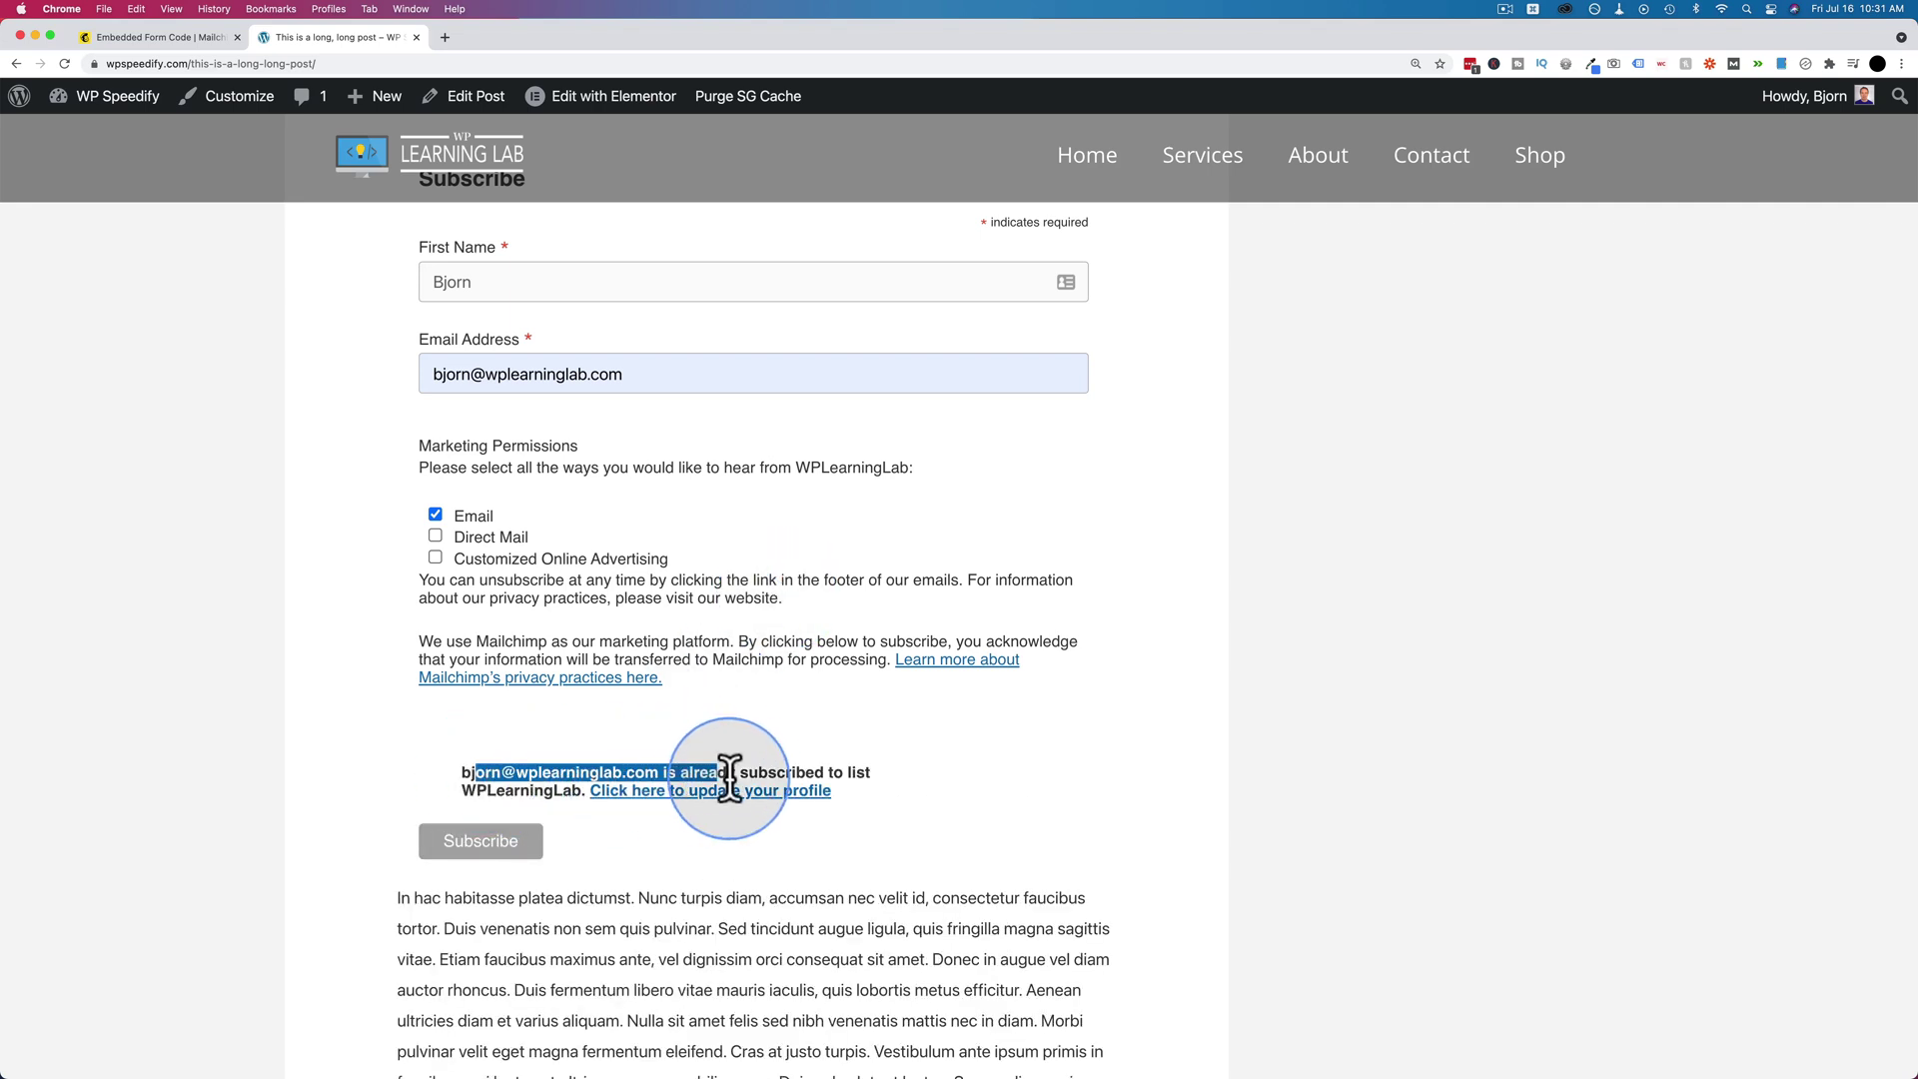
double_click(540, 373)
type("launchtimemedia")
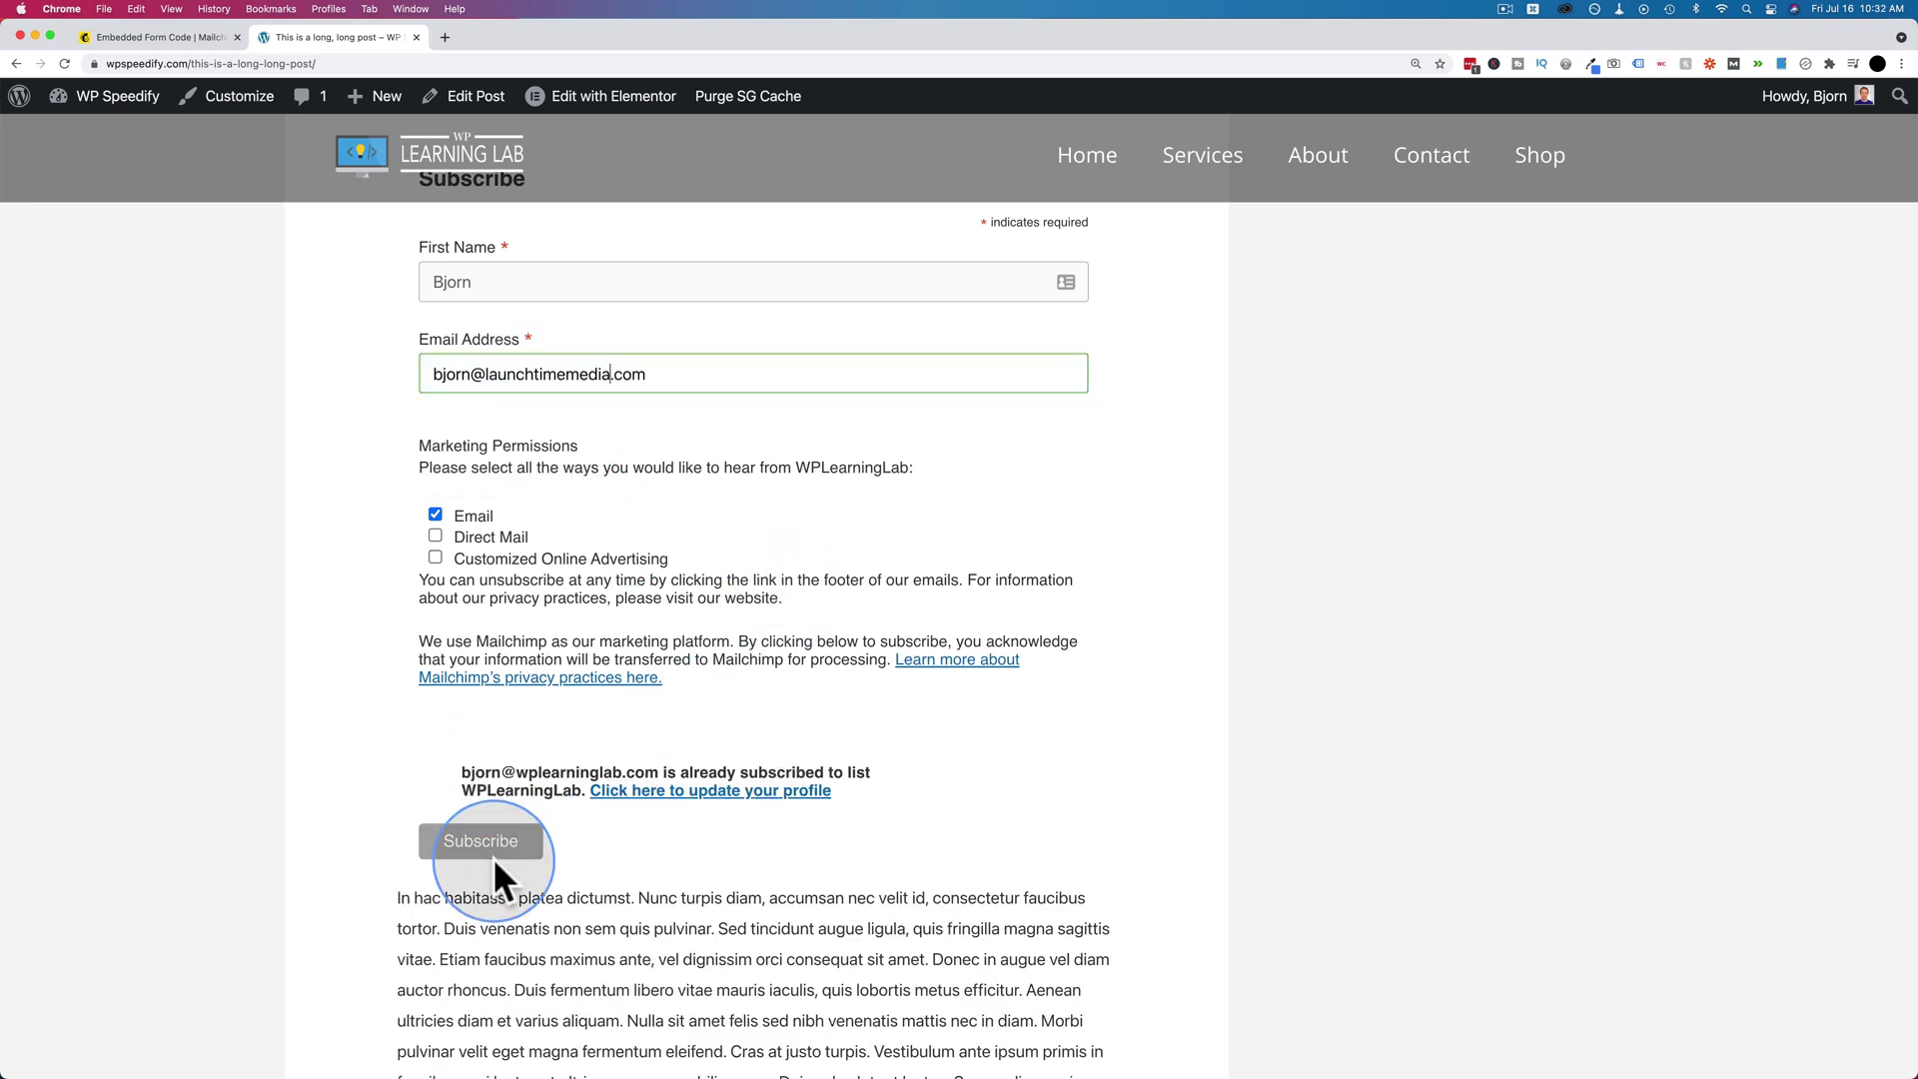
left_click(497, 855)
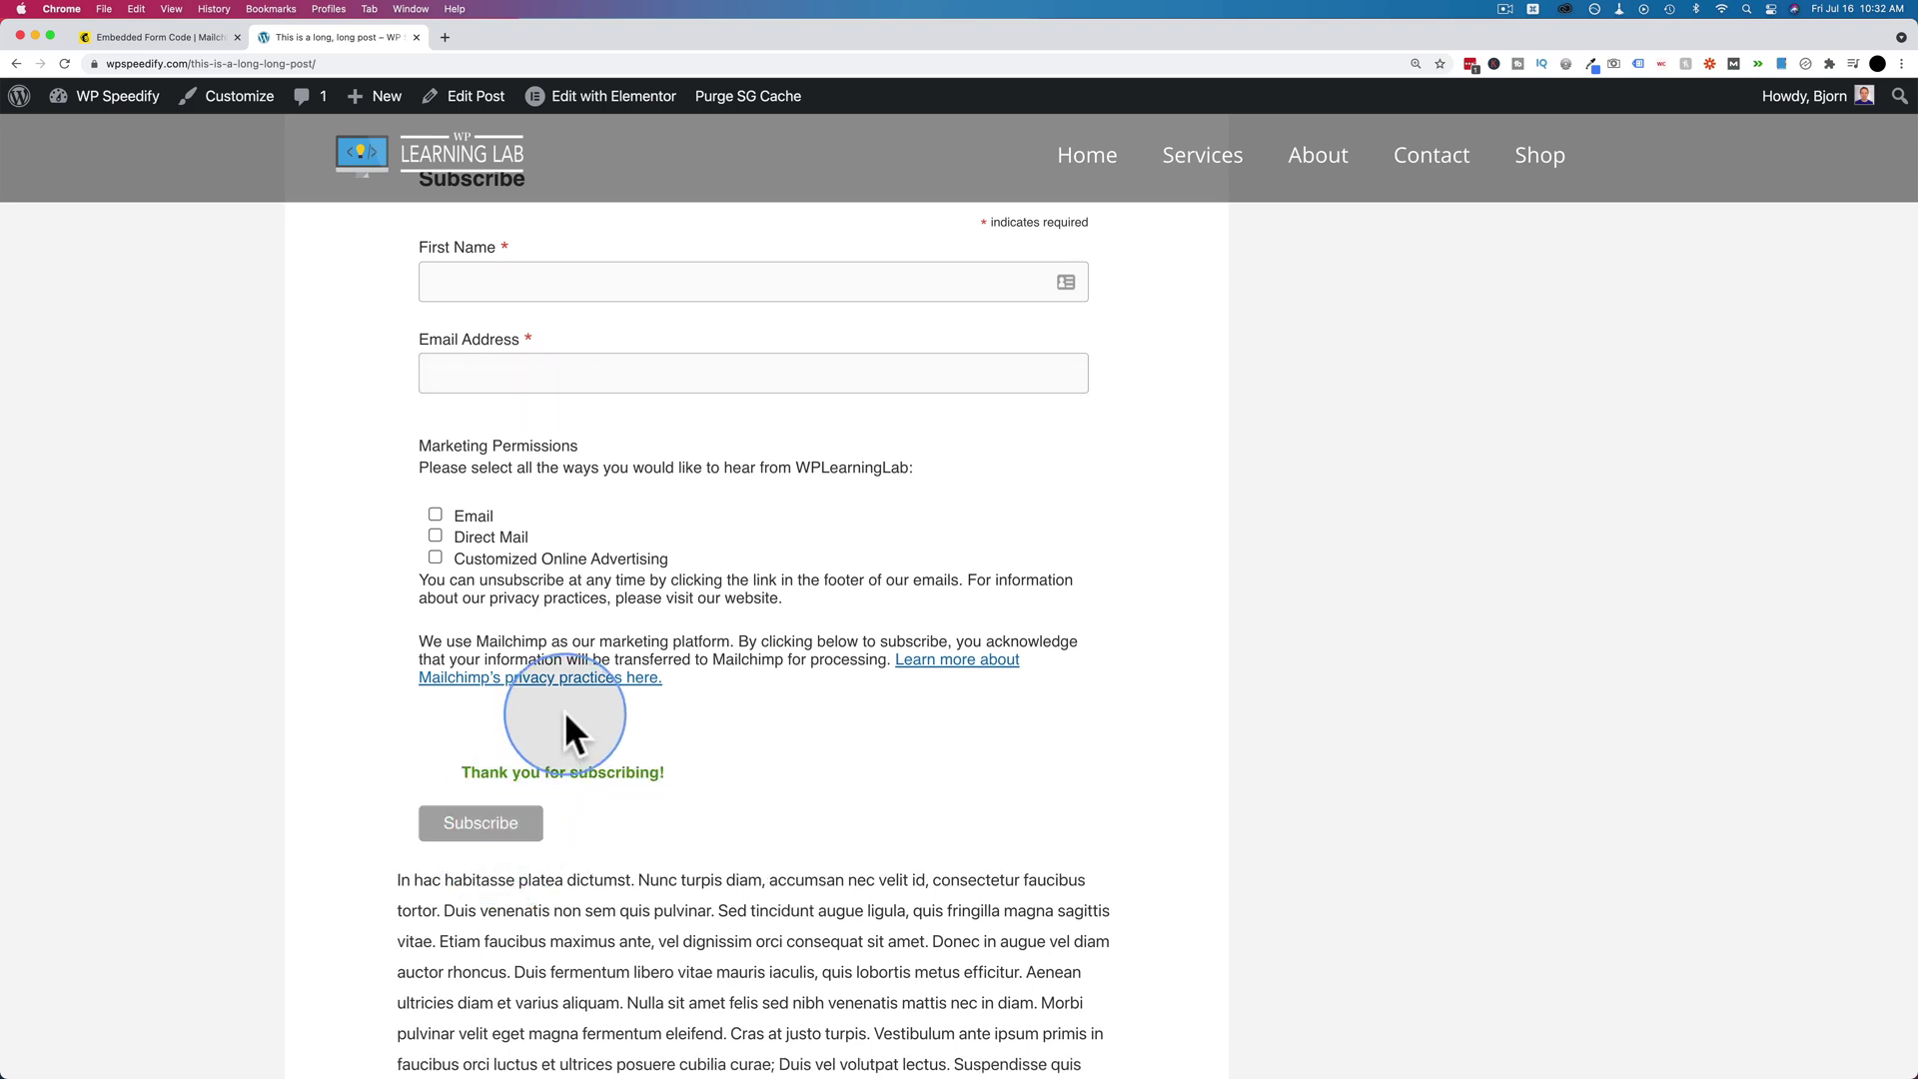
left_click(177, 35)
Confirm All contacts lists 6 subscribers with the new test subscriber first, then return to the post.
left_click(463, 254)
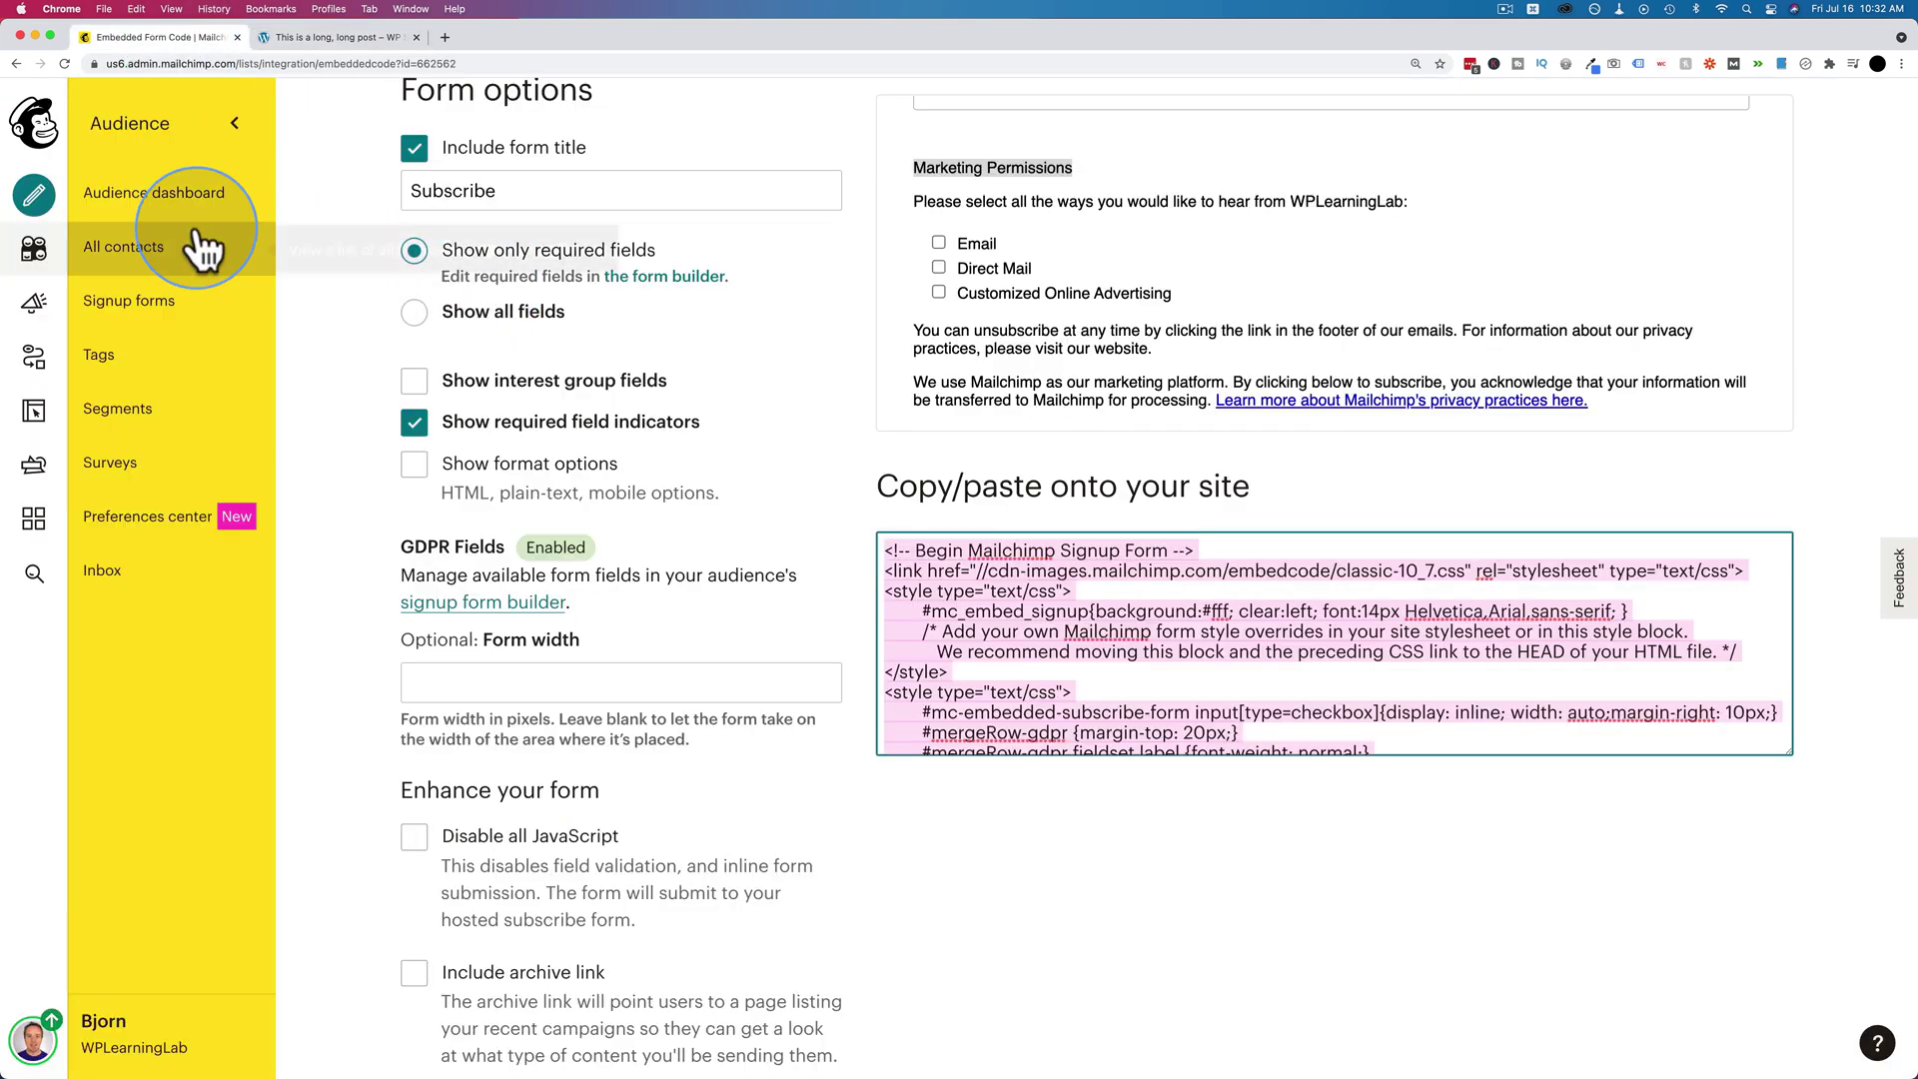
left_click(137, 205)
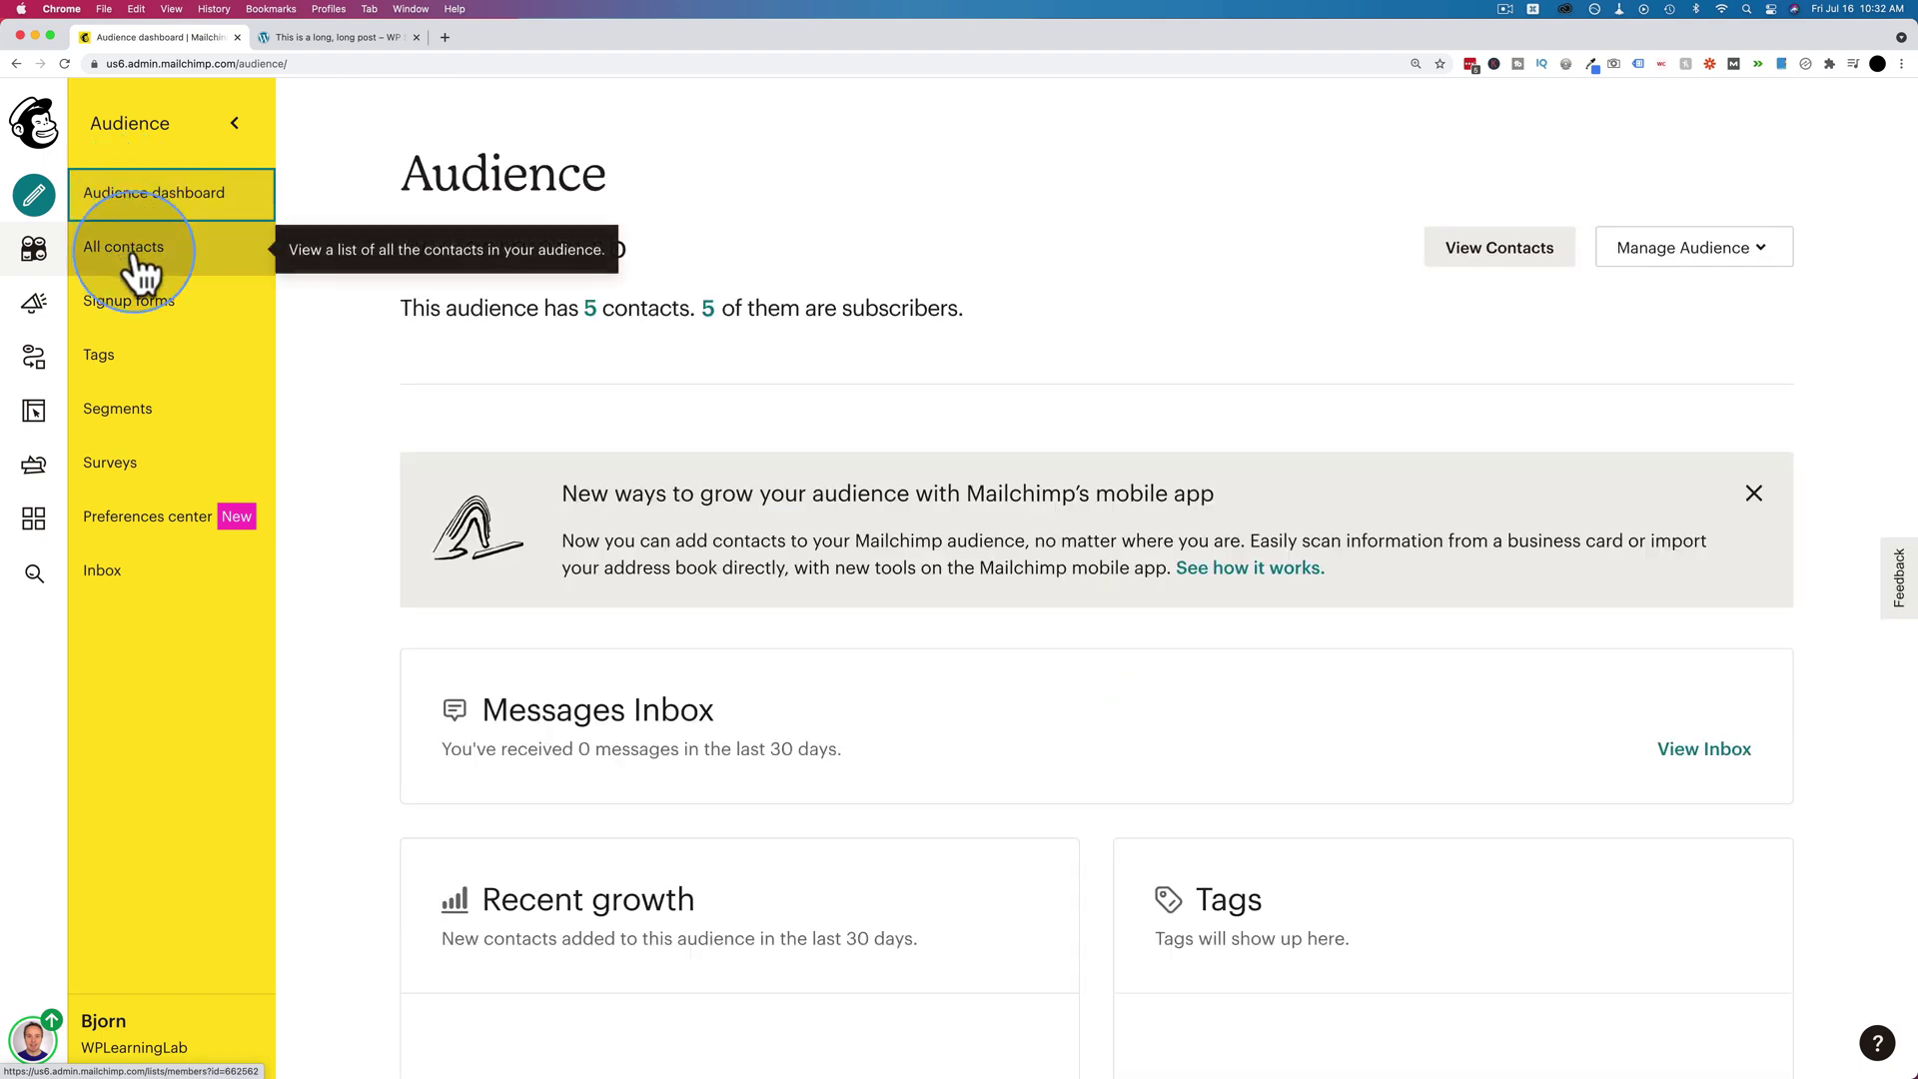
left_click(138, 268)
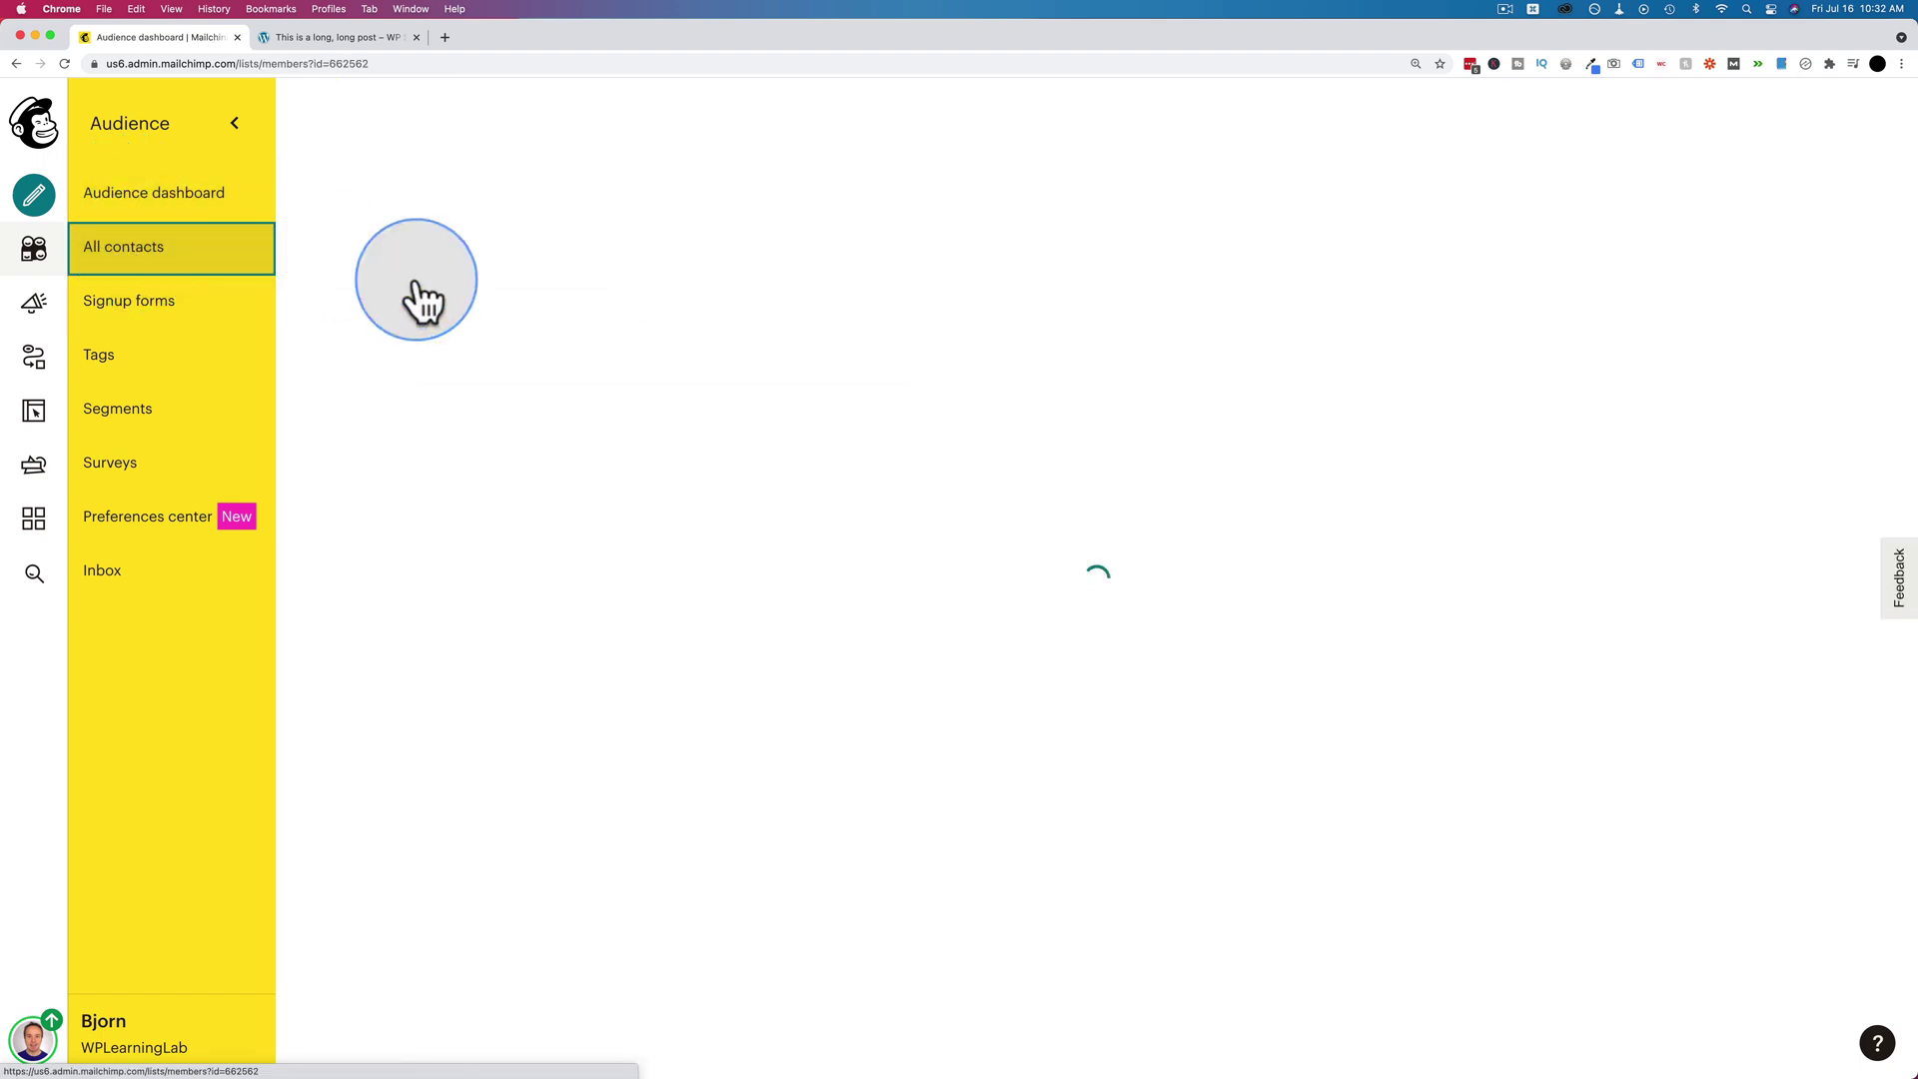
scroll(415, 456, "down", 2)
scroll(417, 461, "down", 1)
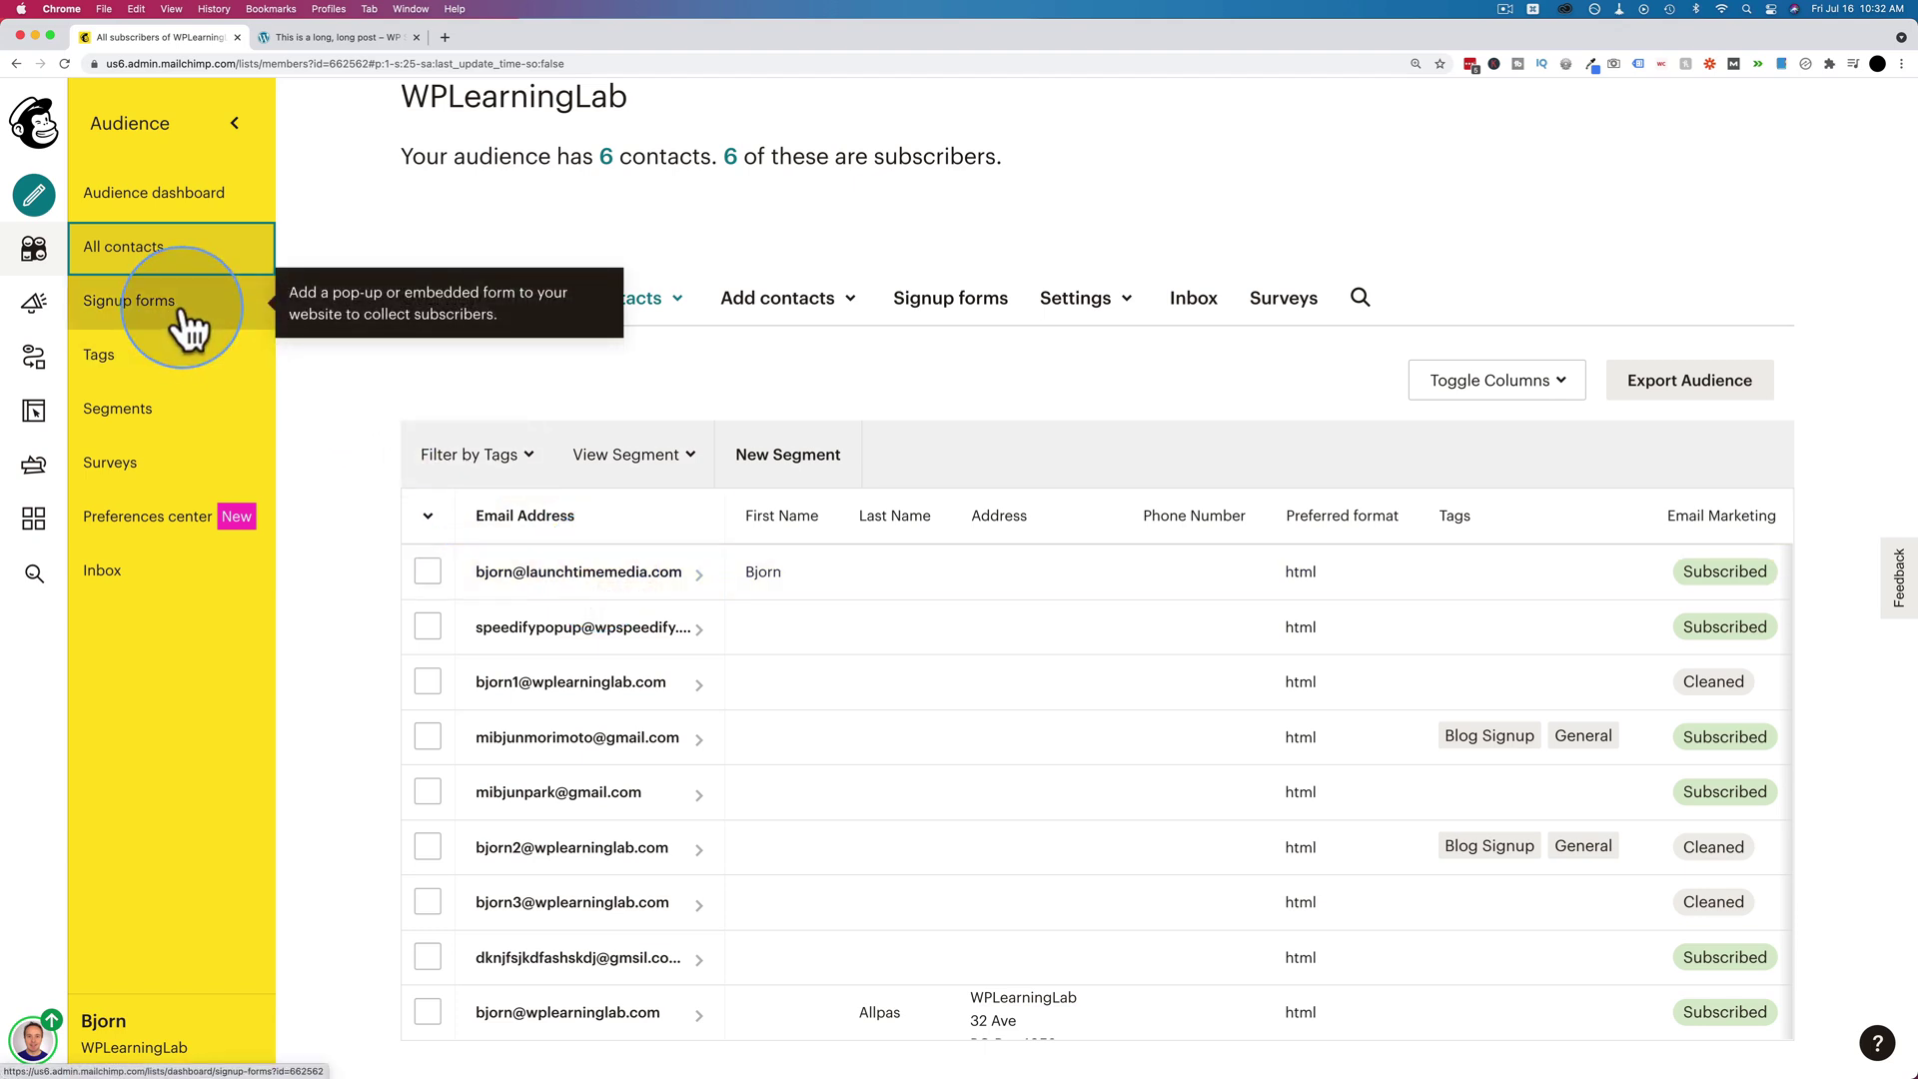
left_click(332, 37)
Review the WordPress post, then return to Mailchimp's All contacts list showing 6 subscribers.
scroll(945, 536, "up", 20)
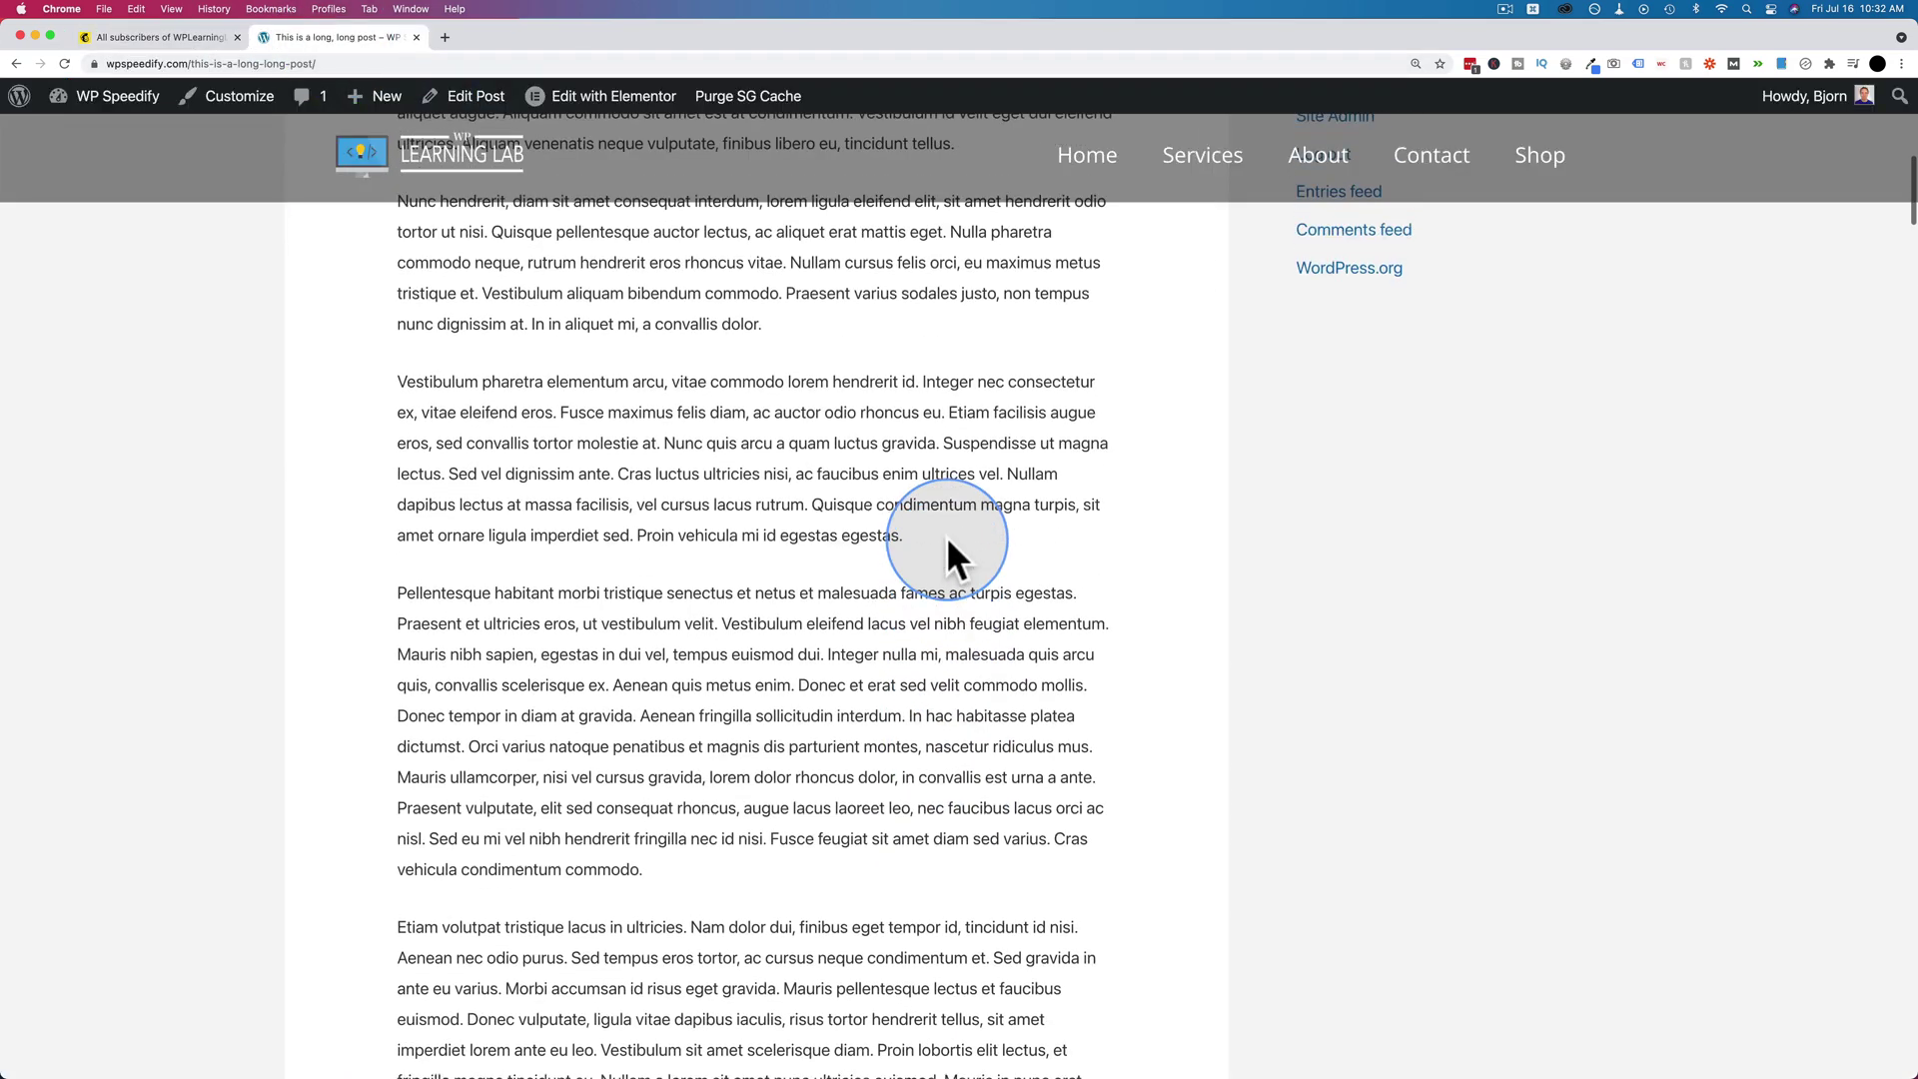
scroll(945, 536, "down", 4)
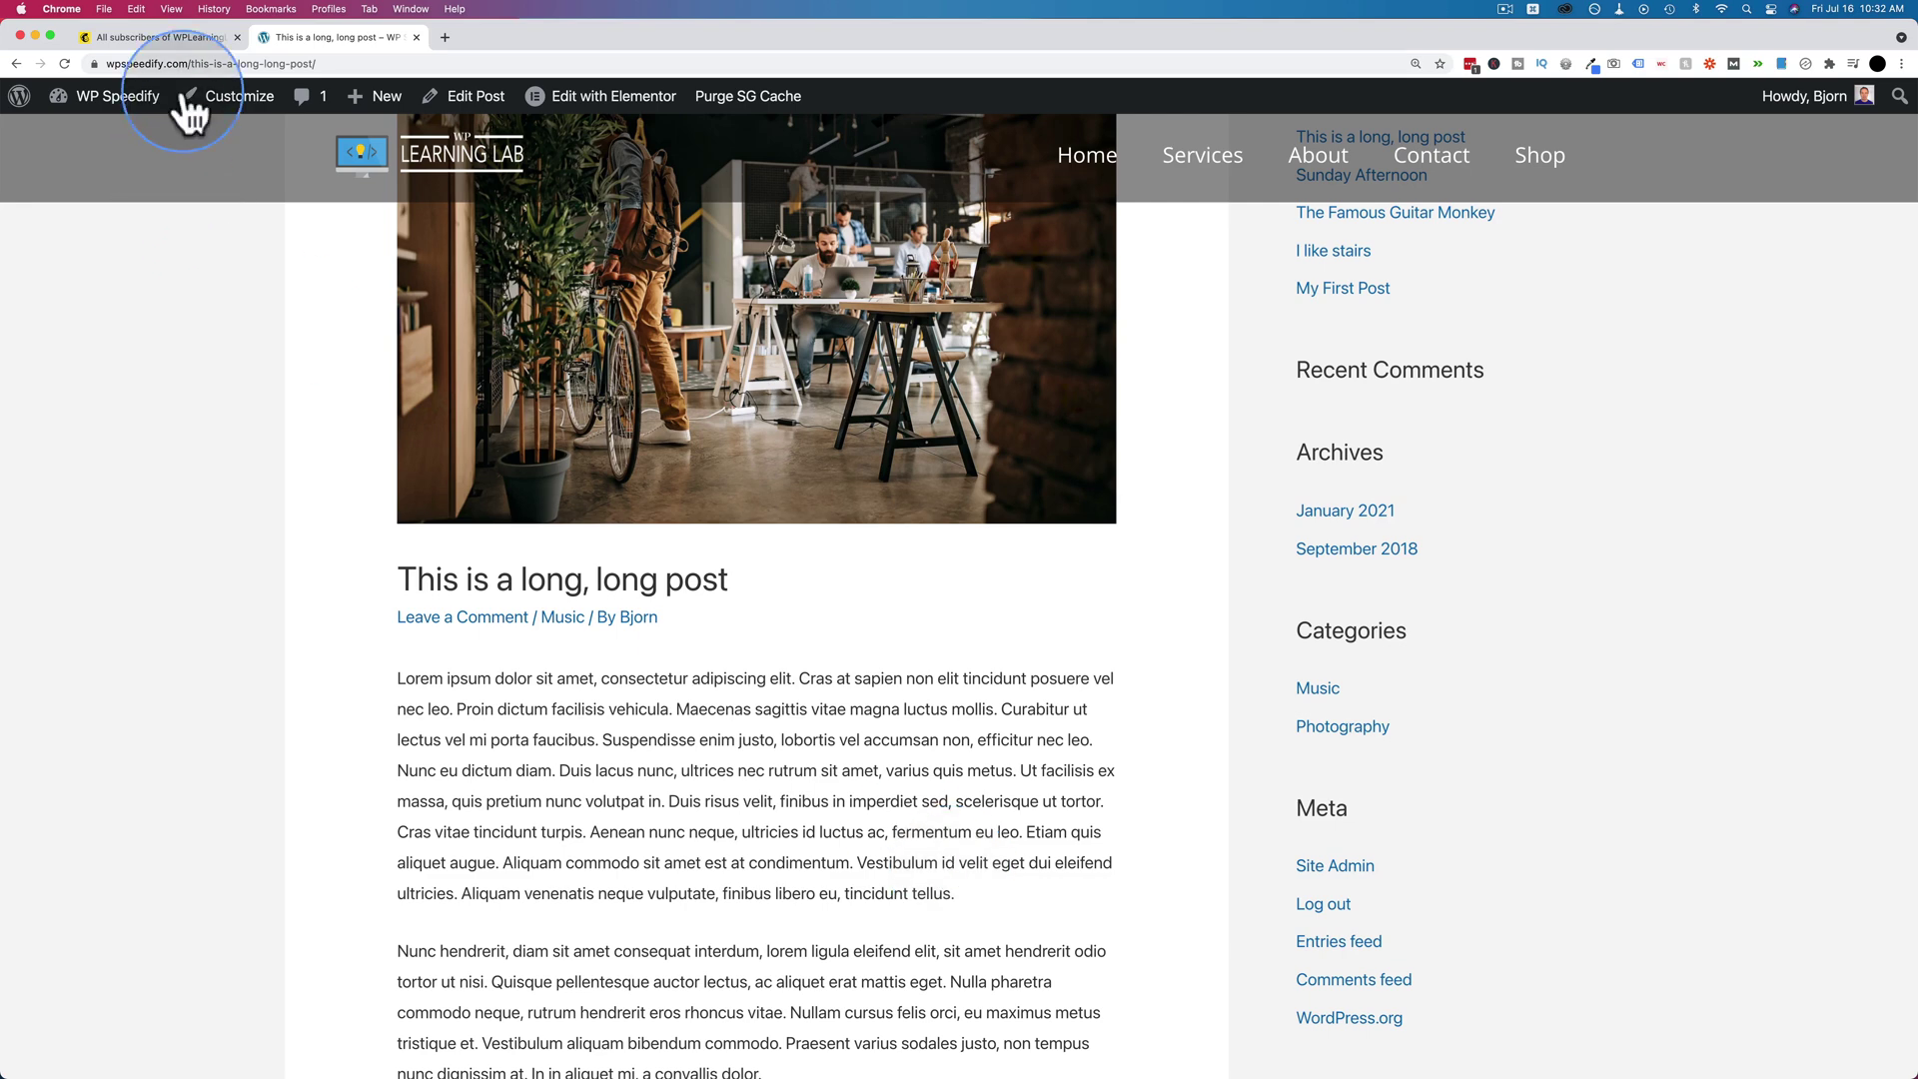
left_click(180, 40)
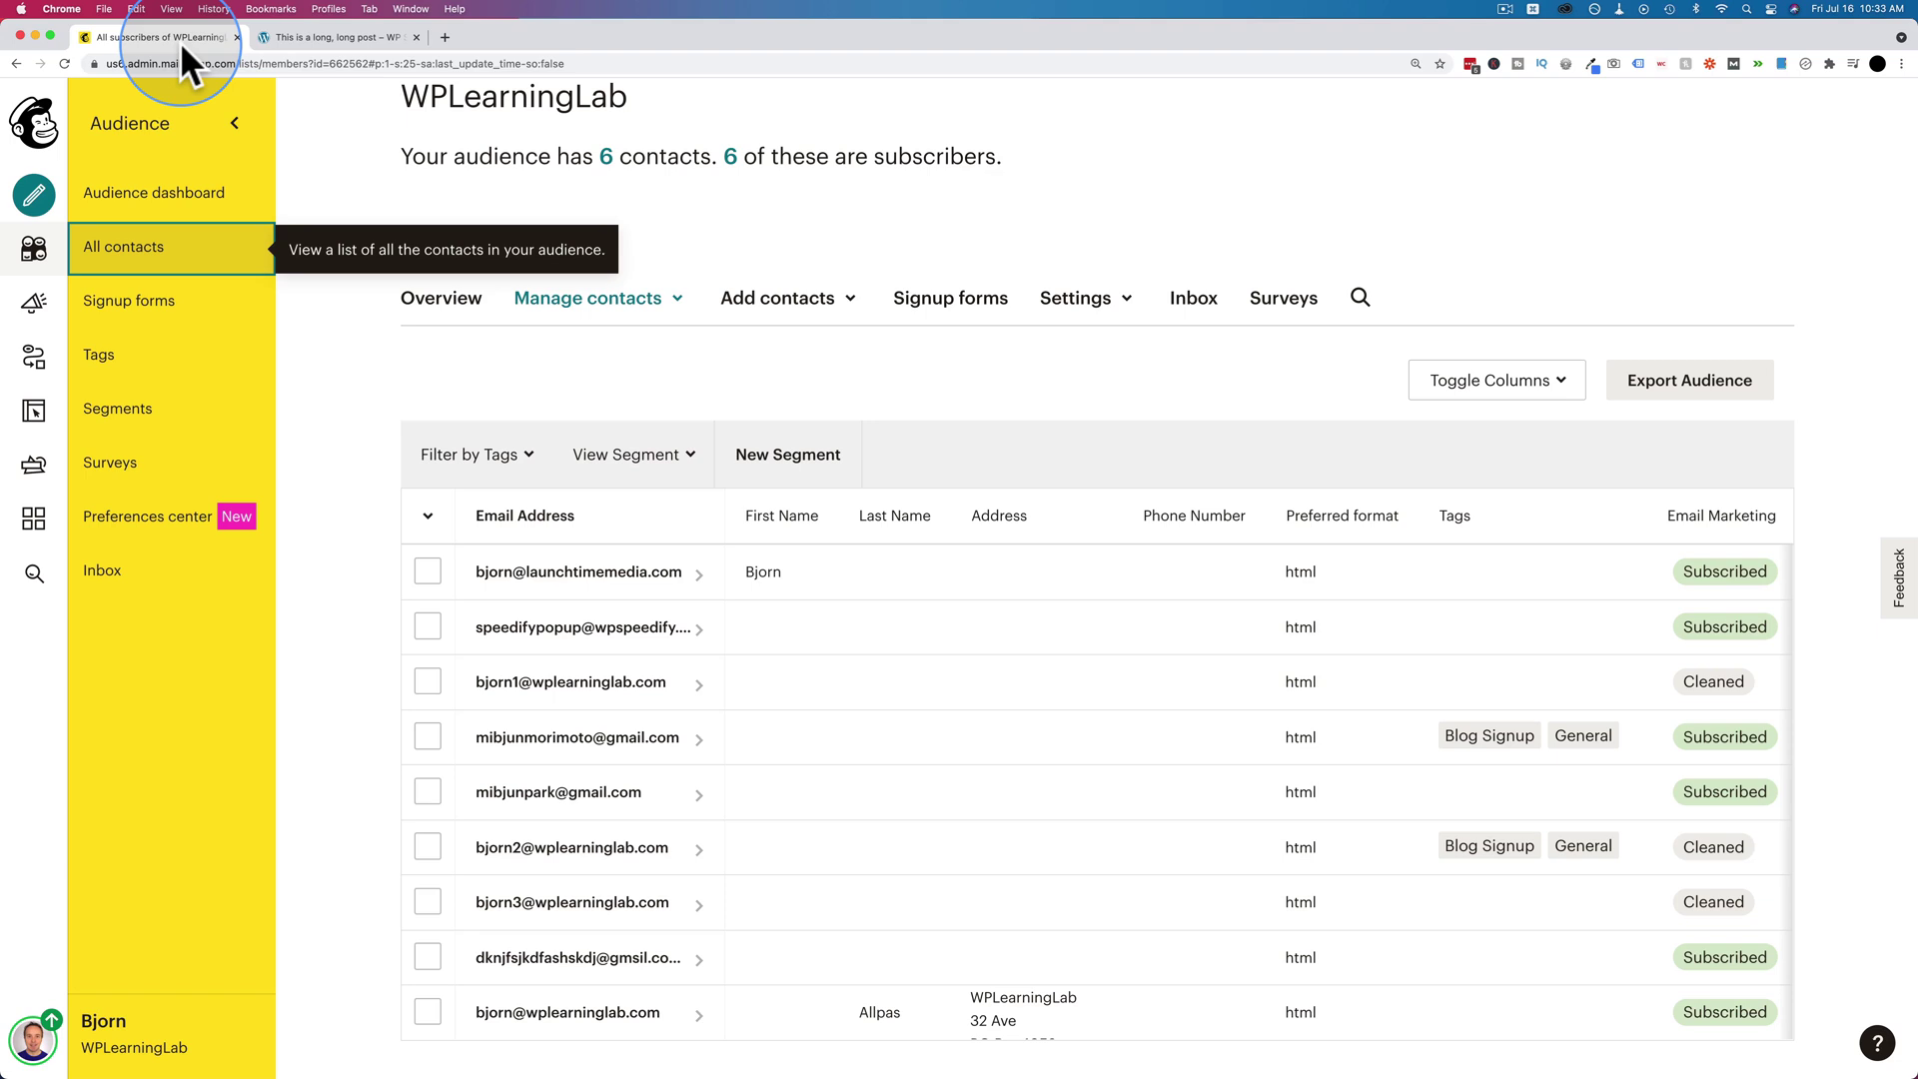
Show the audience's Signup forms options and highlight the audience name WPLearningLab.
left_click(190, 327)
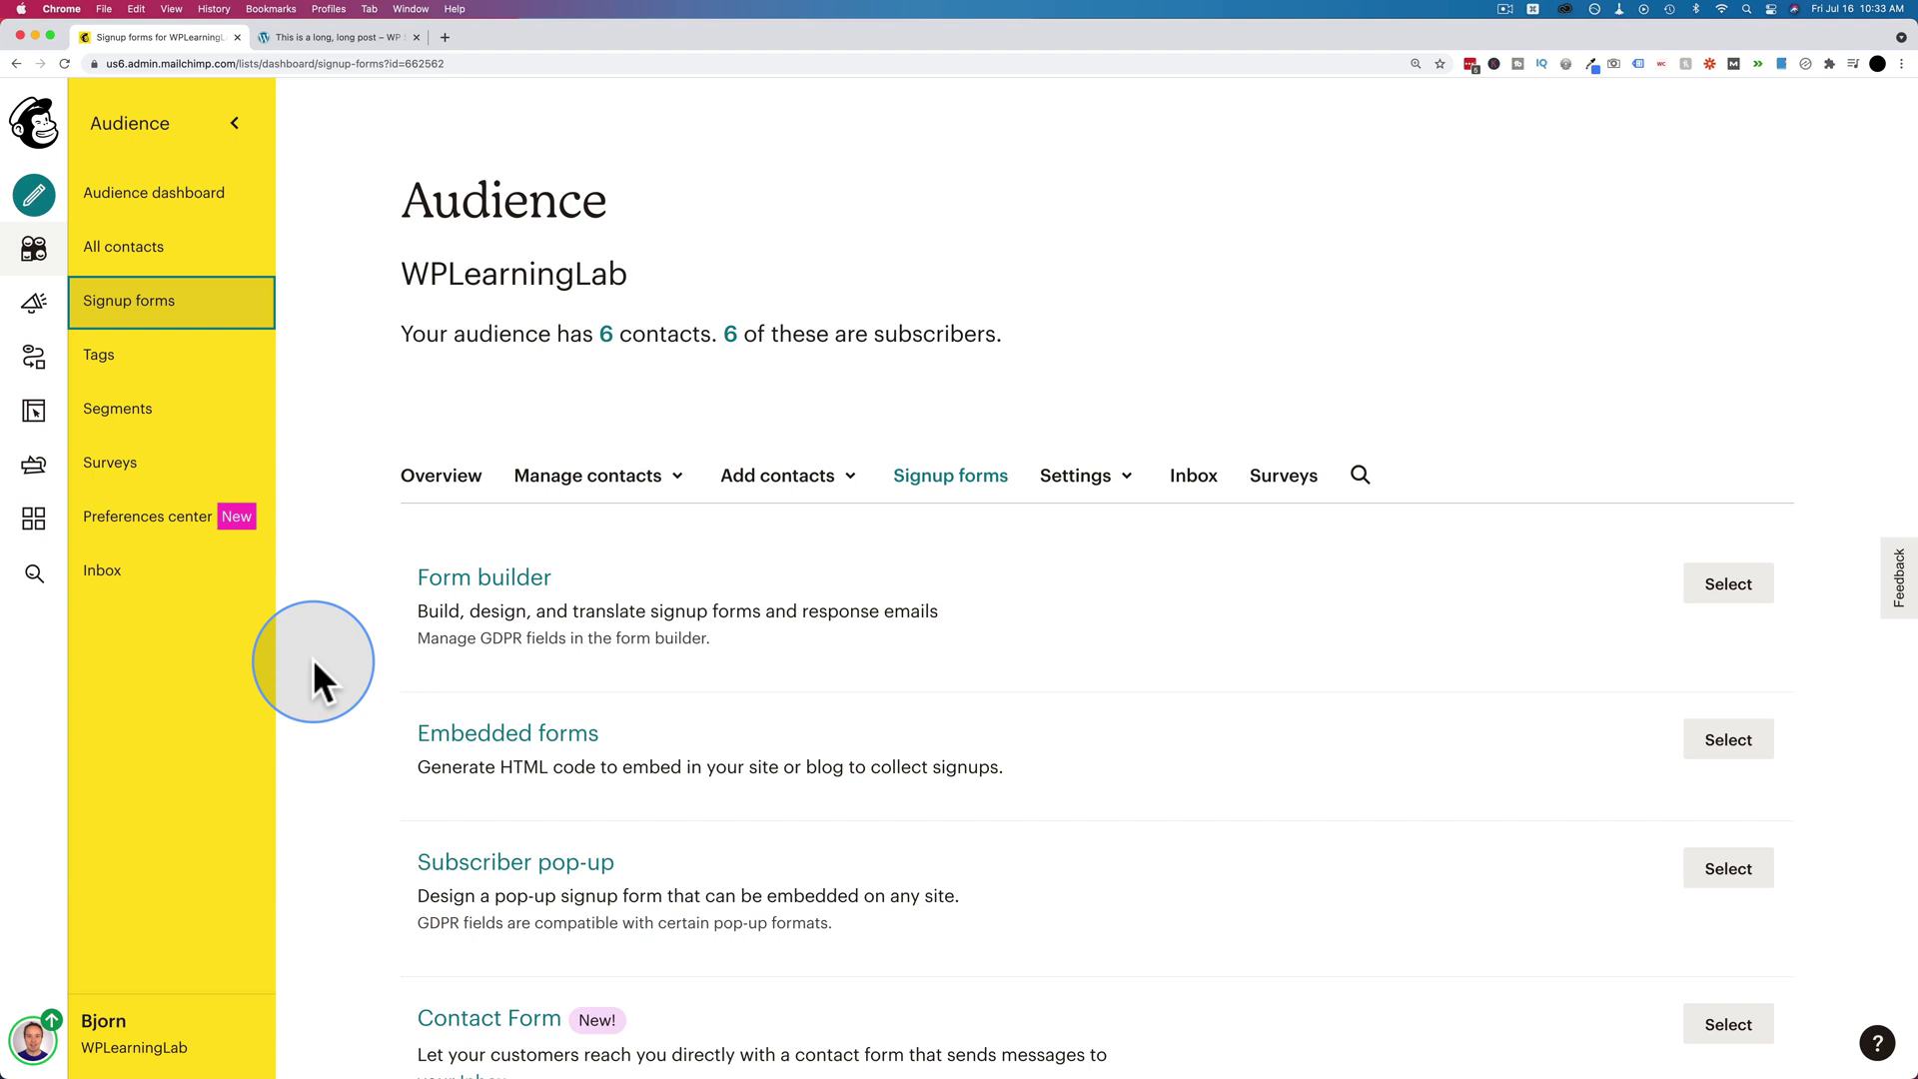
left_click_drag(399, 203, 624, 204)
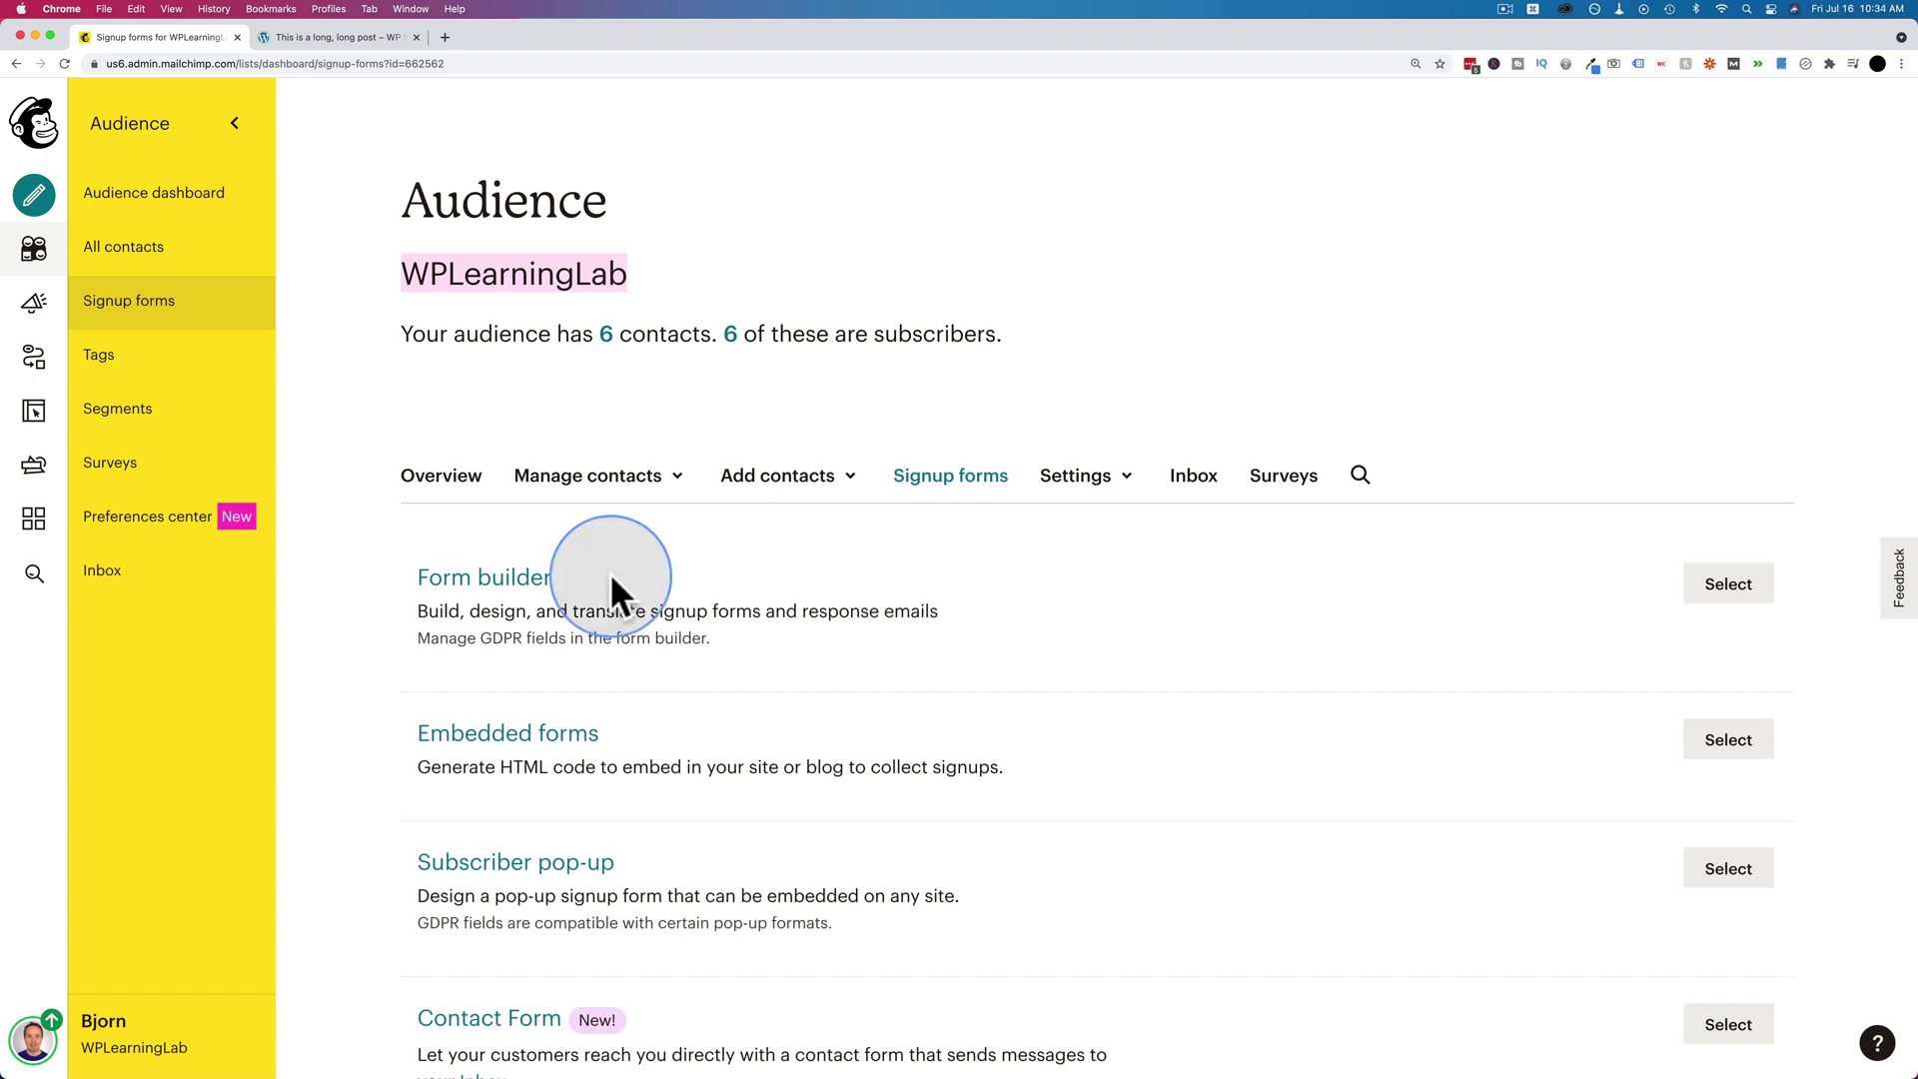
left_click(375, 32)
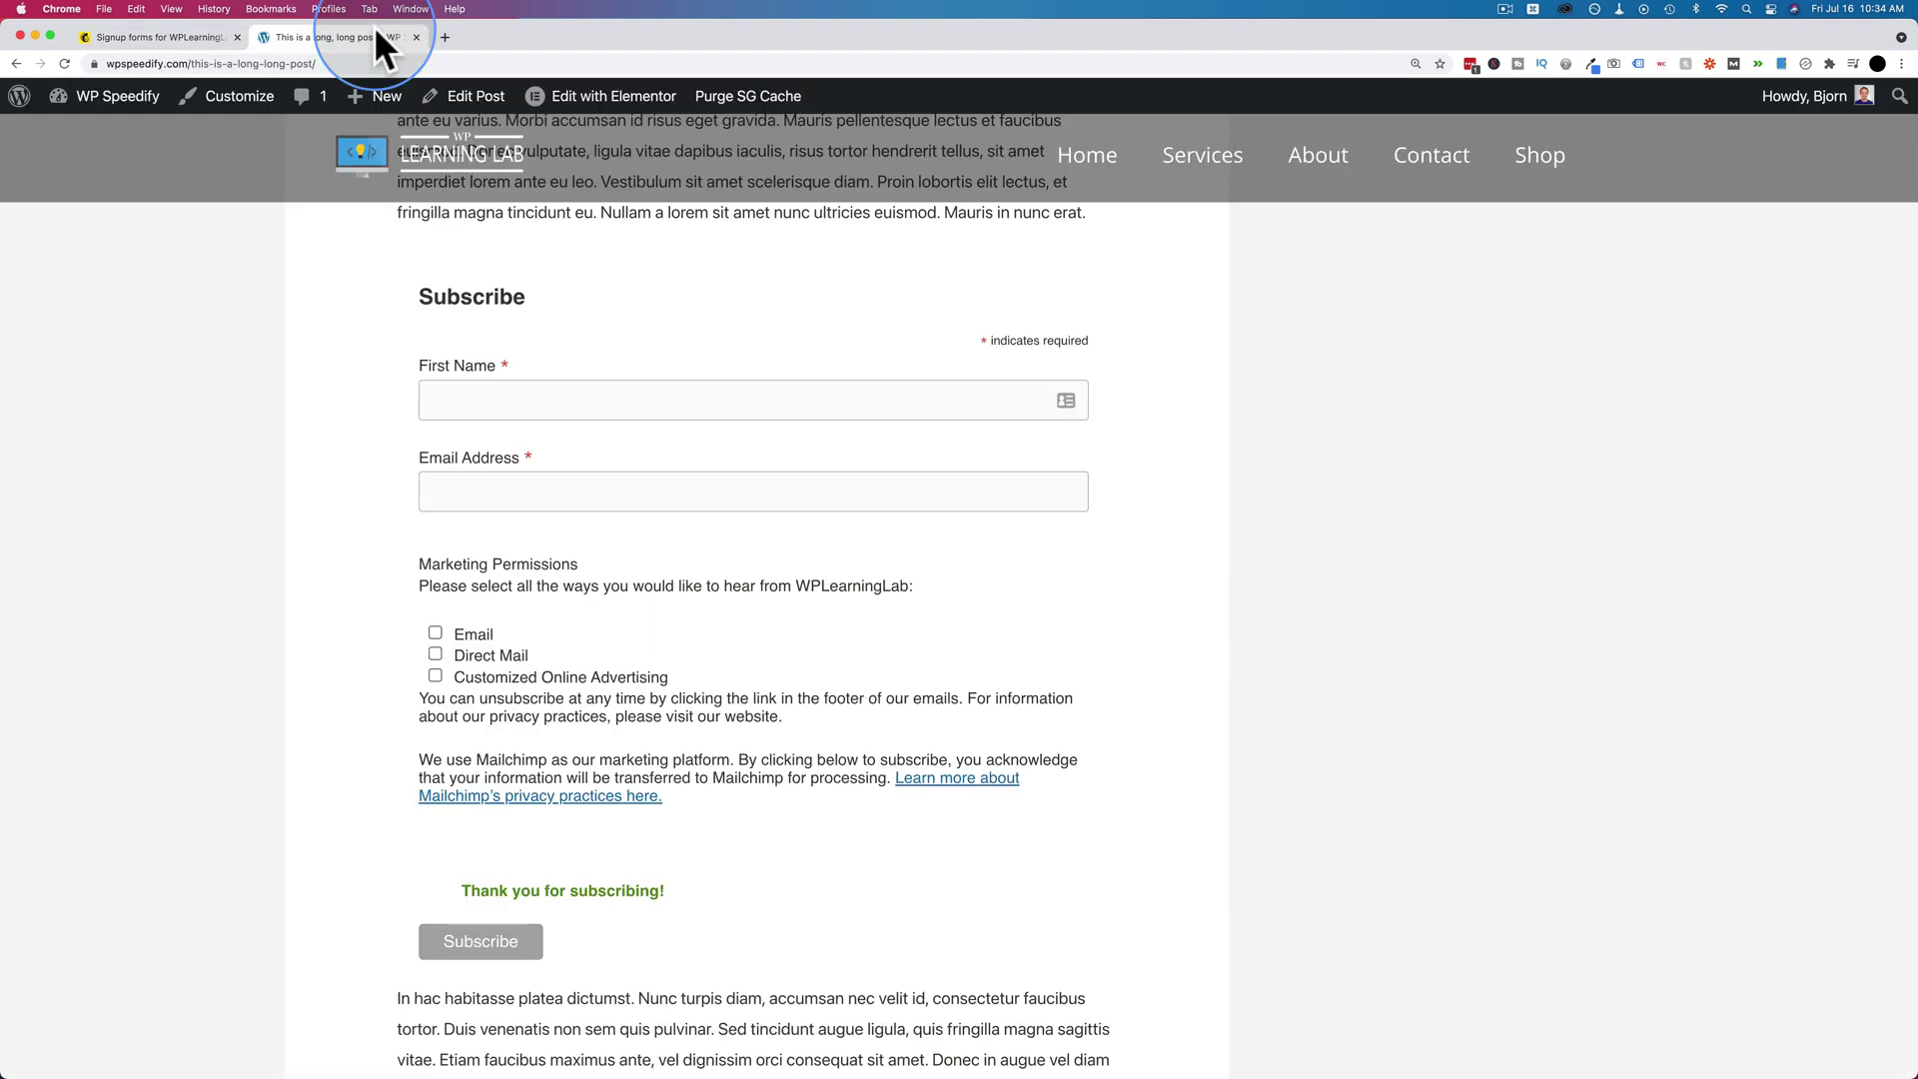